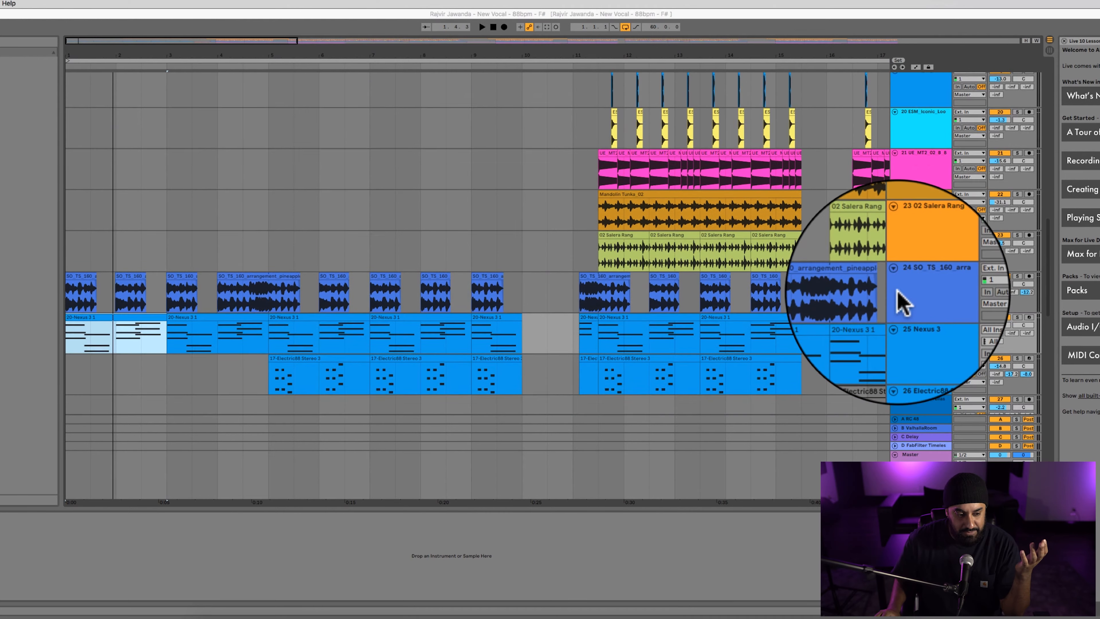
pyautogui.scroll(10, 899, 301)
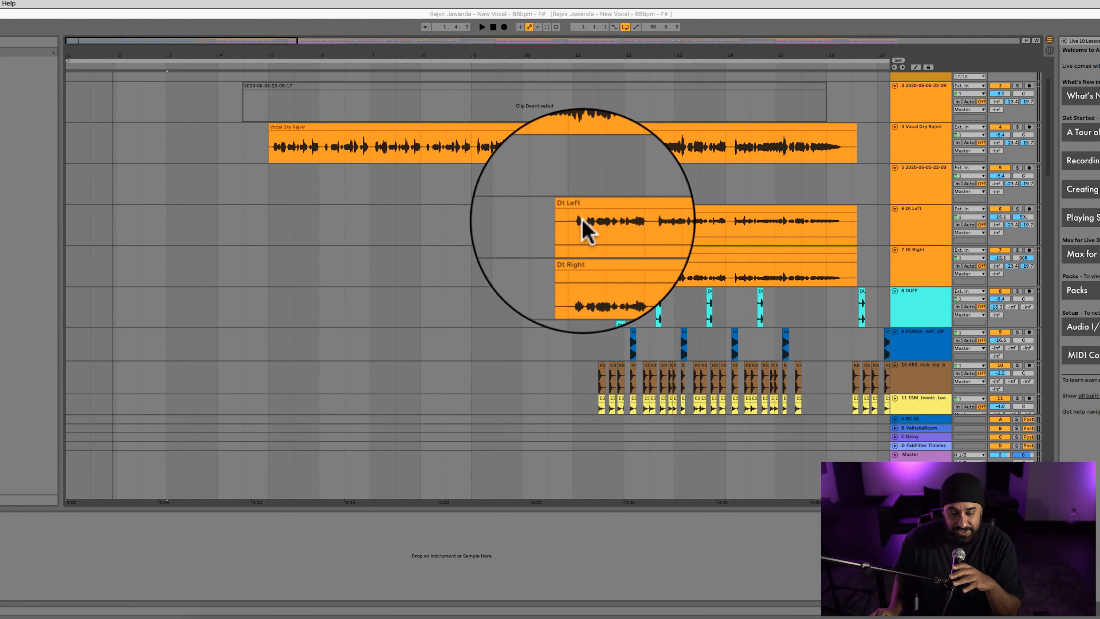
# Solo track 24 (SO_TS_160_arra) and play it from its first clip at the start of the arrangement.
pyautogui.scroll(-18, 581, 221)
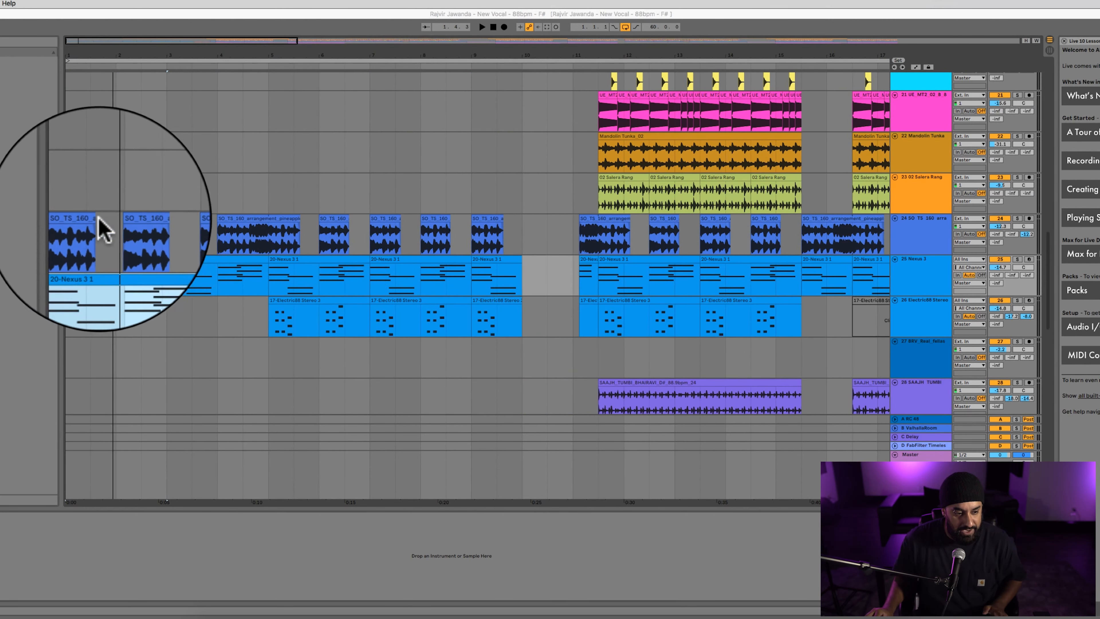
pyautogui.click(87, 219)
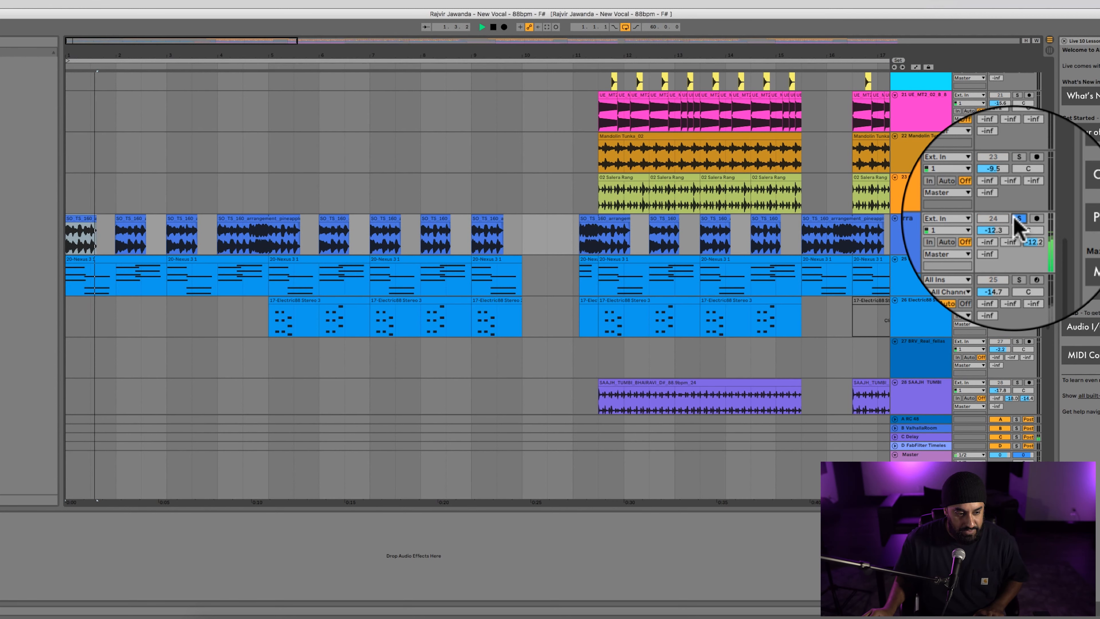
pyautogui.click(1018, 219)
# Disable the C Delay send on track 24 to hear the sound dry, and re-enable the send.
pyautogui.rightClick(1028, 236)
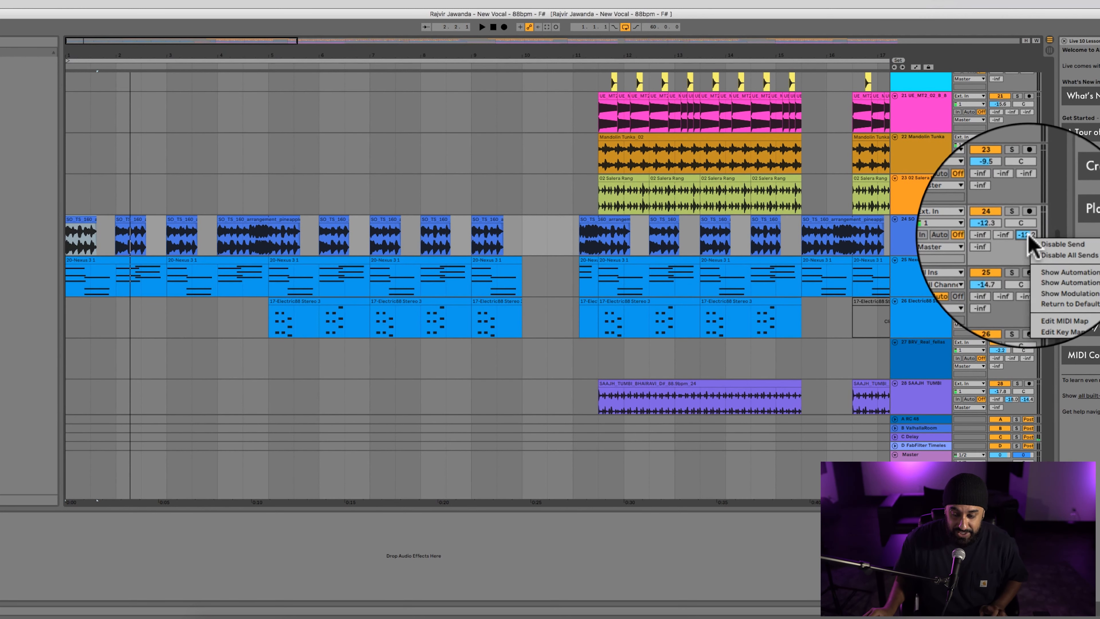
pyautogui.click(1035, 242)
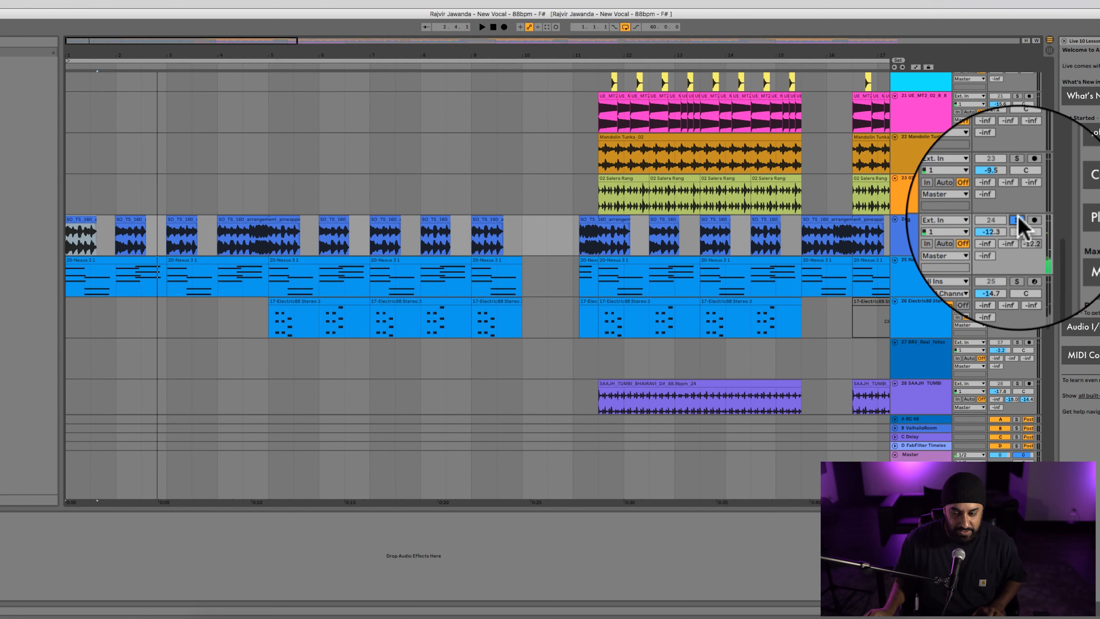
pyautogui.rightClick(1023, 236)
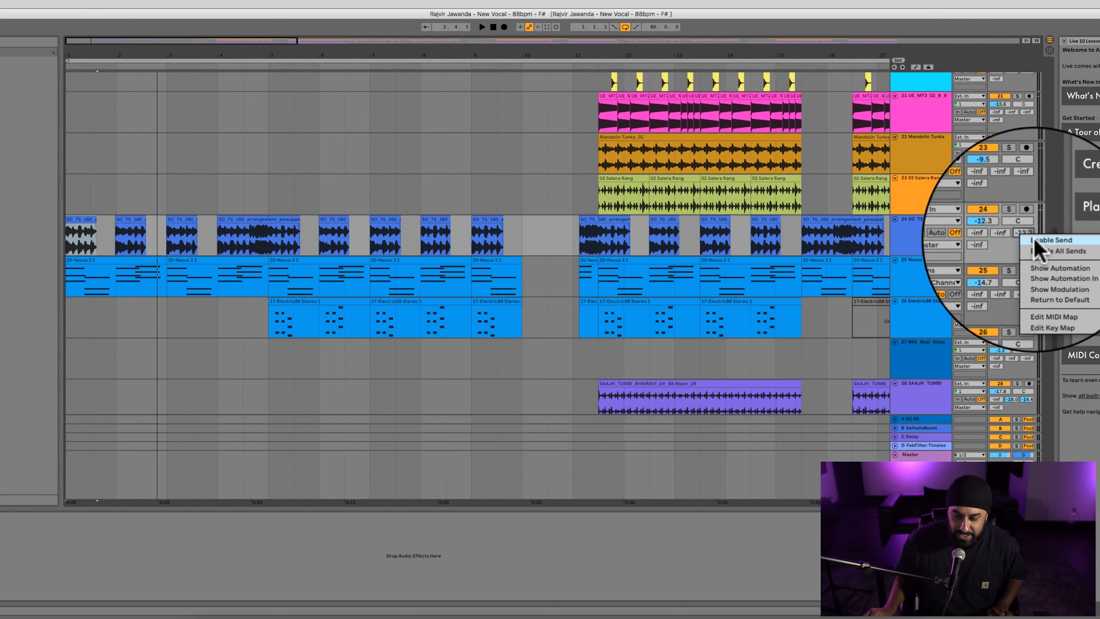
pyautogui.click(1036, 243)
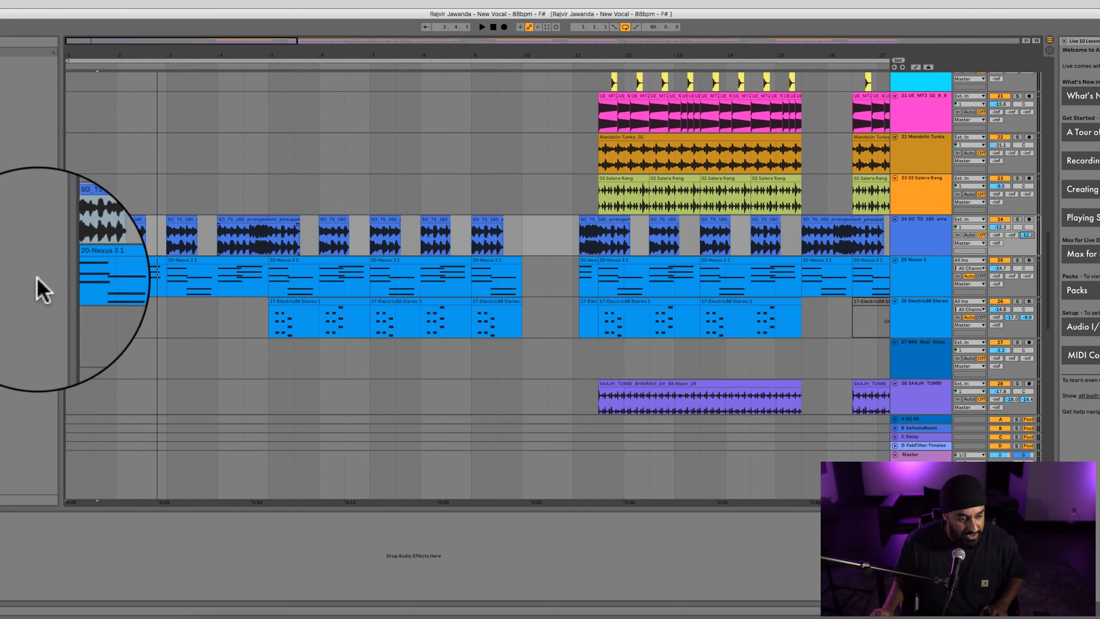
# Open the Nexus 3 instrument on track 25 to view its selected preset, and close its window.
pyautogui.click(914, 248)
pyautogui.keyDown('shift'); pyautogui.click(931, 274); pyautogui.keyUp('shift')
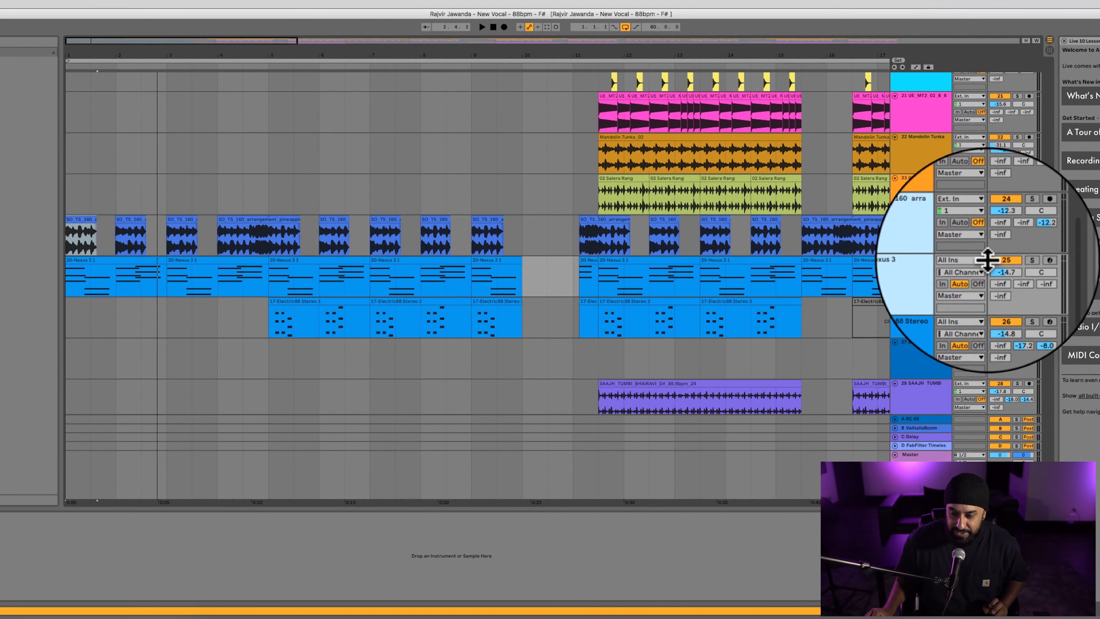
pyautogui.click(903, 274)
pyautogui.click(915, 245)
pyautogui.click(916, 286)
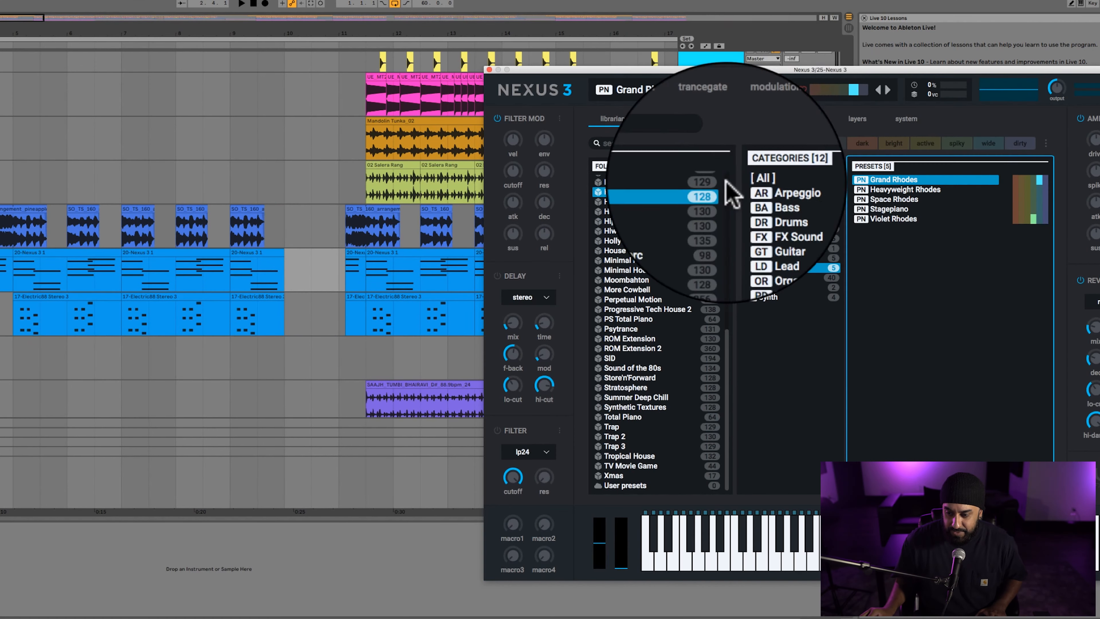
pyautogui.click(488, 70)
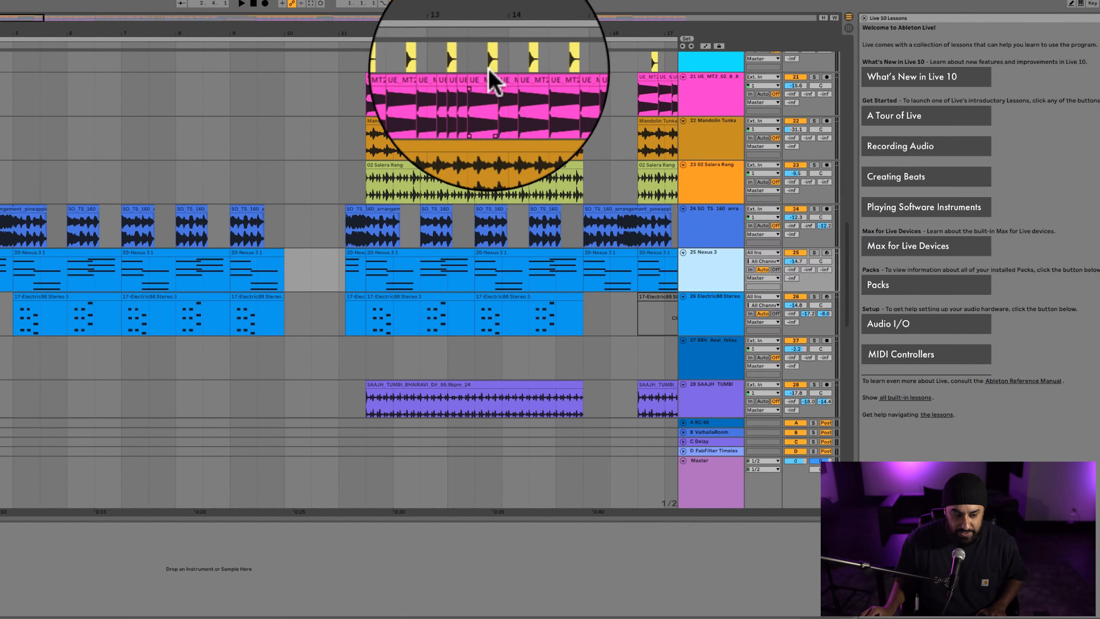
# Solo tracks 24, 25 Nexus 3 and 26 Electric88 Stereo and play the layered melody together.
pyautogui.click(816, 252)
pyautogui.keyDown('super'); pyautogui.click(815, 206); pyautogui.keyUp('super')
pyautogui.press('space')
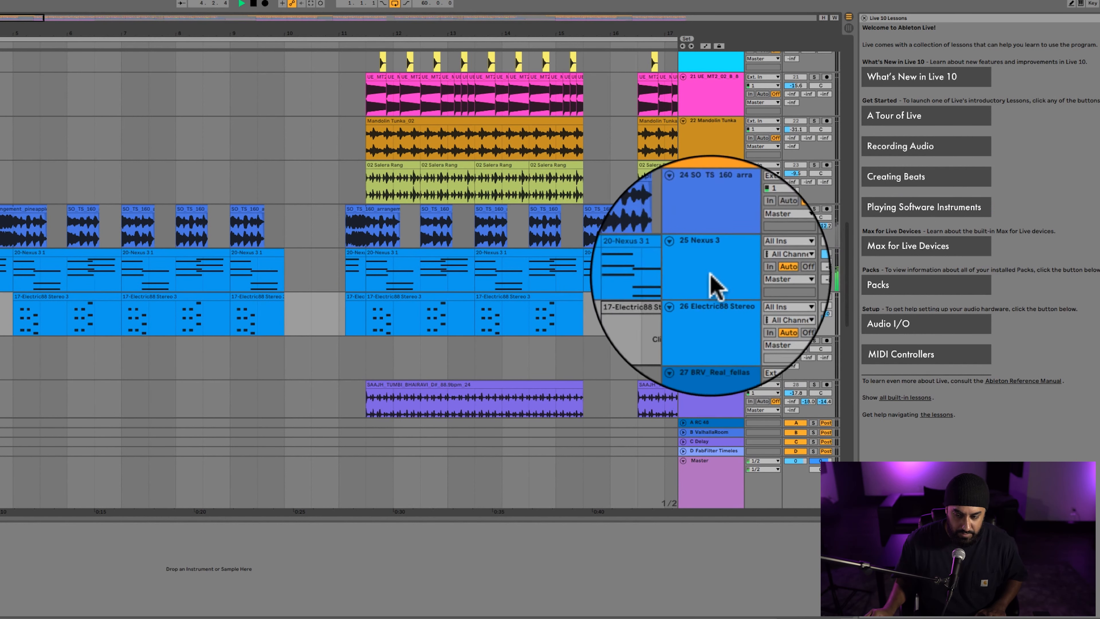
pyautogui.click(816, 254)
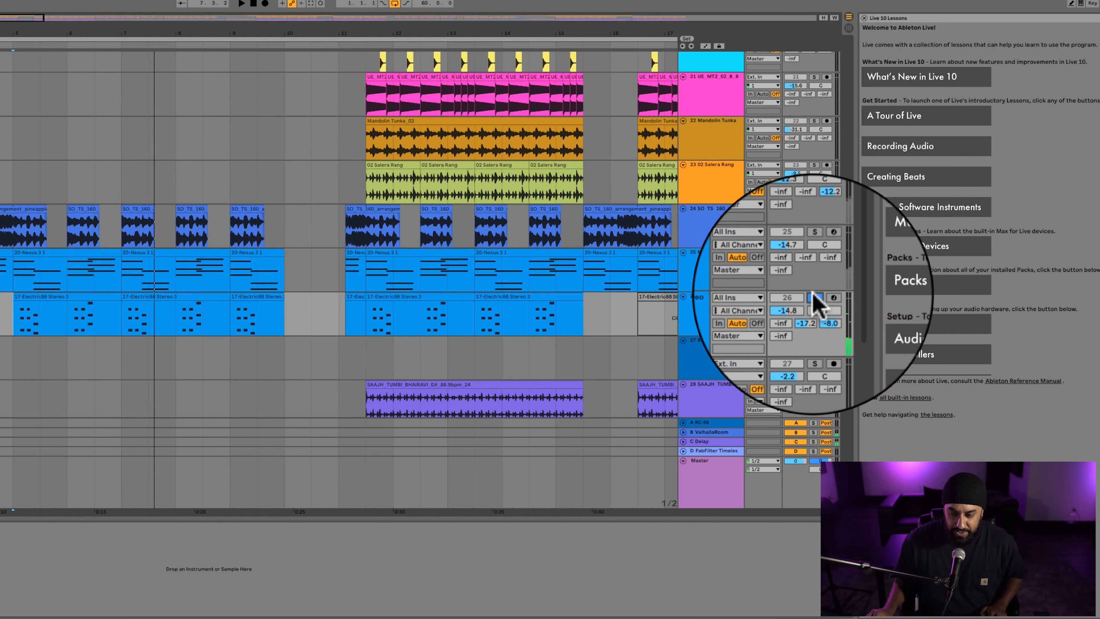
pyautogui.click(813, 253)
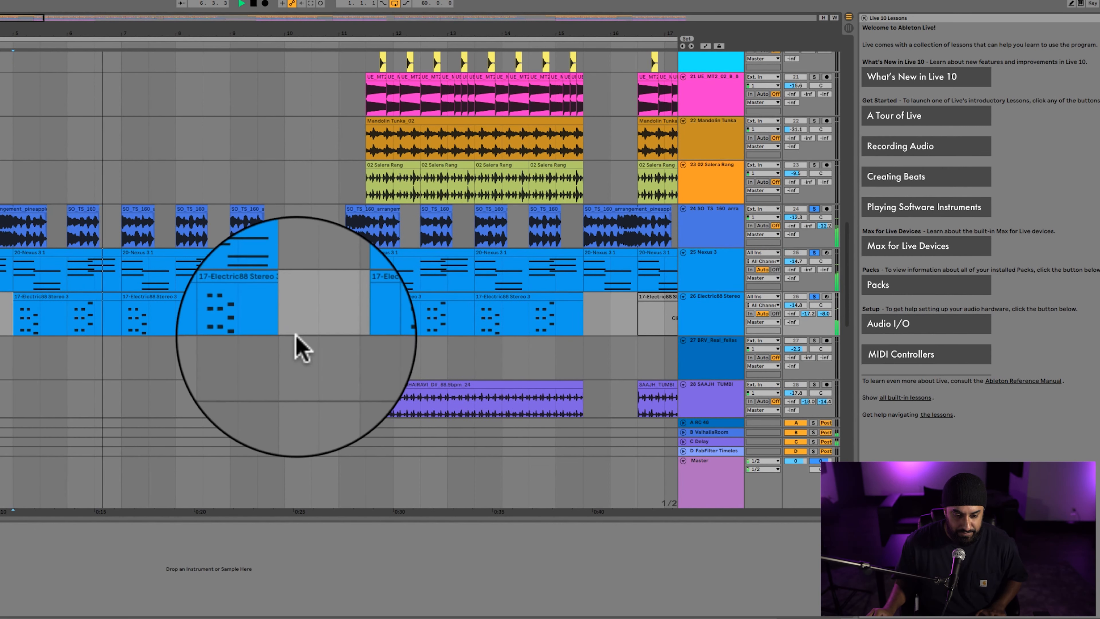
# Set the playback start at the first KRS_kick clip on track 10 and play that track soloed.
pyautogui.click(284, 364)
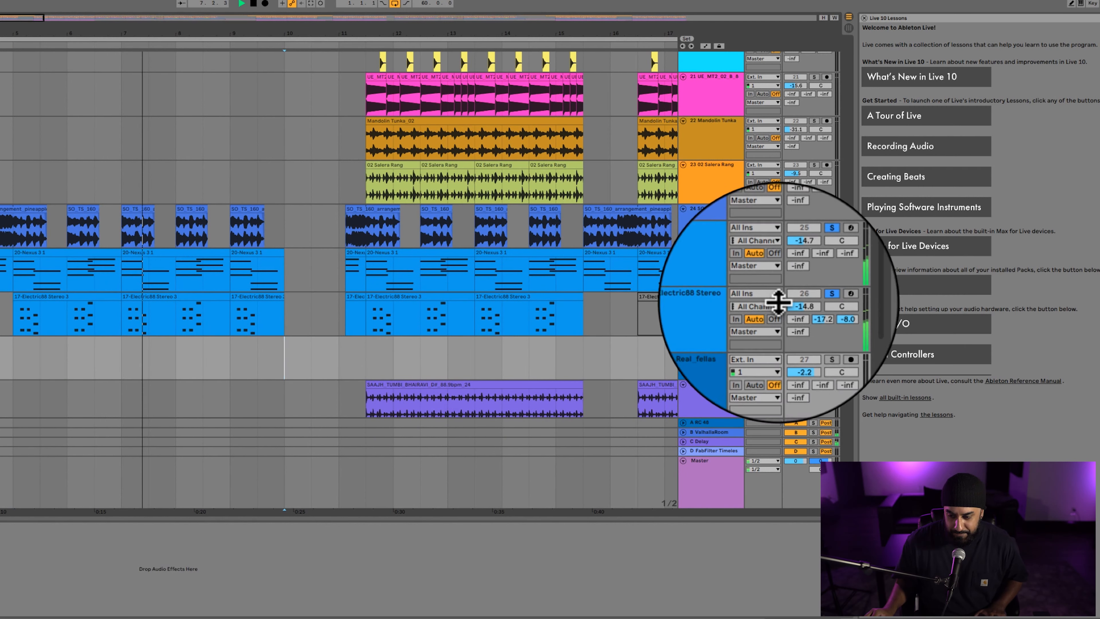
pyautogui.scroll(-10, 468, 305)
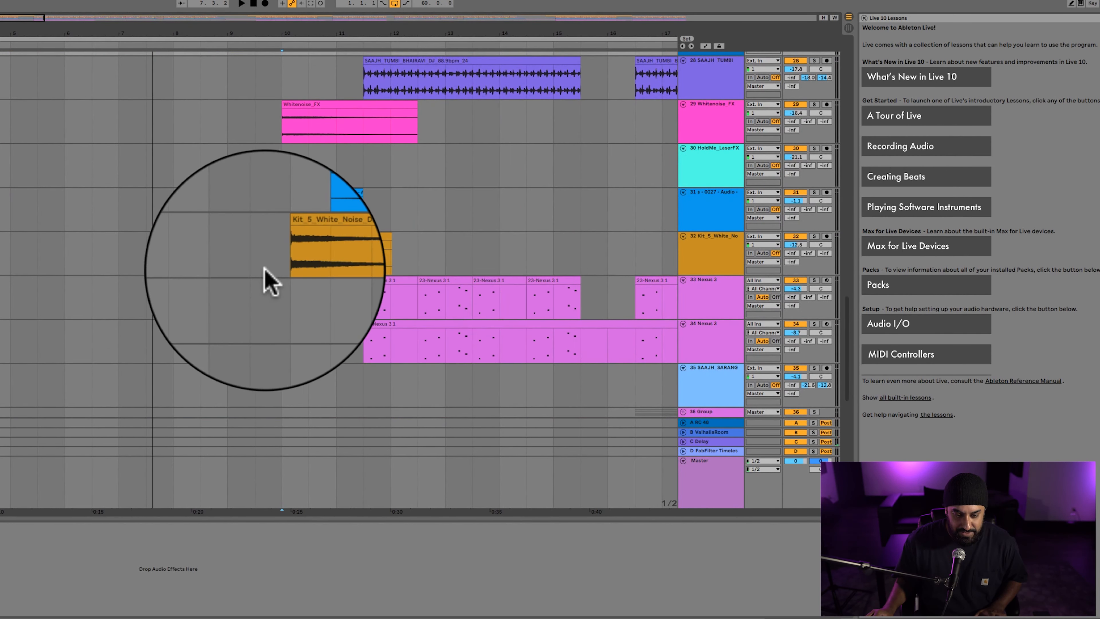
pyautogui.scroll(8, 265, 277)
pyautogui.scroll(20, 265, 278)
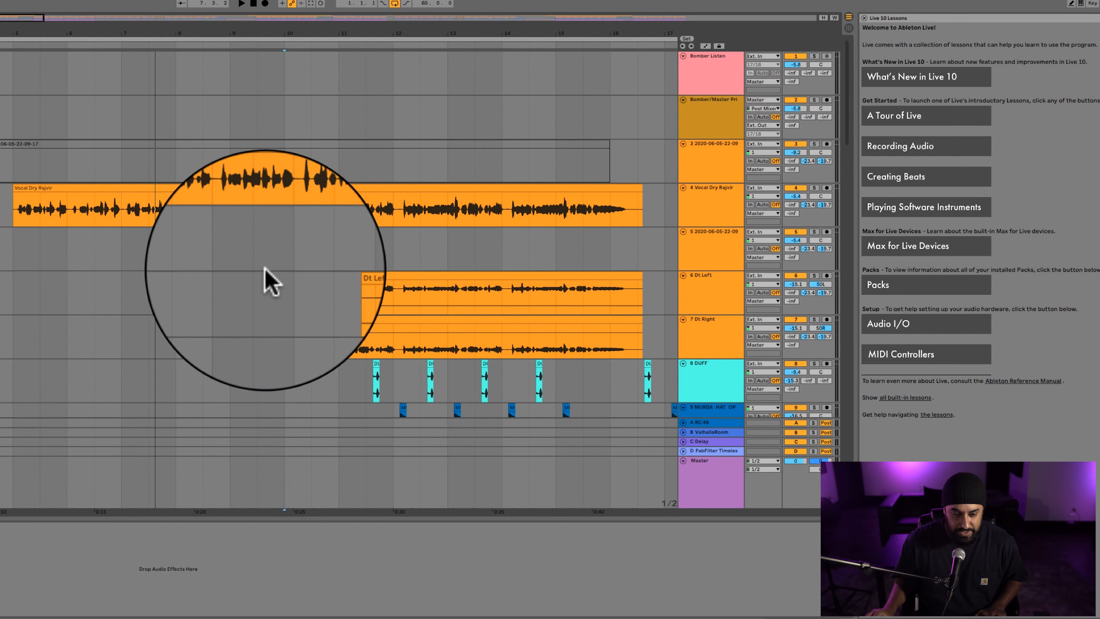
pyautogui.scroll(-8, 395, 300)
pyautogui.hscroll(4, 395, 300)
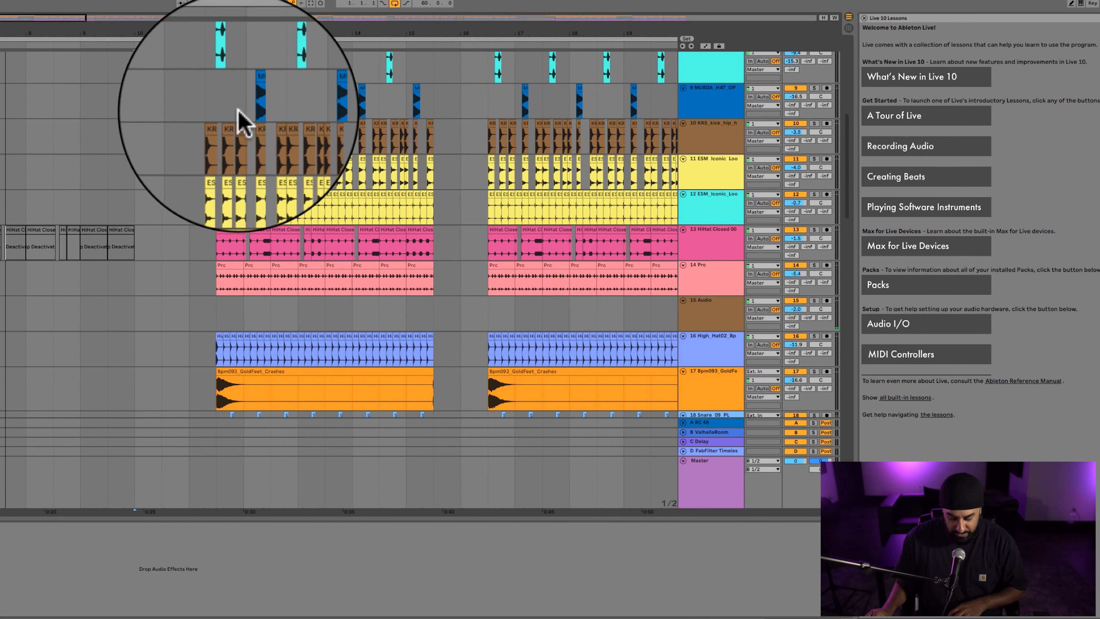
pyautogui.click(188, 144)
pyautogui.scroll(3, 188, 142)
pyautogui.scroll(3, 189, 144)
pyautogui.hscroll(4, 248, 145)
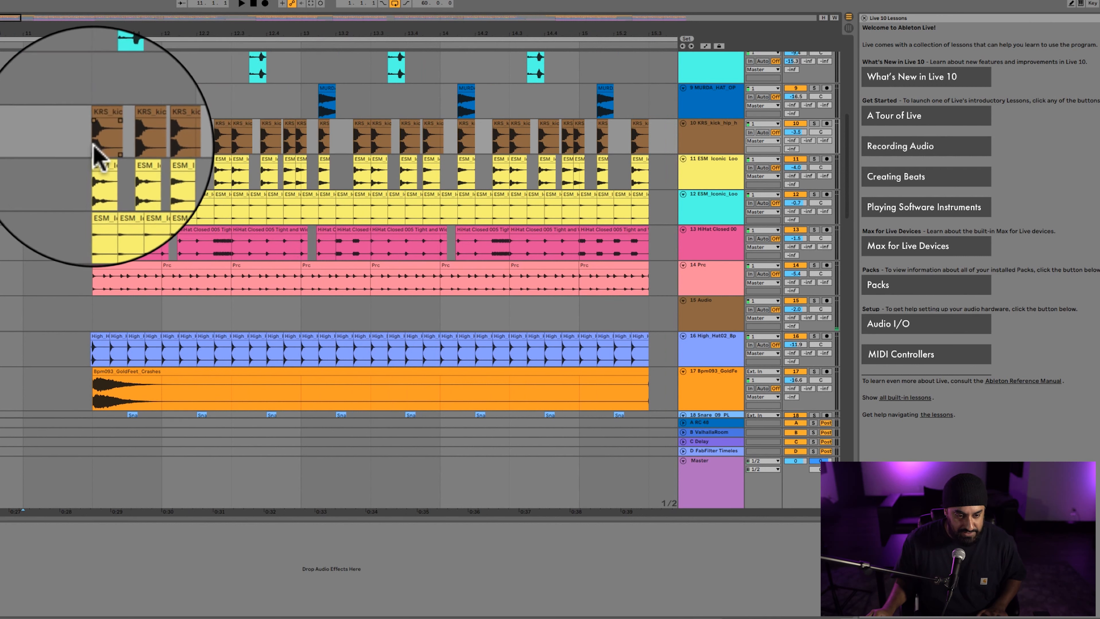
pyautogui.click(94, 145)
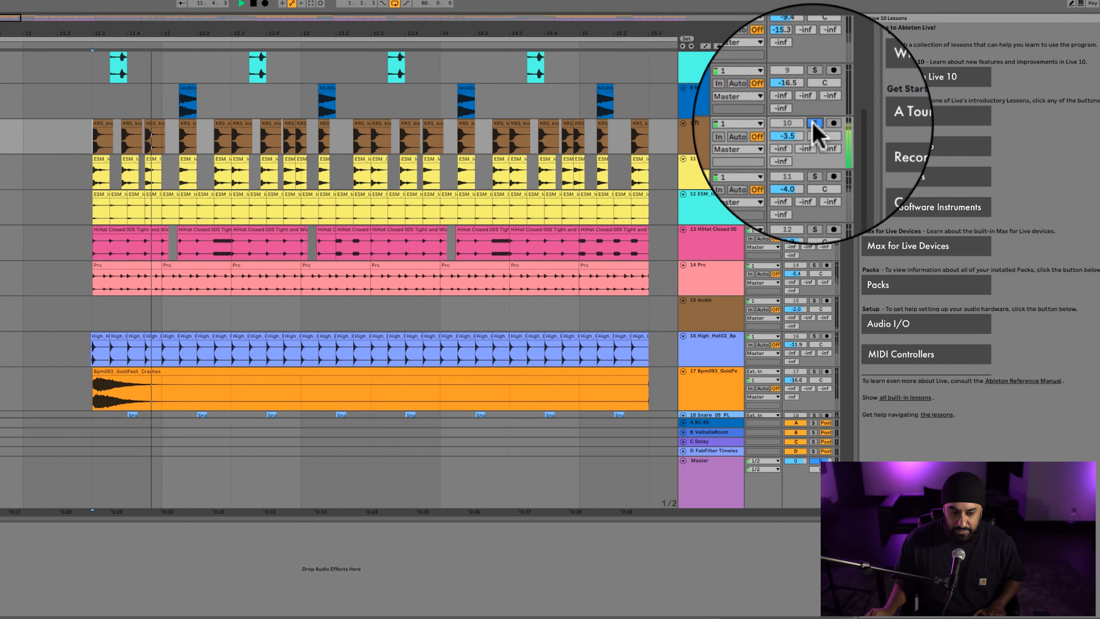
# Solo track 11 (ESM_Iconic_Loo), listen to it, and select the track.
pyautogui.scroll(3, 602, 180)
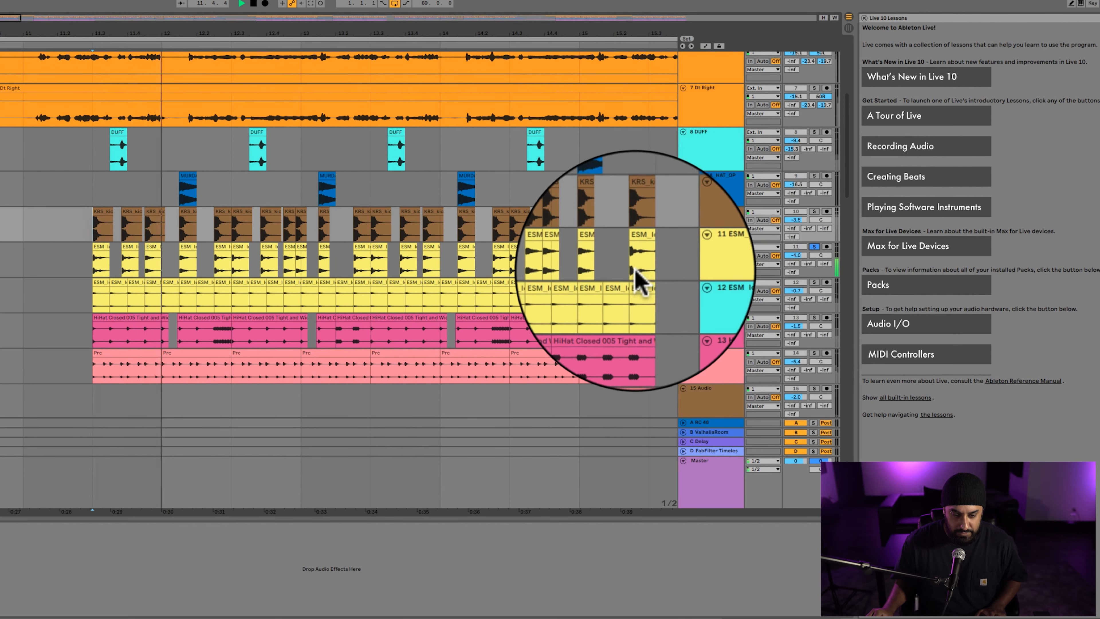
pyautogui.scroll(-3, 634, 277)
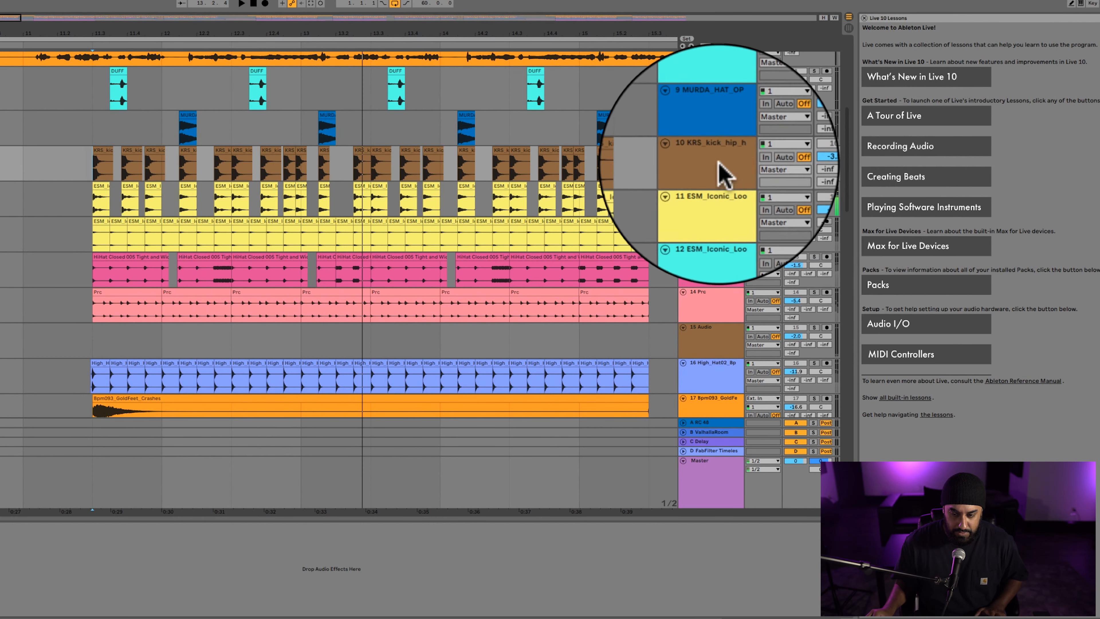
pyautogui.click(712, 201)
# Select tracks 10 (KRS_kick) and 11 (ESM_Iconic_Loo) in turn to compare the two drum layers.
pyautogui.scroll(1, 712, 191)
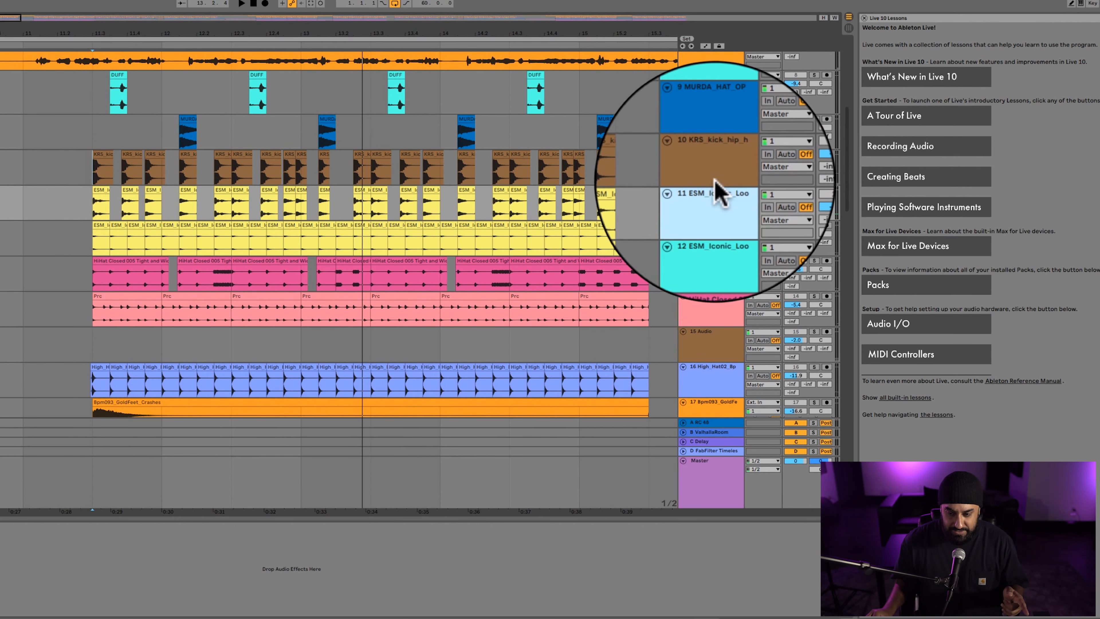
pyautogui.click(714, 178)
pyautogui.click(713, 208)
pyautogui.scroll(1, 712, 208)
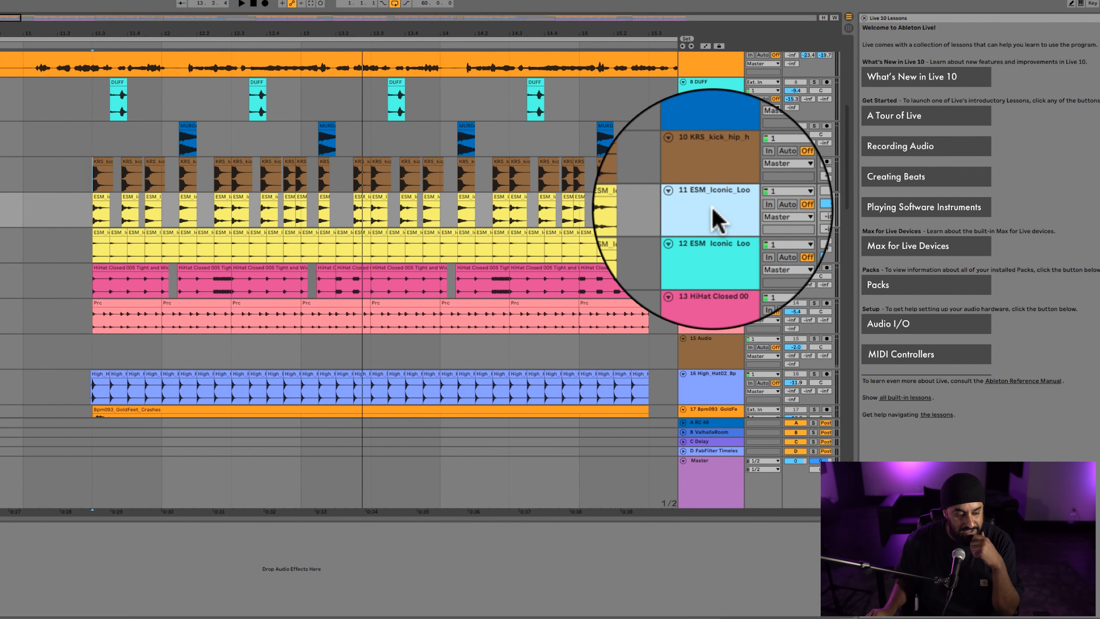
pyautogui.scroll(-1, 719, 174)
pyautogui.click(719, 178)
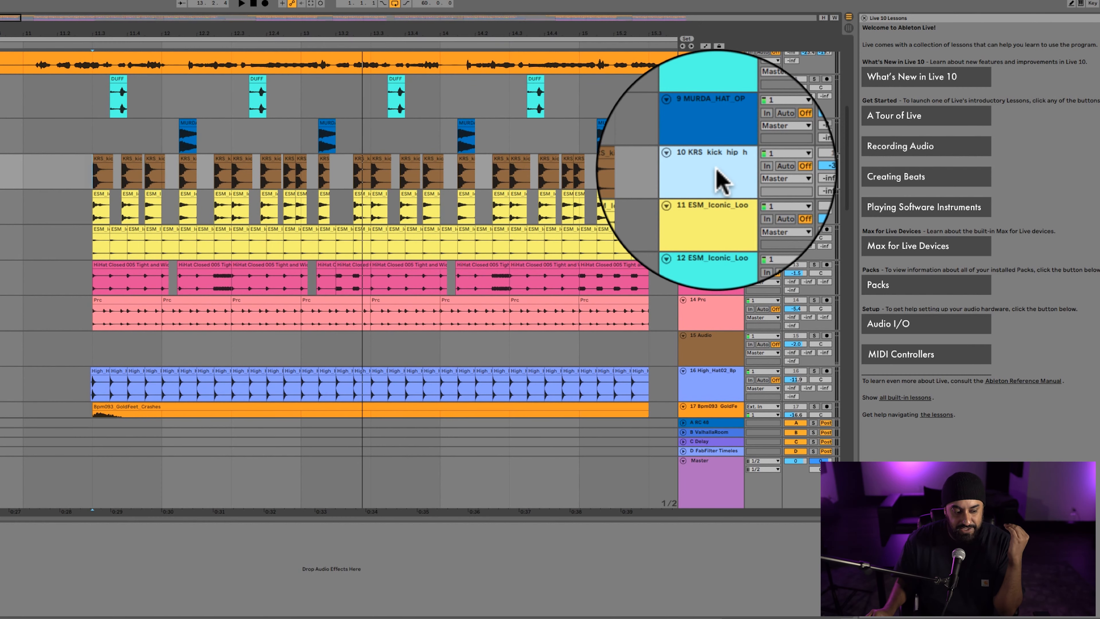
pyautogui.scroll(1, 717, 170)
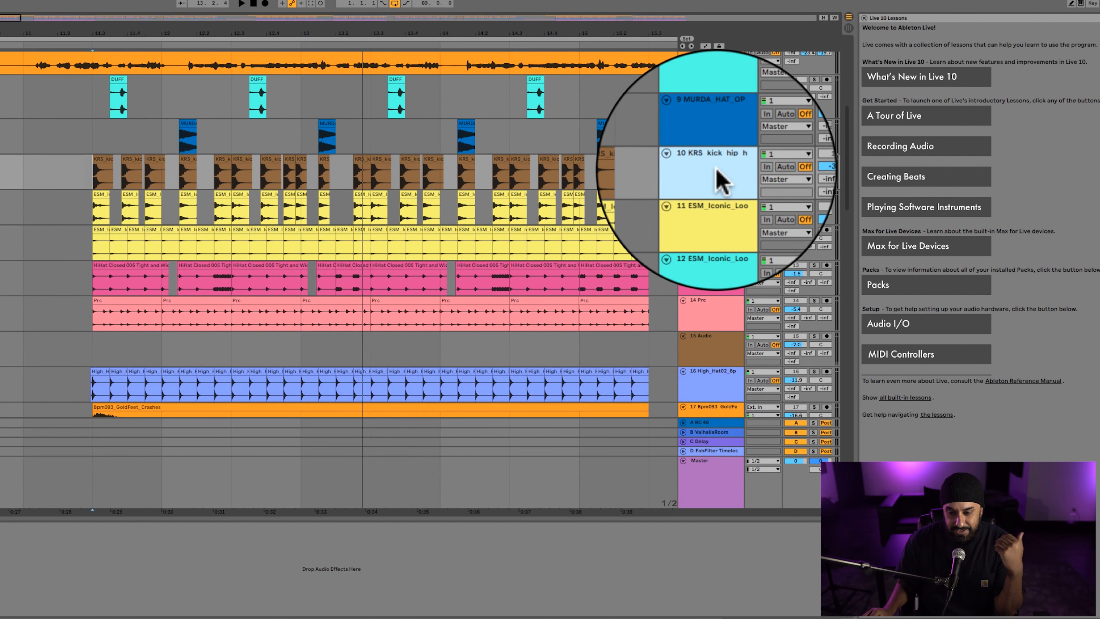
# Solo tracks 12 (ESM_Iconic_Loo) and 13 (HiHat Closed) in turn and play each from the first drum clips.
pyautogui.click(99, 227)
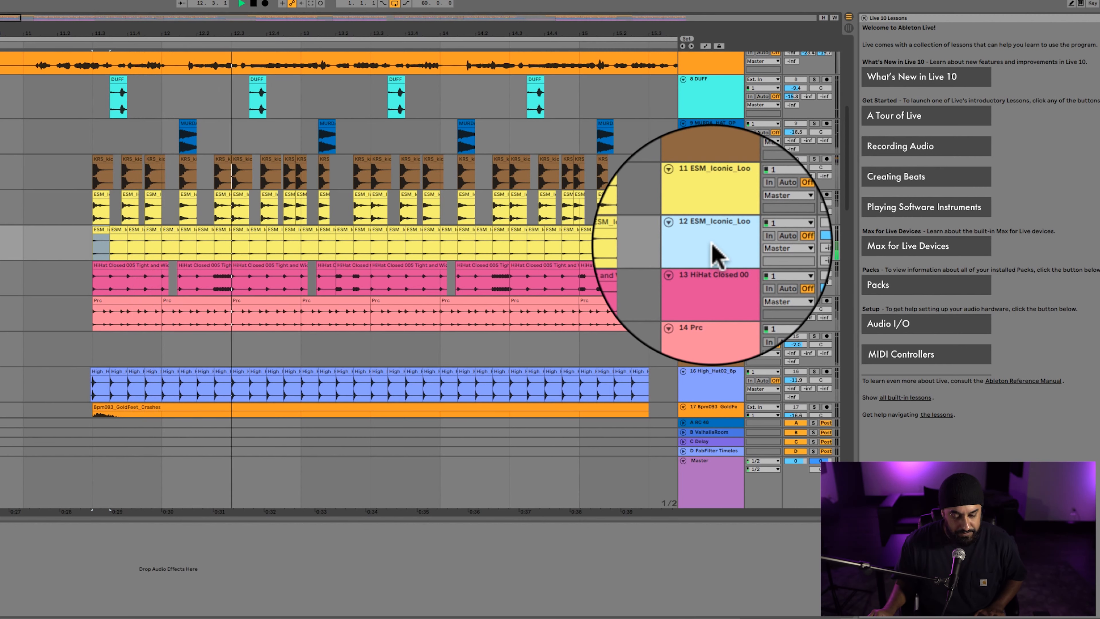
pyautogui.click(814, 234)
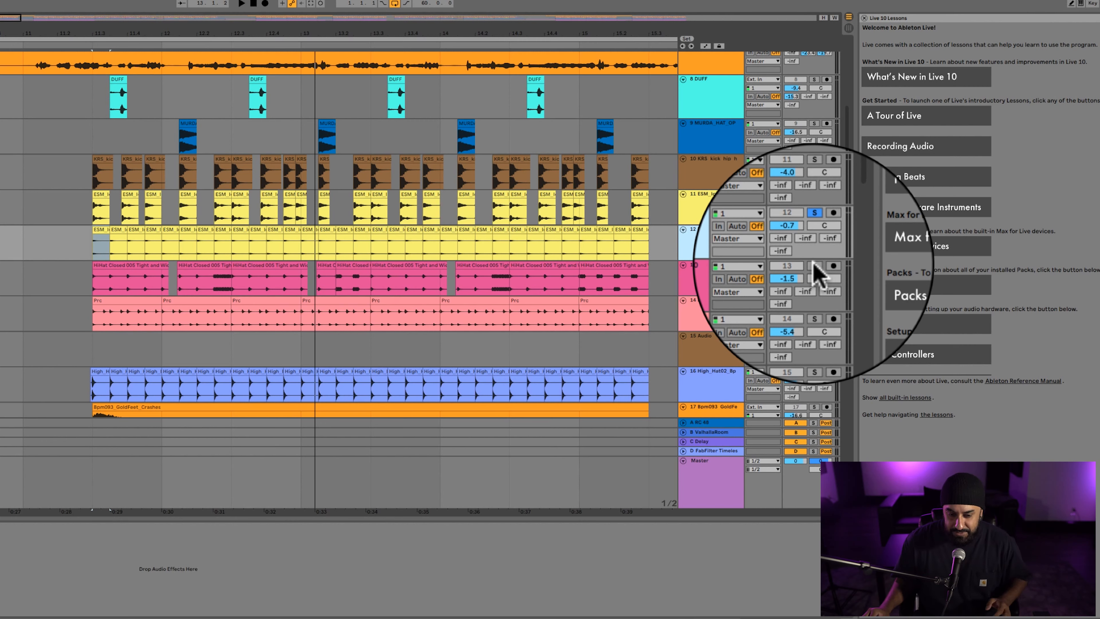
pyautogui.click(710, 278)
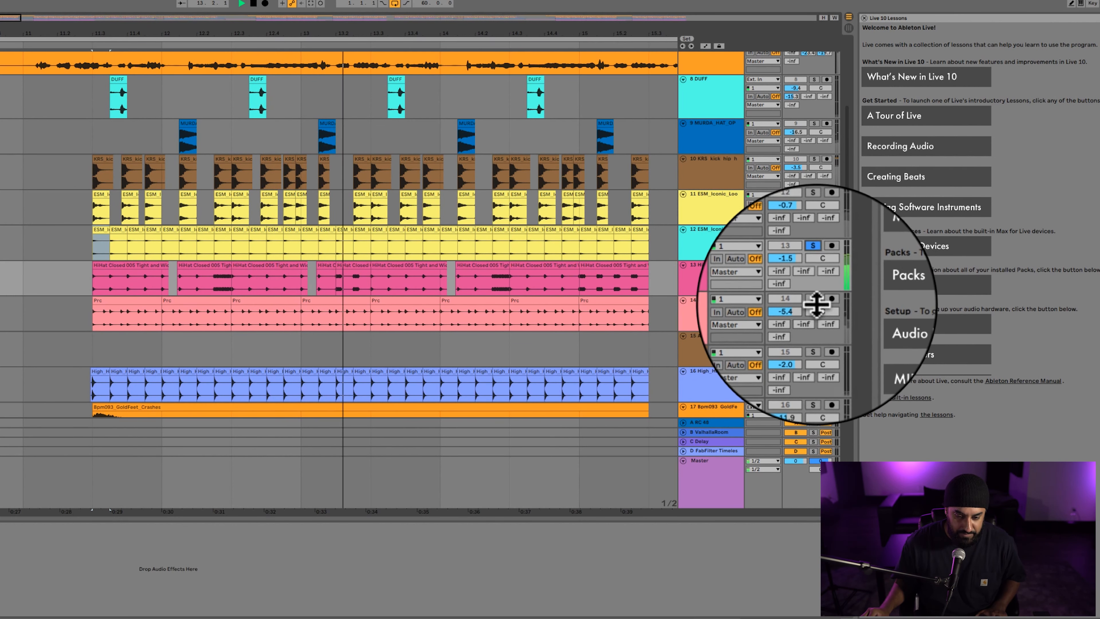
pyautogui.press('space')
# Solo track 14 (Prc) and play the percussion from its first clip.
pyautogui.click(815, 300)
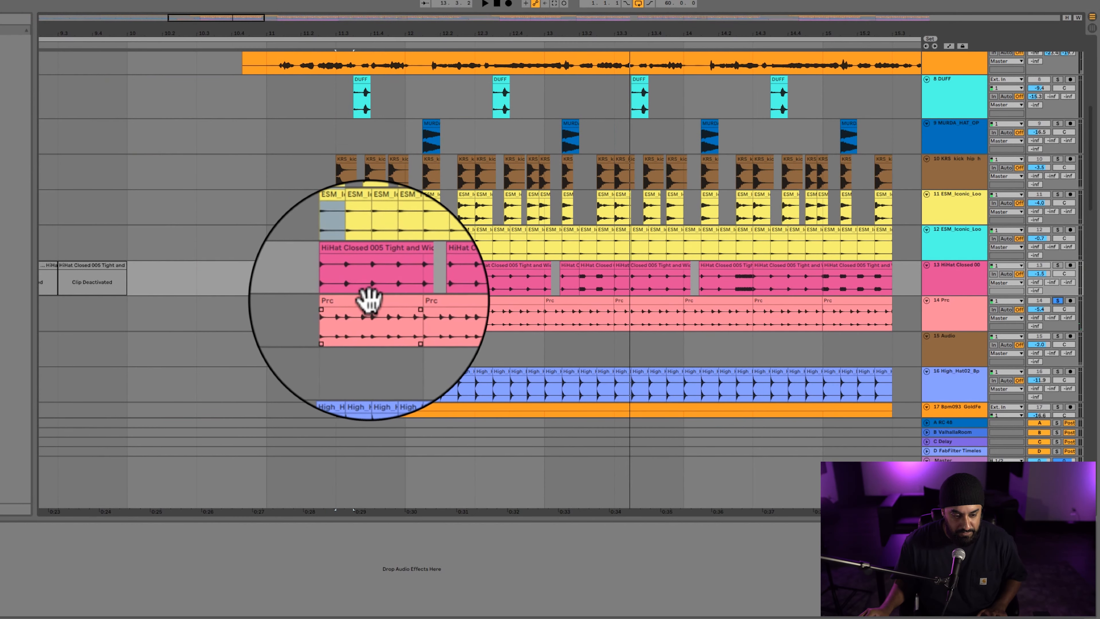
pyautogui.click(369, 303)
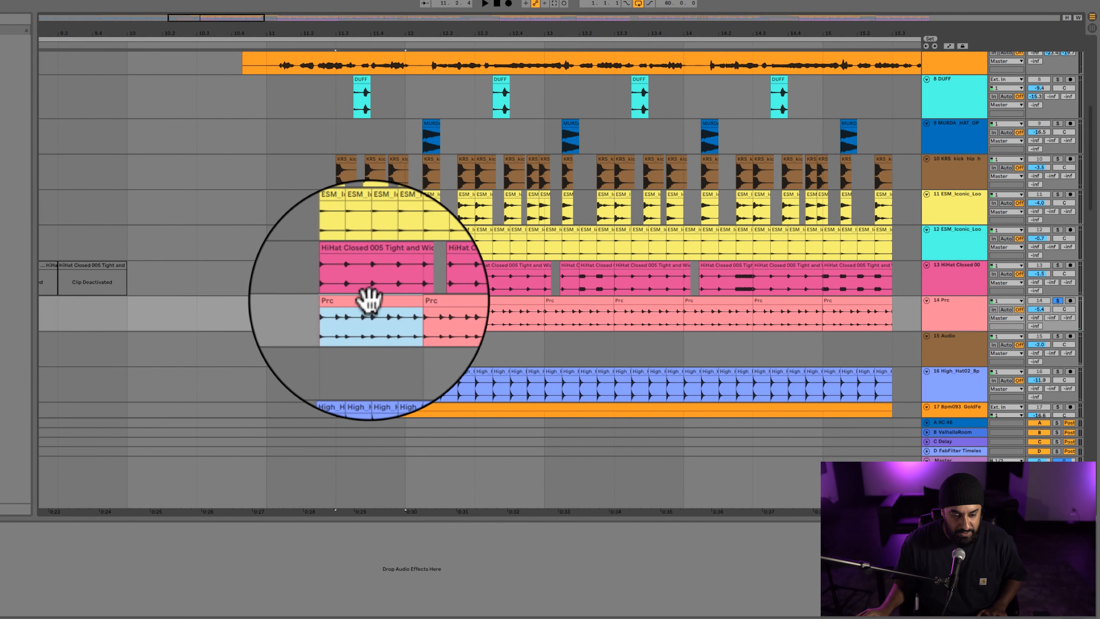
pyautogui.scroll(-3, 368, 300)
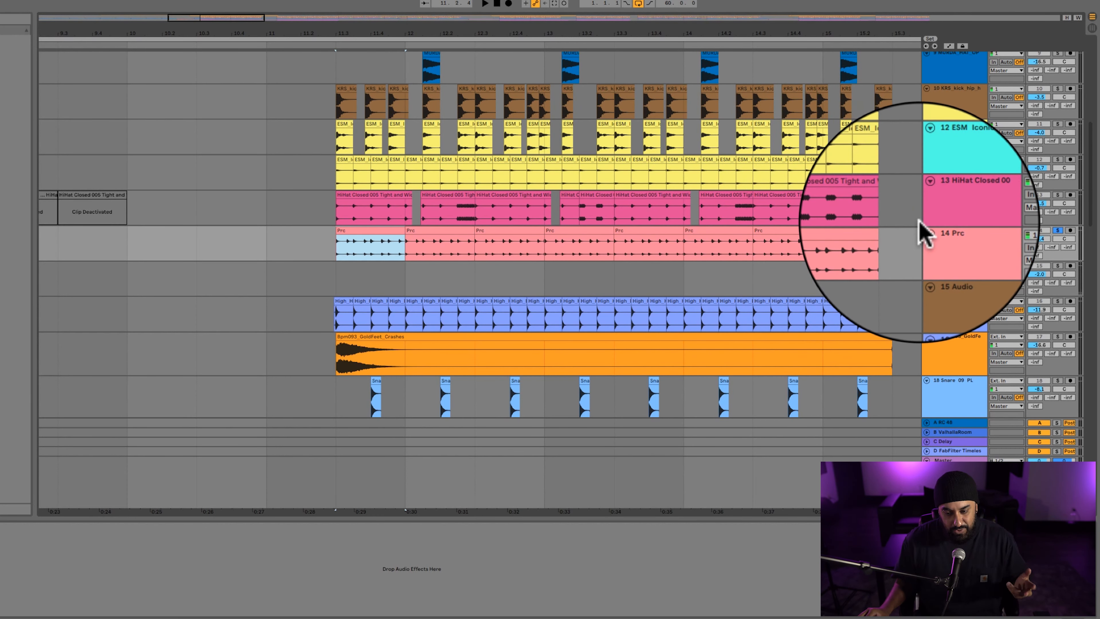
pyautogui.scroll(-8, 905, 238)
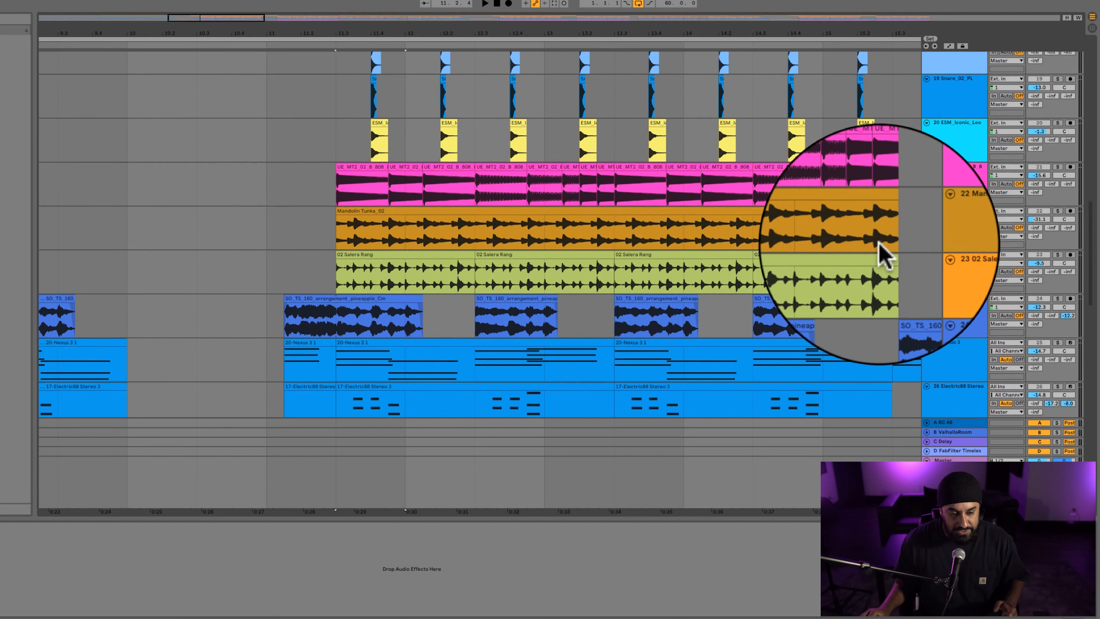
pyautogui.scroll(8, 879, 249)
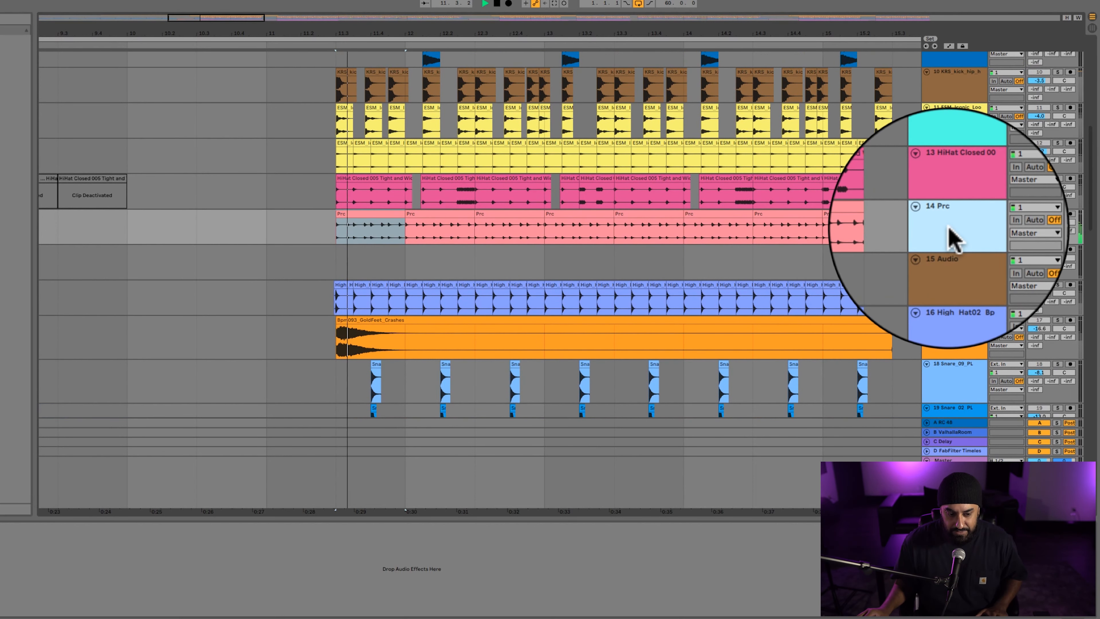
pyautogui.scroll(-2, 928, 234)
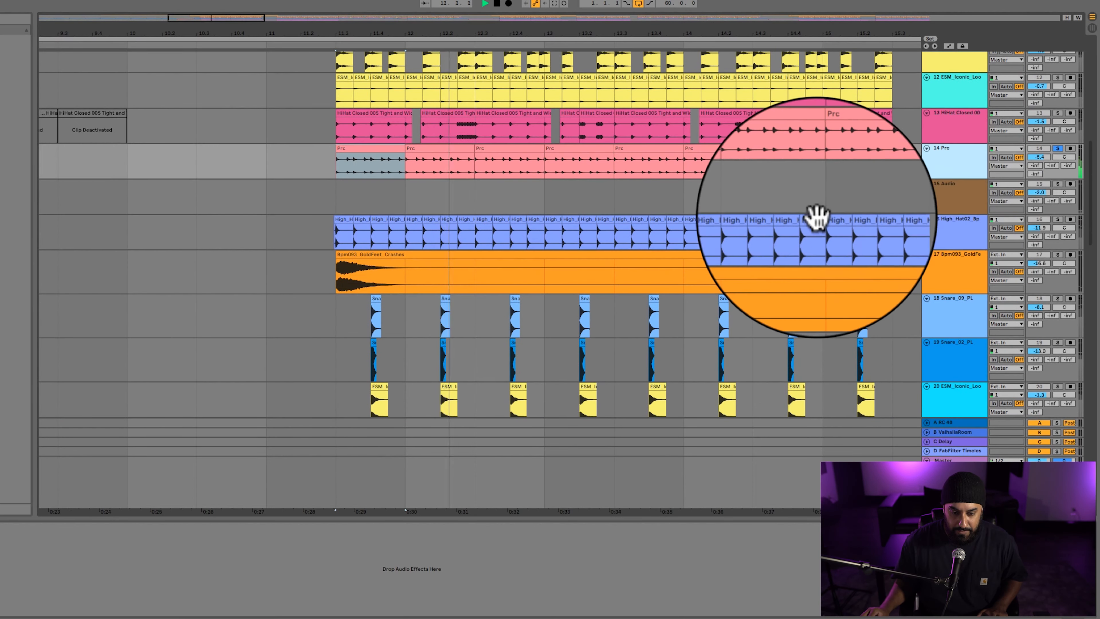
pyautogui.hscroll(-5, 830, 221)
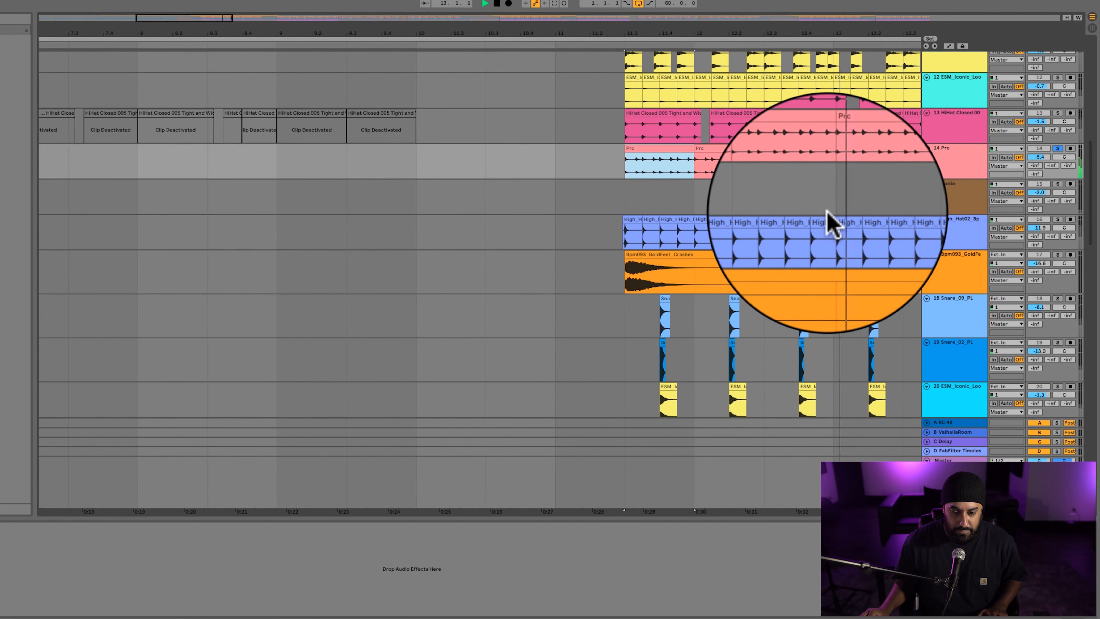
pyautogui.hscroll(2, 828, 213)
# Solo track 16 (High_Hat02_Bp) and play the hi-hat from its first clip.
pyautogui.press('space')
pyautogui.click(946, 230)
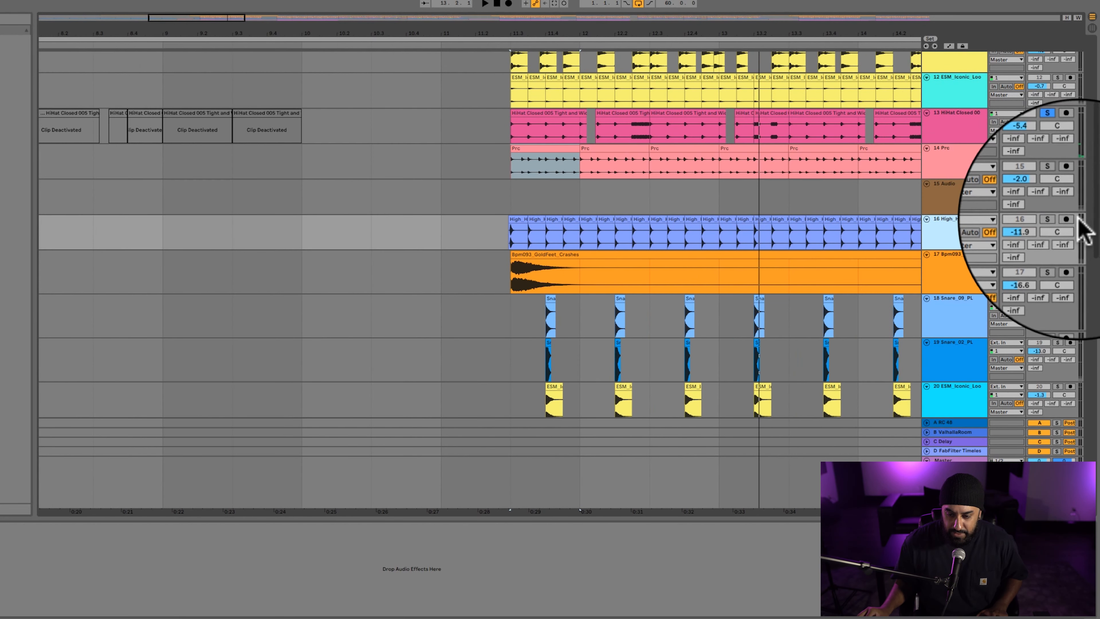
pyautogui.click(1058, 218)
pyautogui.hscroll(3, 437, 221)
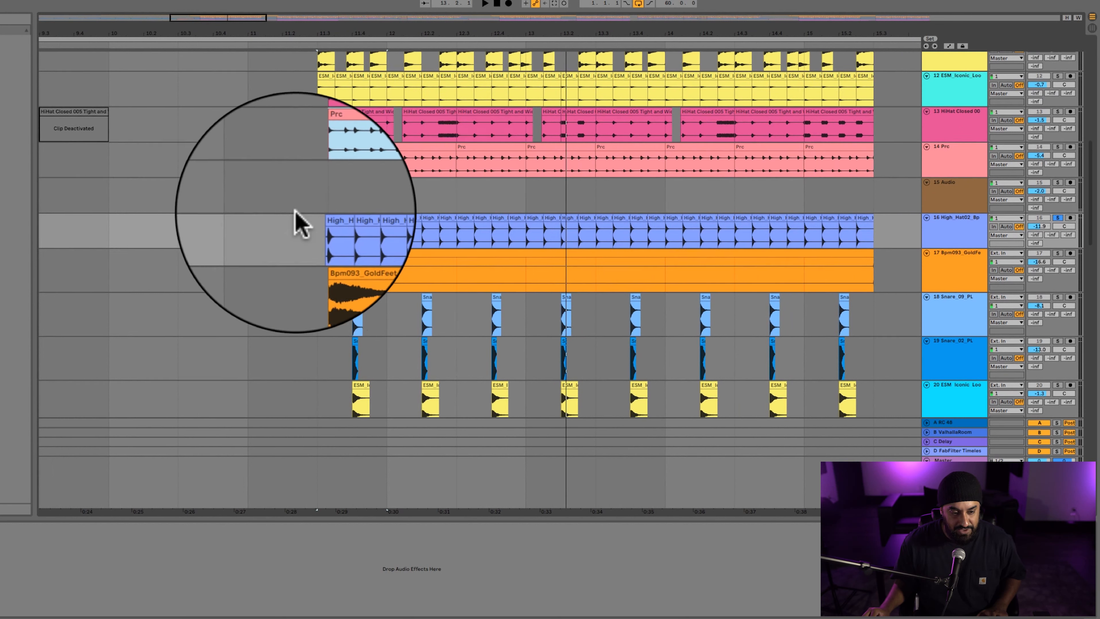
pyautogui.click(319, 216)
pyautogui.press('space')
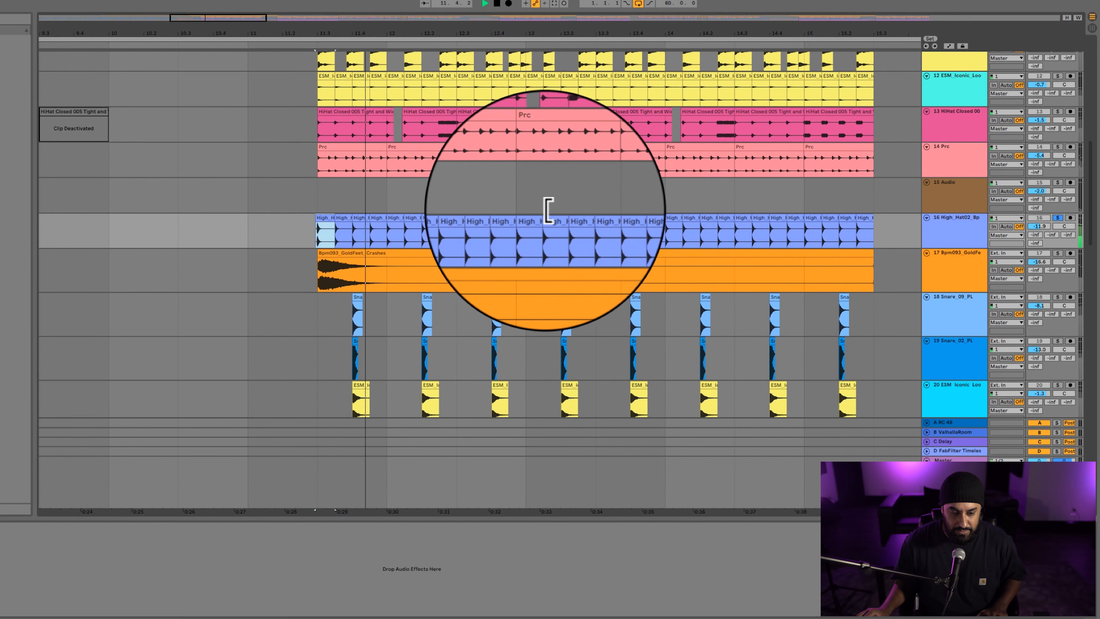
pyautogui.scroll(-3, 547, 217)
pyautogui.scroll(3, 774, 165)
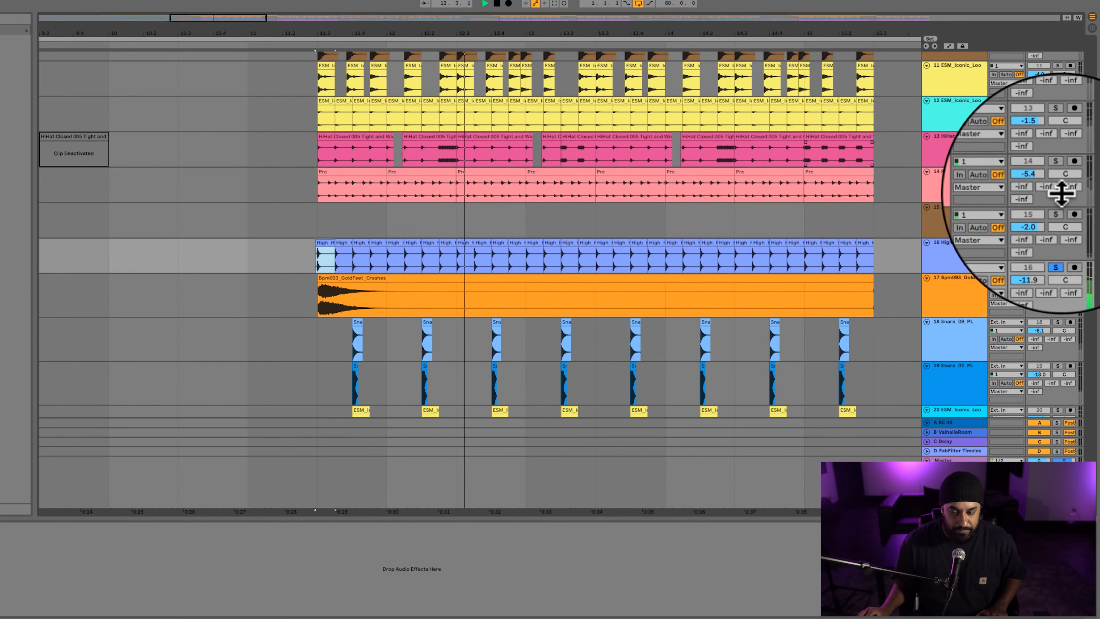
pyautogui.press('space')
# Turn off the solo on track 16 and select the stretch leading up to its first hi-hat clips.
pyautogui.click(1058, 243)
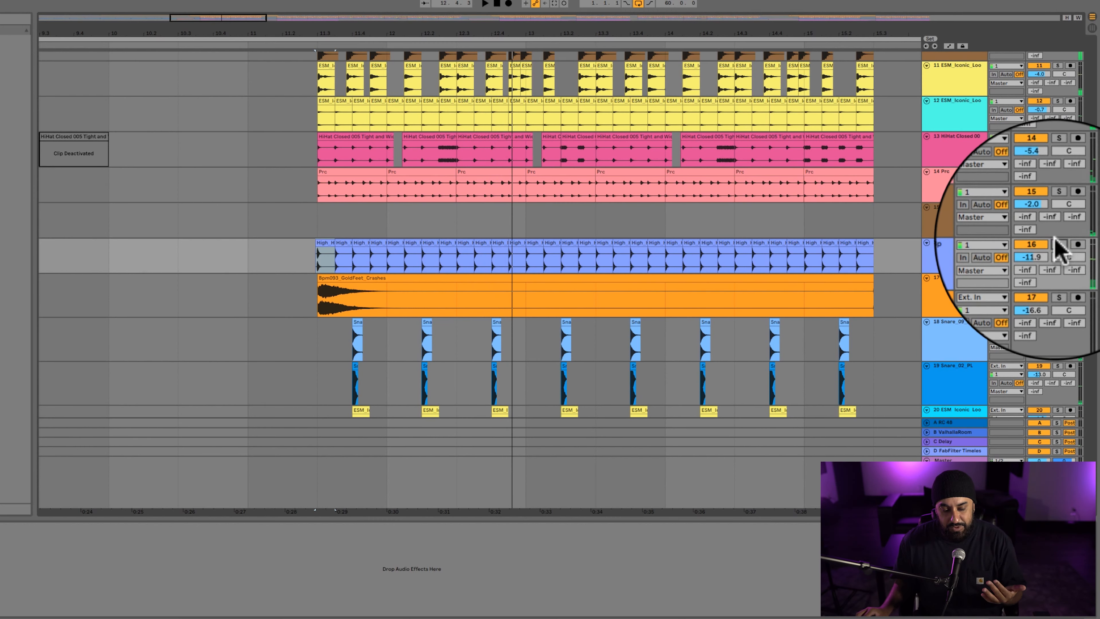
pyautogui.moveTo(239, 262); pyautogui.dragTo(332, 250)
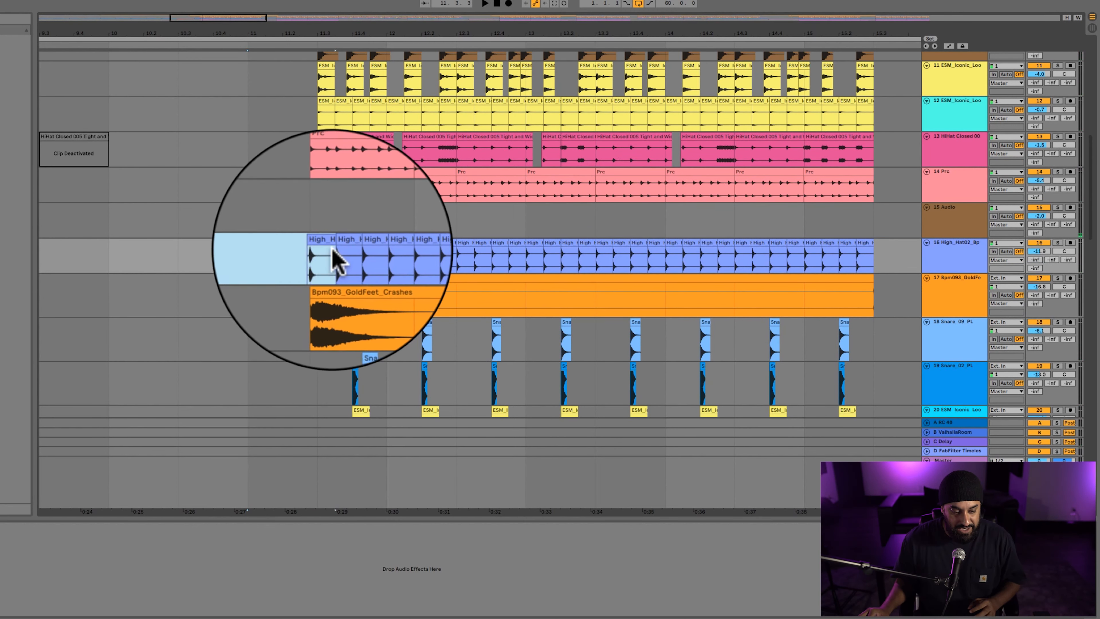
pyautogui.scroll(-3, 316, 258)
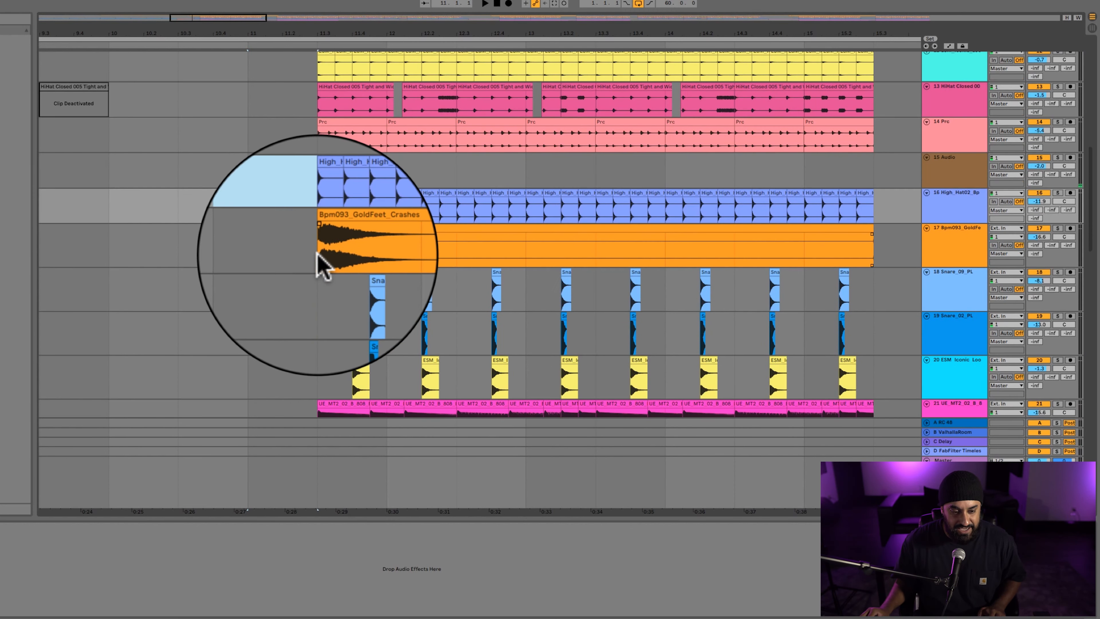
# Select the crash clip on track 17 (Bpm093_GoldFe), solo that track and listen to it from the start.
pyautogui.click(333, 228)
pyautogui.click(945, 226)
pyautogui.click(945, 215)
pyautogui.click(946, 239)
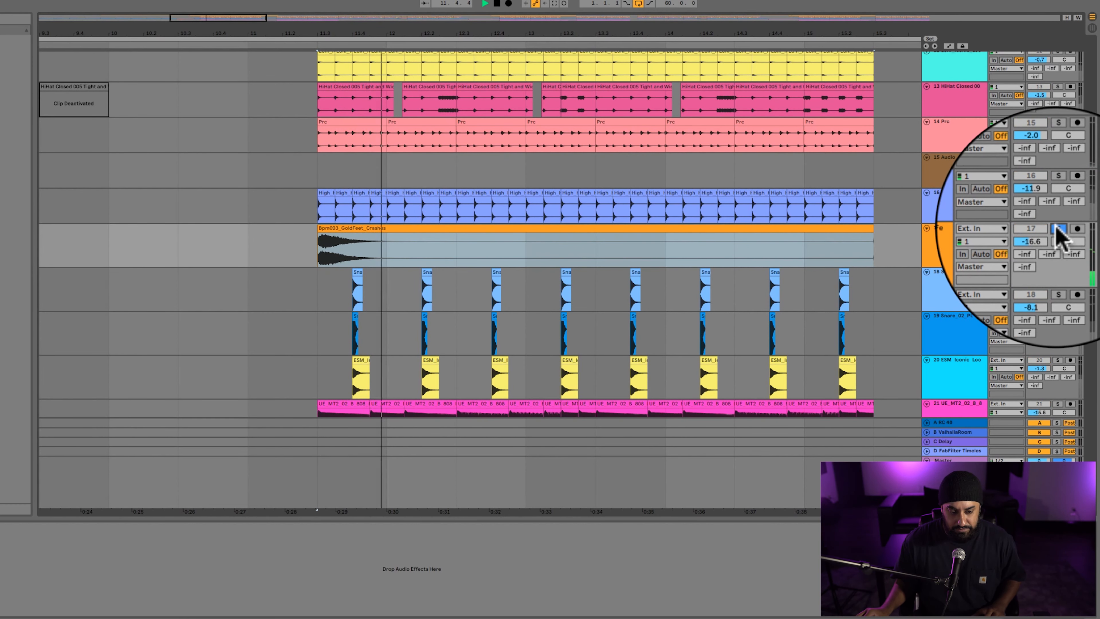
pyautogui.scroll(-3, 749, 300)
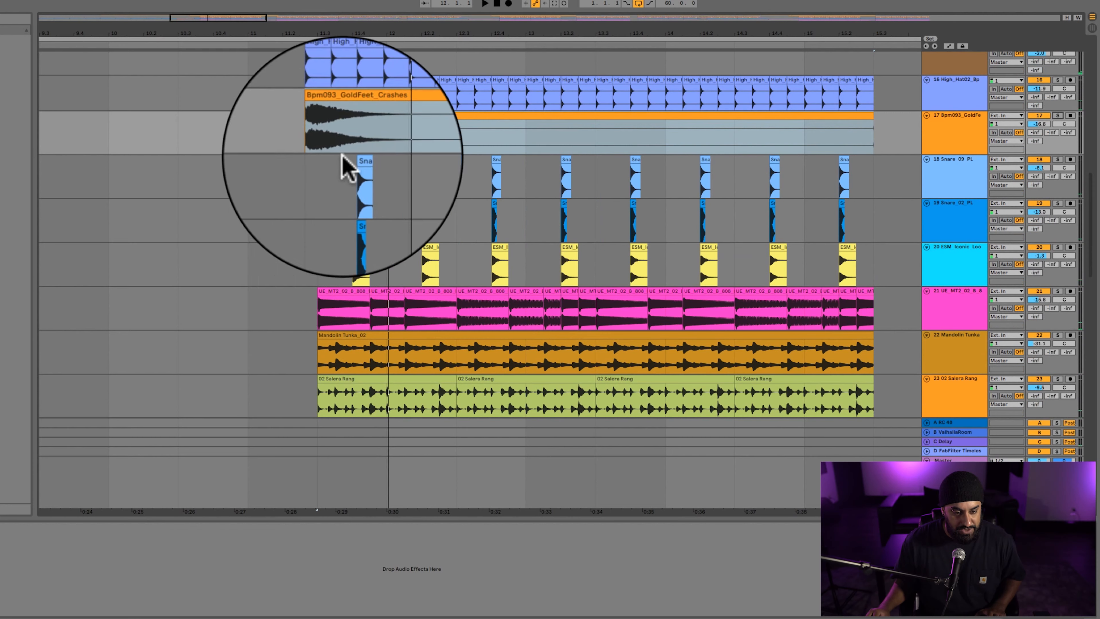
# Play from the start of the drum section, soloing the snare layers on tracks 18, 19 and 20 in turn.
pyautogui.click(351, 169)
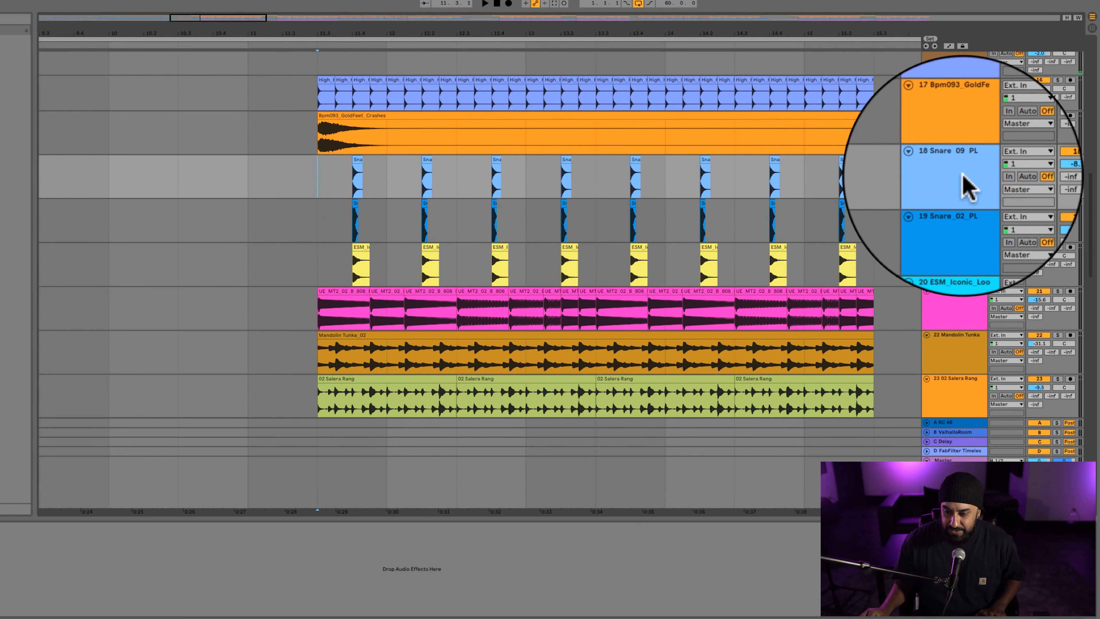
pyautogui.press('space')
pyautogui.click(1057, 159)
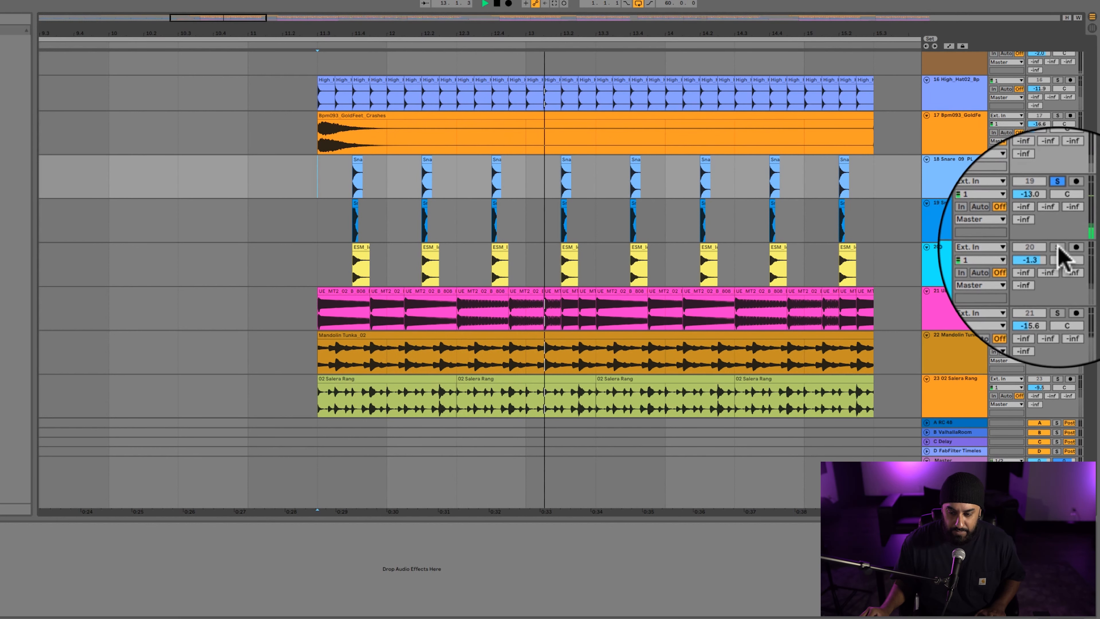
pyautogui.click(1058, 247)
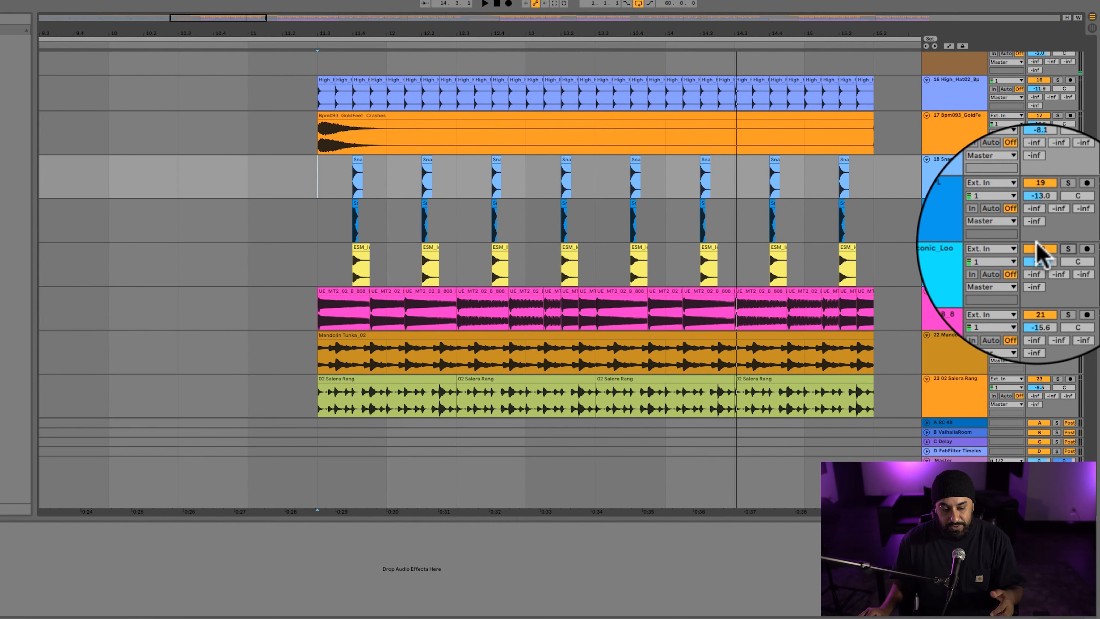
# Solo tracks 18, 19 and 20 together and listen to the layered snares.
pyautogui.scroll(-4, 422, 274)
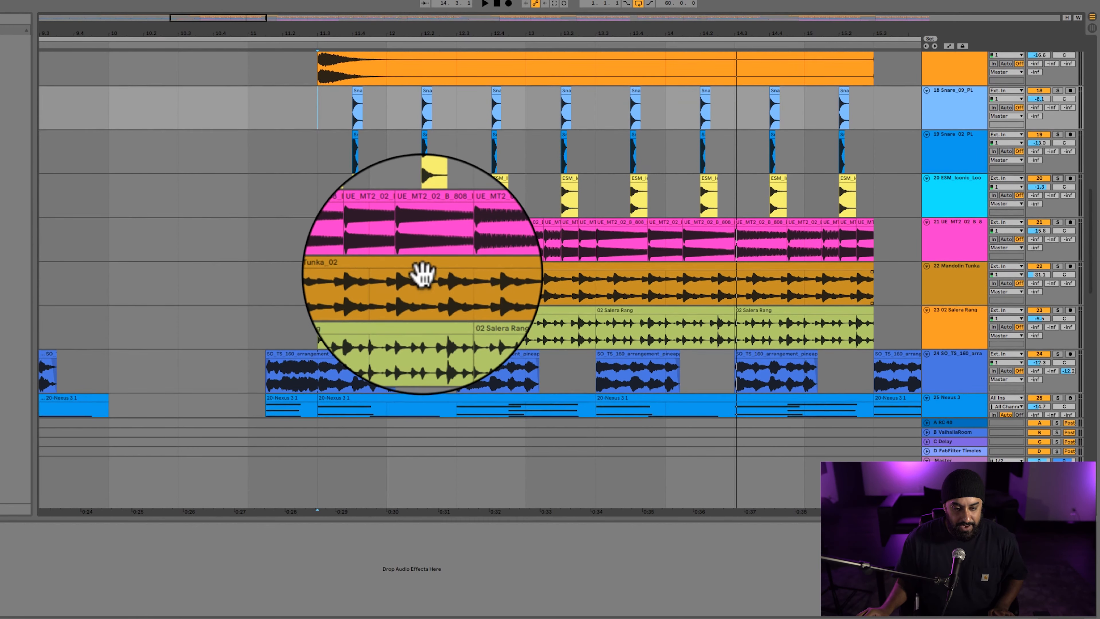
pyautogui.scroll(3, 423, 273)
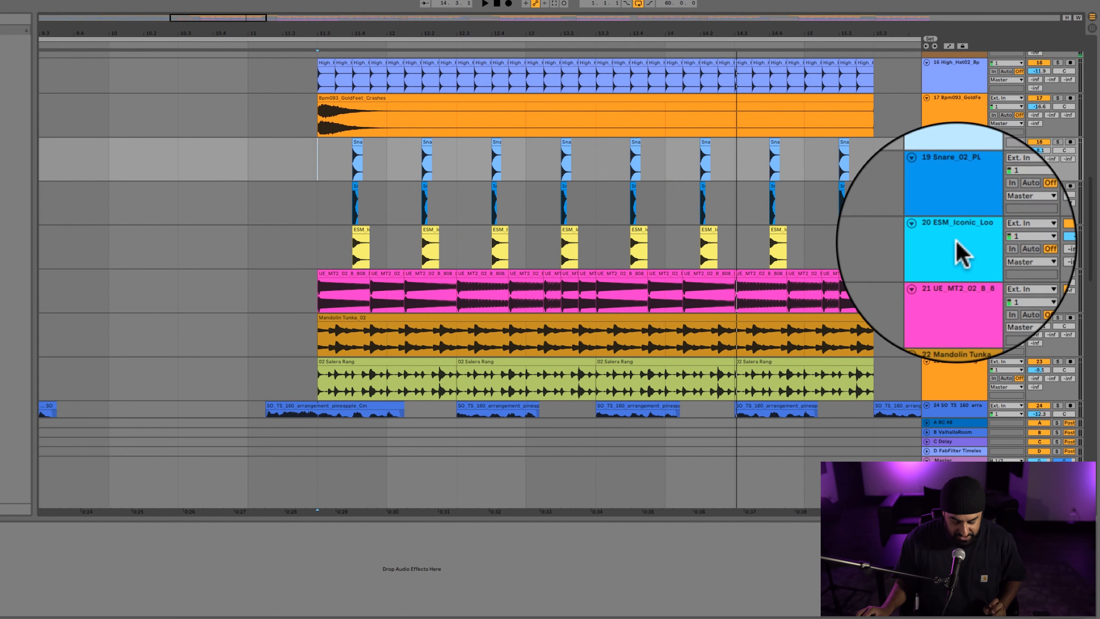
pyautogui.keyDown('shift'); pyautogui.click(962, 264); pyautogui.keyUp('shift')
pyautogui.click(1058, 142)
pyautogui.press('space')
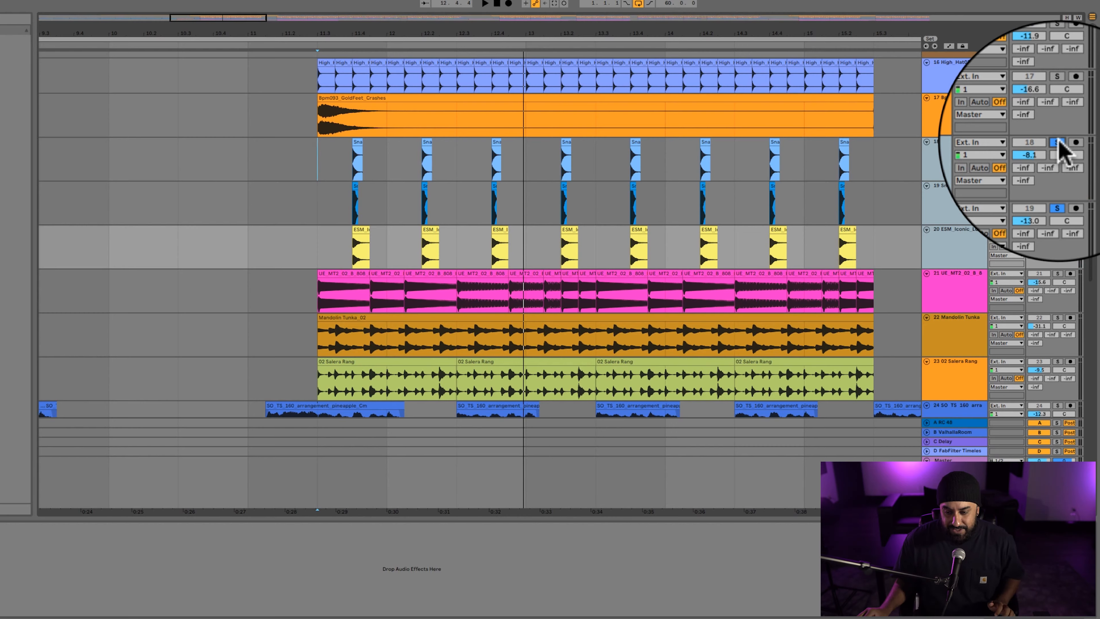
# Select track 21 (UE_MT2_02_B_8), open its first 808 clip and inspect the transposition of the successive clips.
pyautogui.scroll(-5, 307, 304)
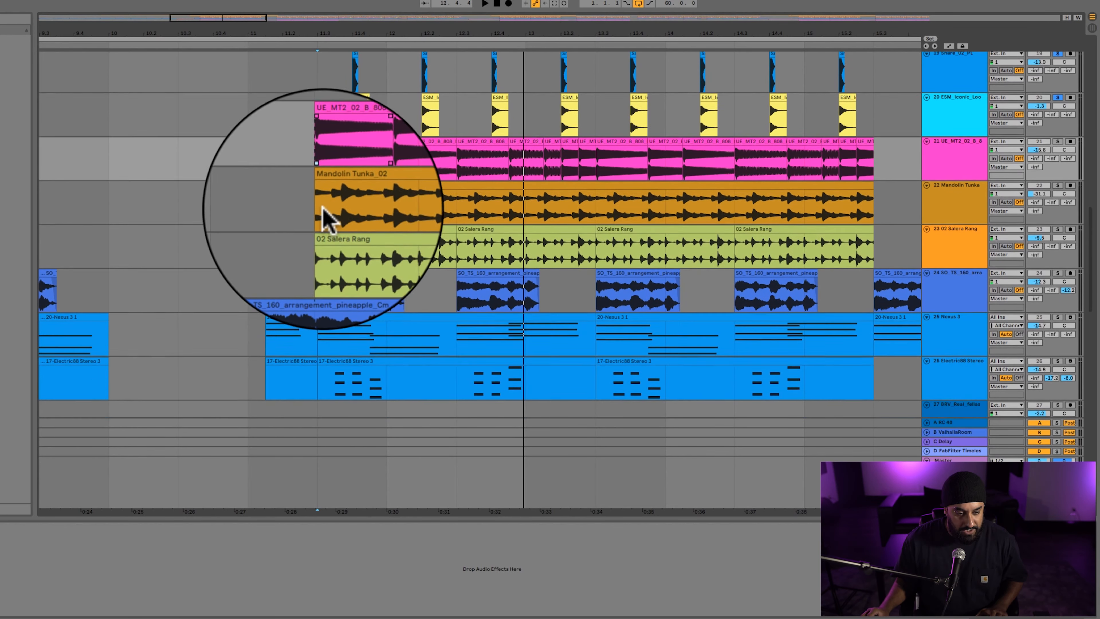
pyautogui.scroll(1, 607, 186)
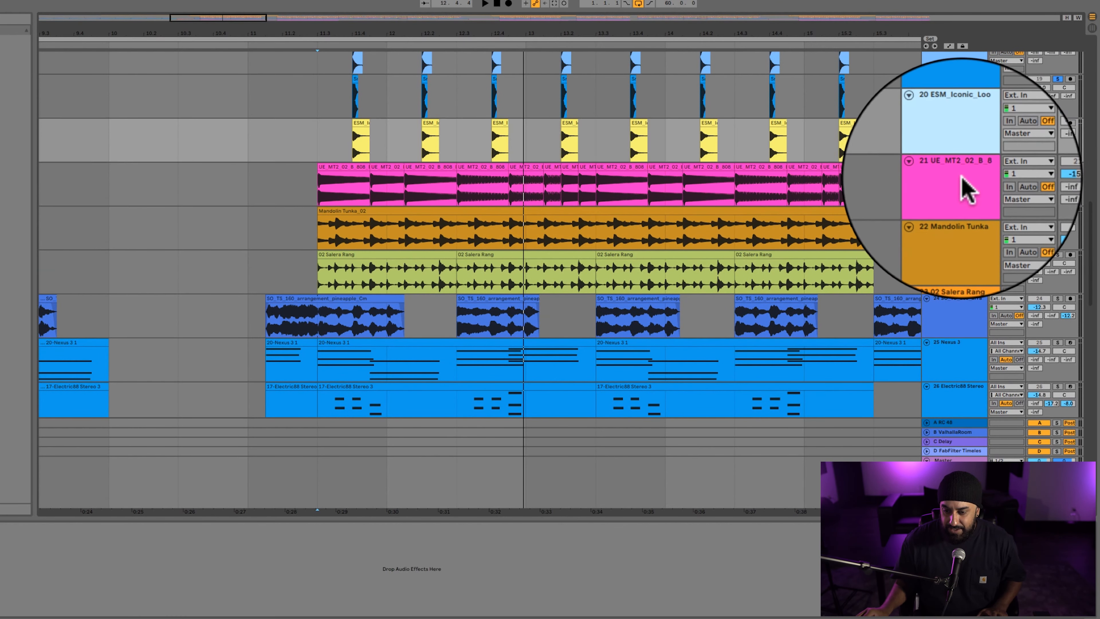
pyautogui.click(961, 185)
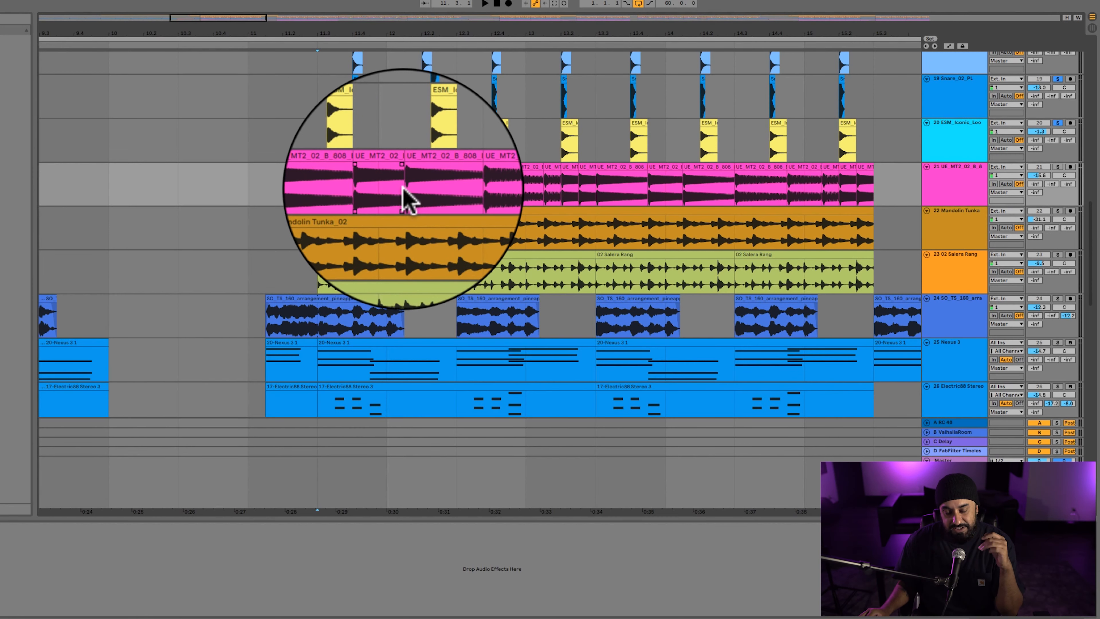
pyautogui.doubleClick(342, 170)
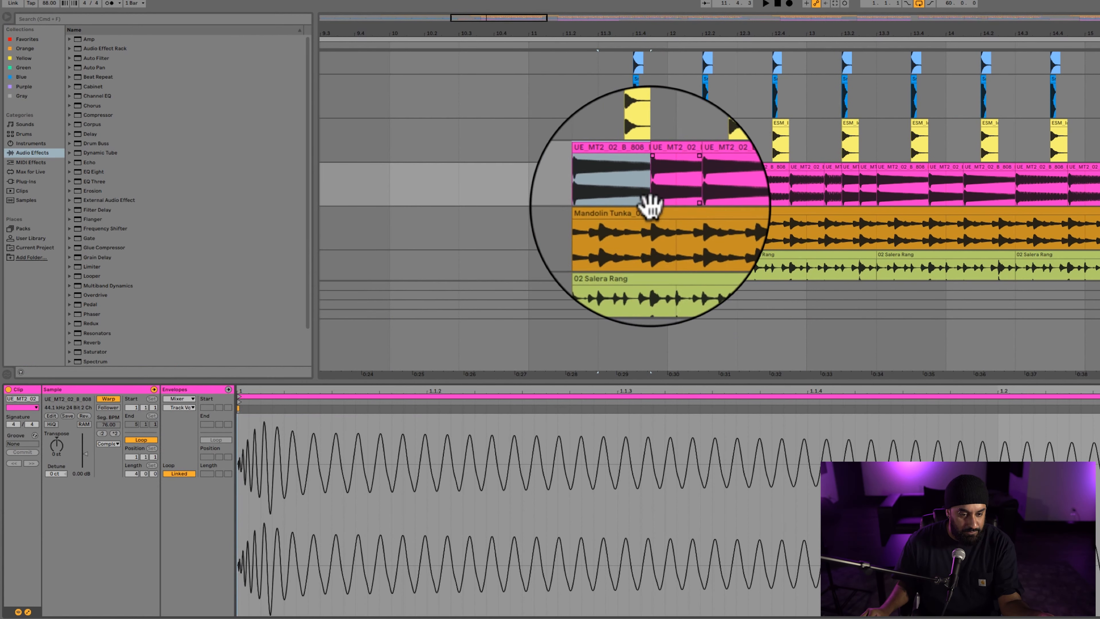
pyautogui.click(712, 168)
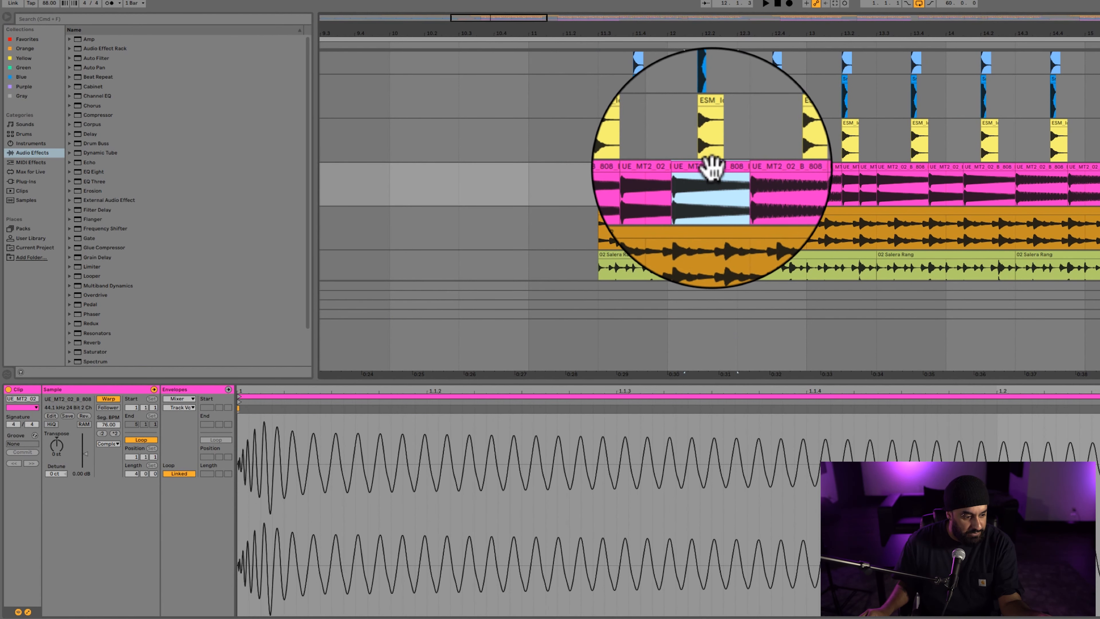
pyautogui.click(744, 167)
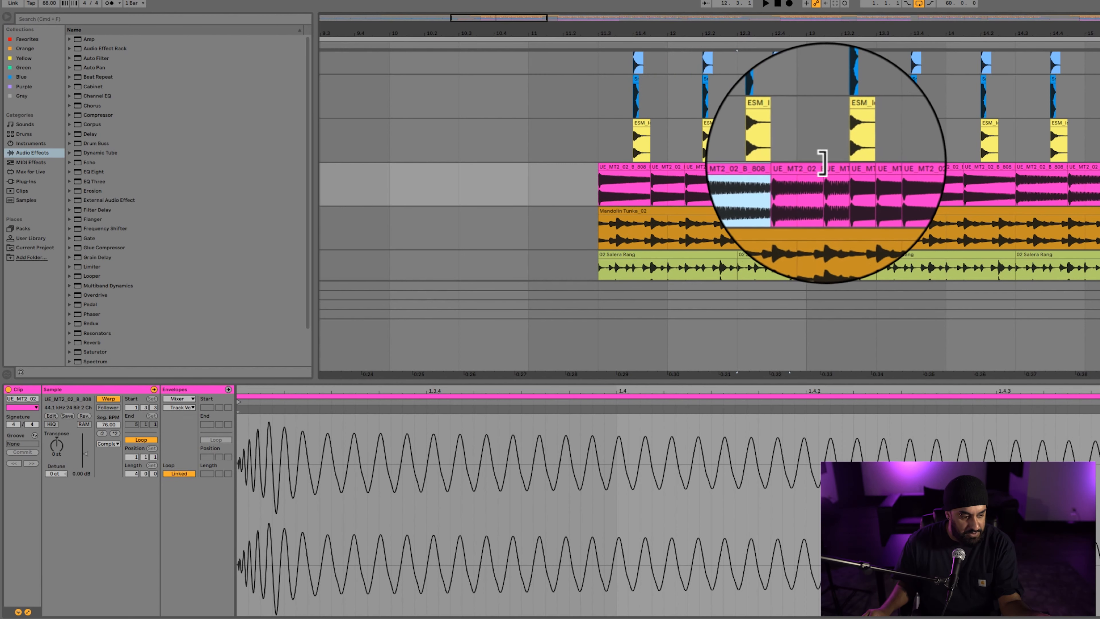
pyautogui.click(813, 167)
pyautogui.click(847, 166)
pyautogui.click(849, 167)
pyautogui.click(867, 168)
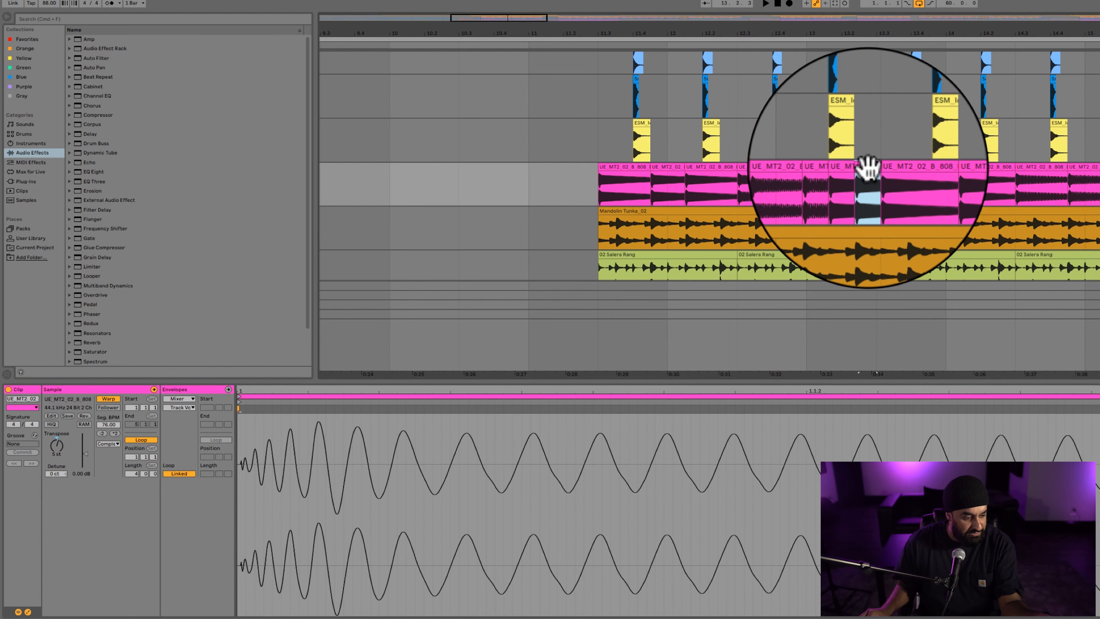
pyautogui.click(888, 167)
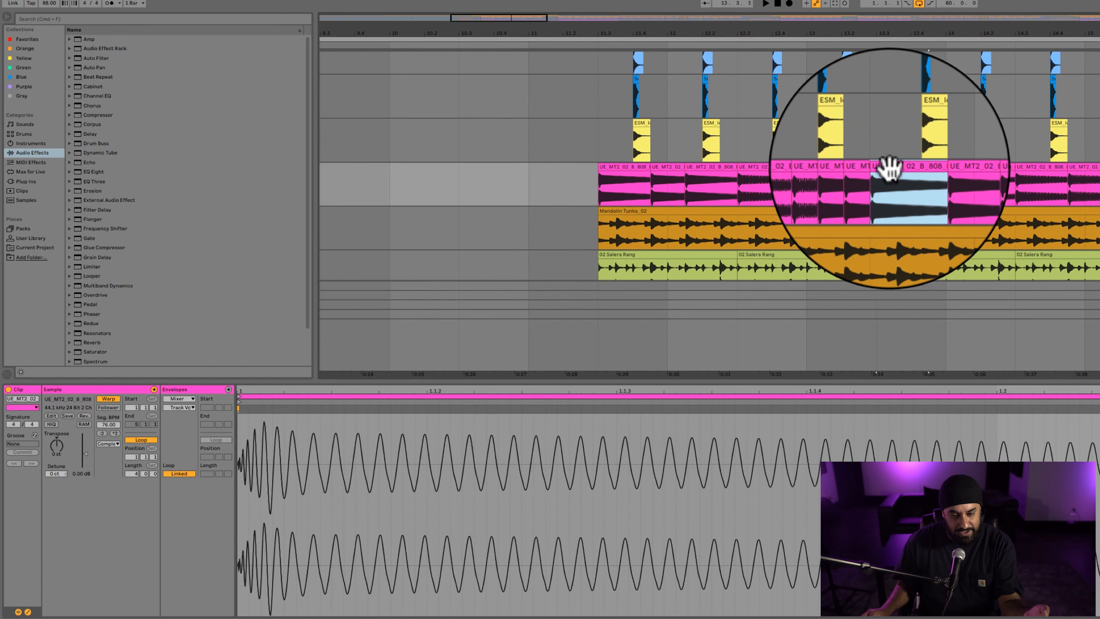
# Show track 21's effects and play the 808 from its first clip.
pyautogui.scroll(-3, 697, 226)
pyautogui.scroll(2, 703, 226)
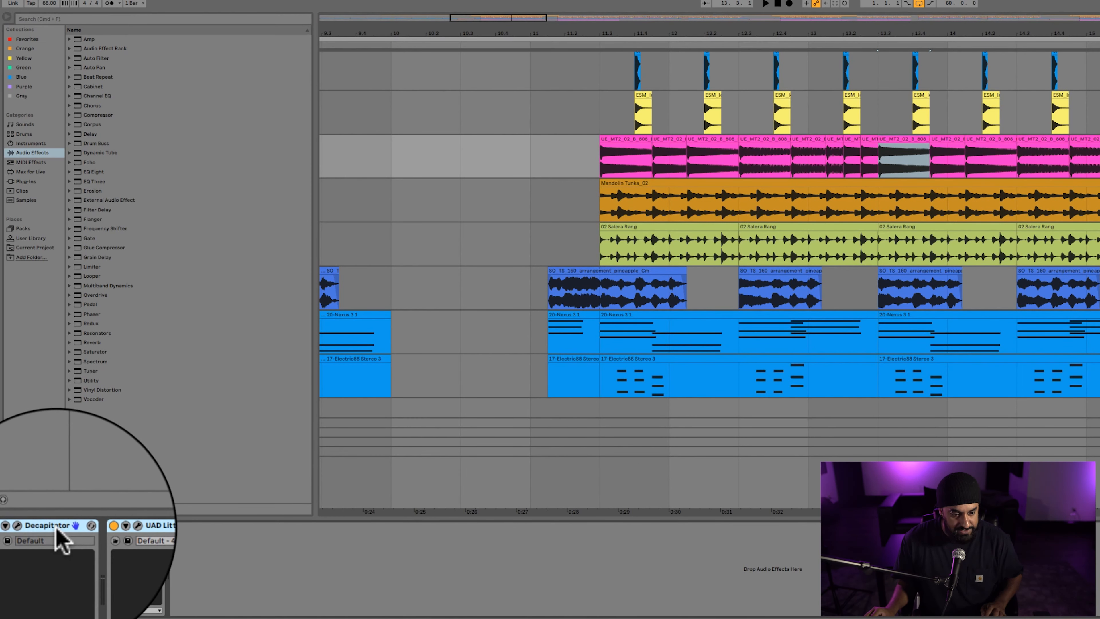
pyautogui.click(606, 169)
pyautogui.press('space')
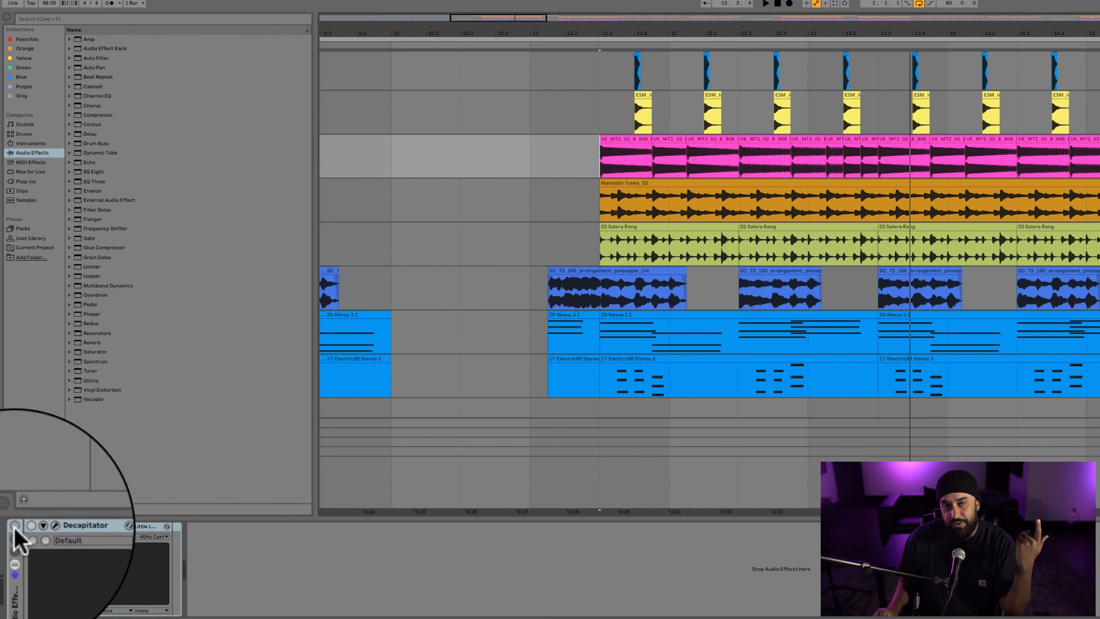
# Switch on the 808's effect rack and open Decapitator to view its bass presets, leaving DarkFat selected.
pyautogui.click(16, 531)
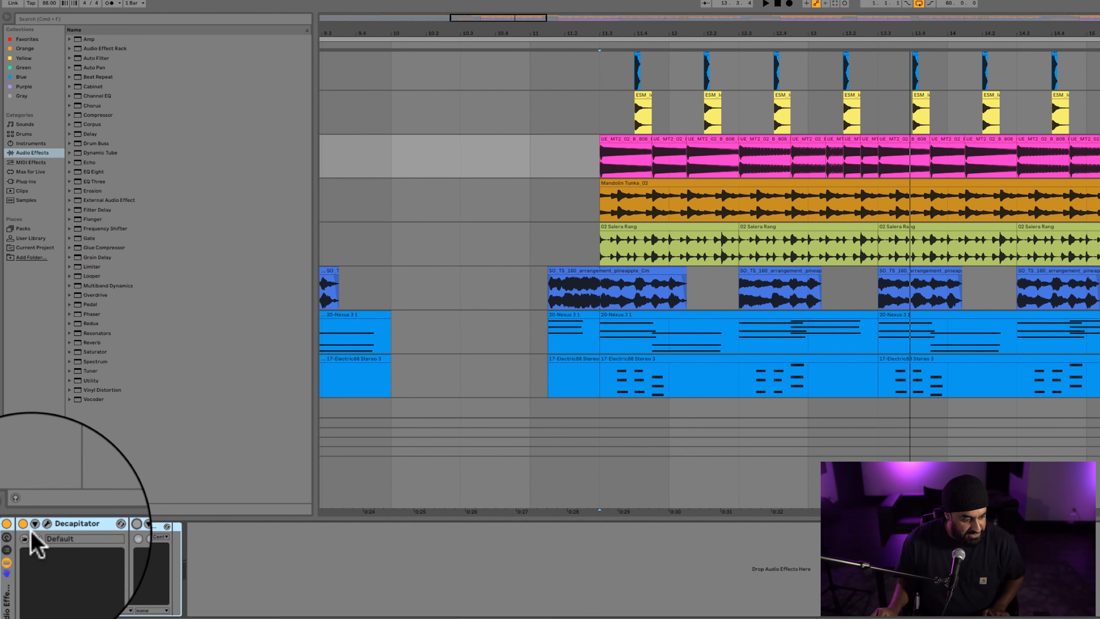
pyautogui.click(42, 527)
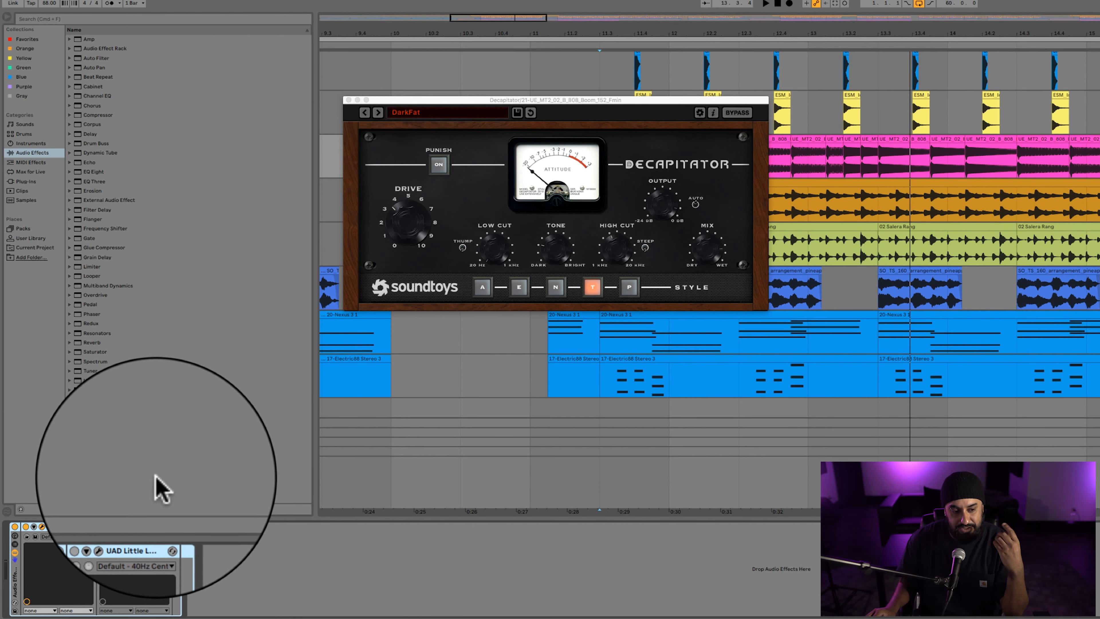
pyautogui.click(421, 112)
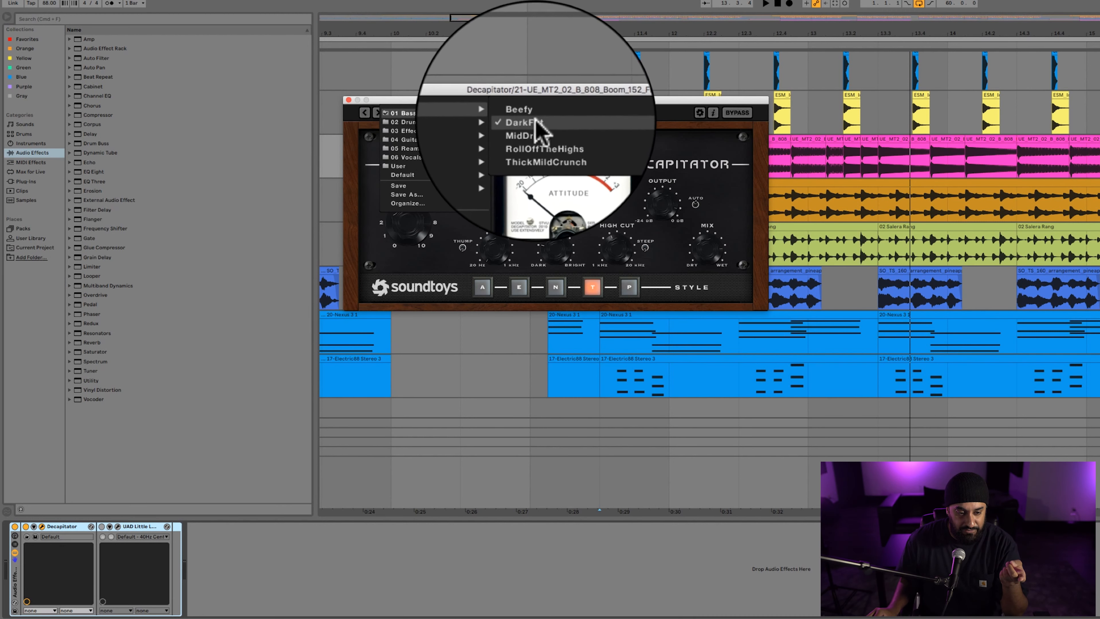
pyautogui.click(673, 118)
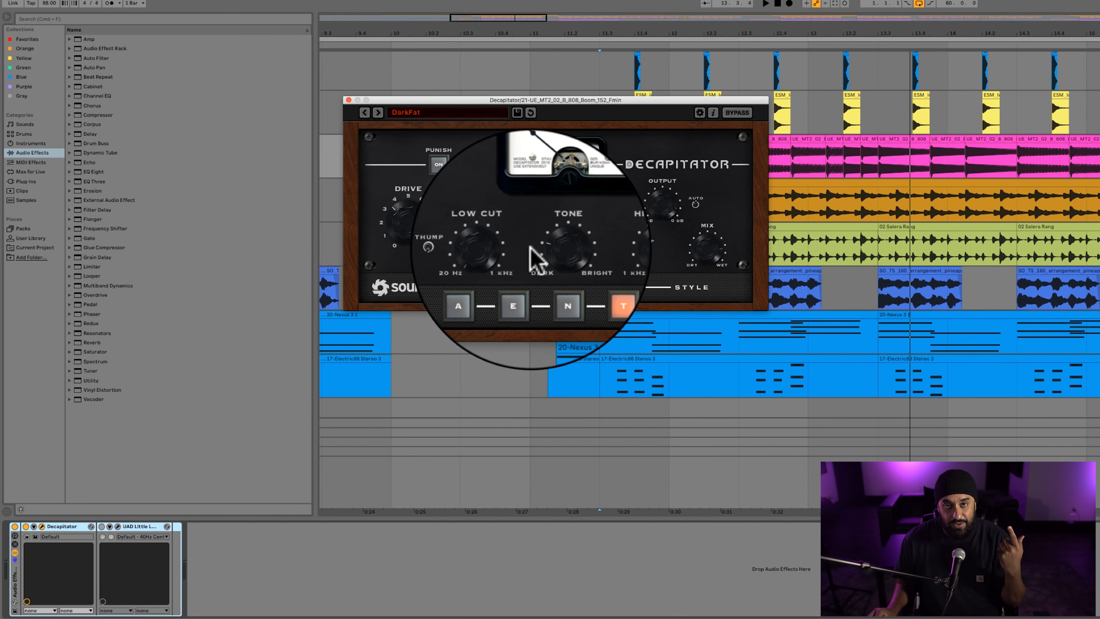
# Play the 808 through Decapitator, moving its window off the clips and toggling the effect to compare the sound.
pyautogui.press('space')
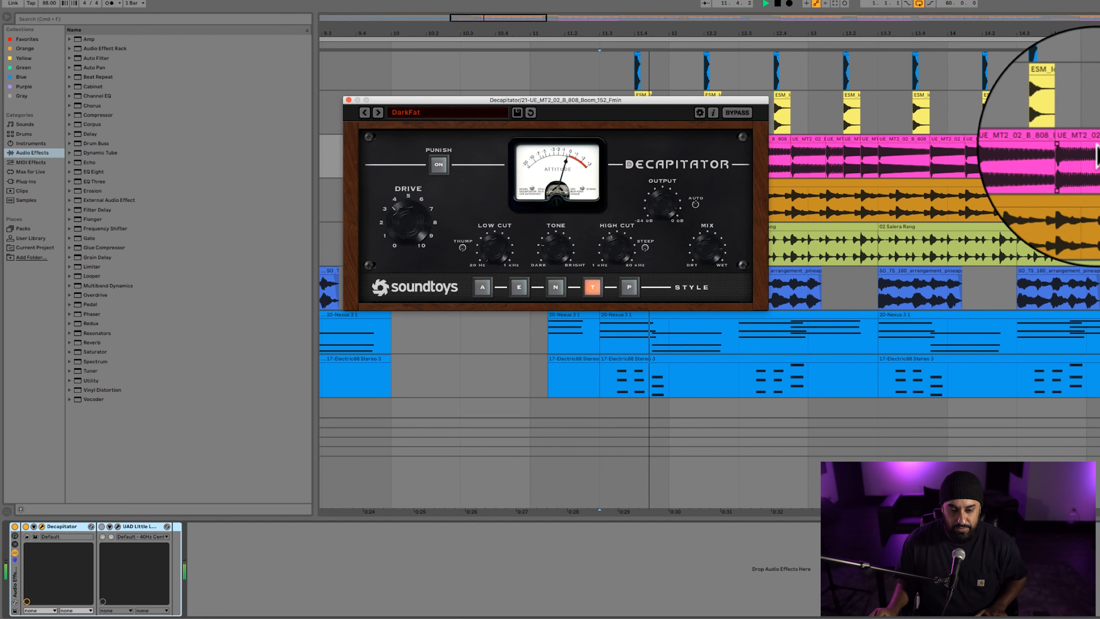
pyautogui.moveTo(557, 101); pyautogui.dragTo(315, 88)
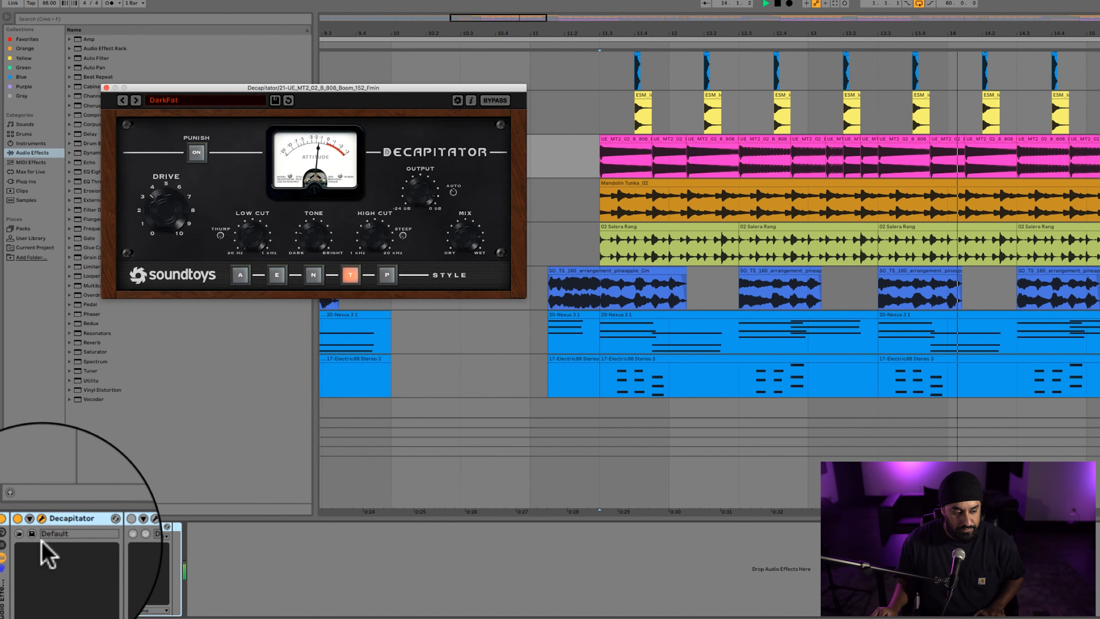
pyautogui.click(25, 531)
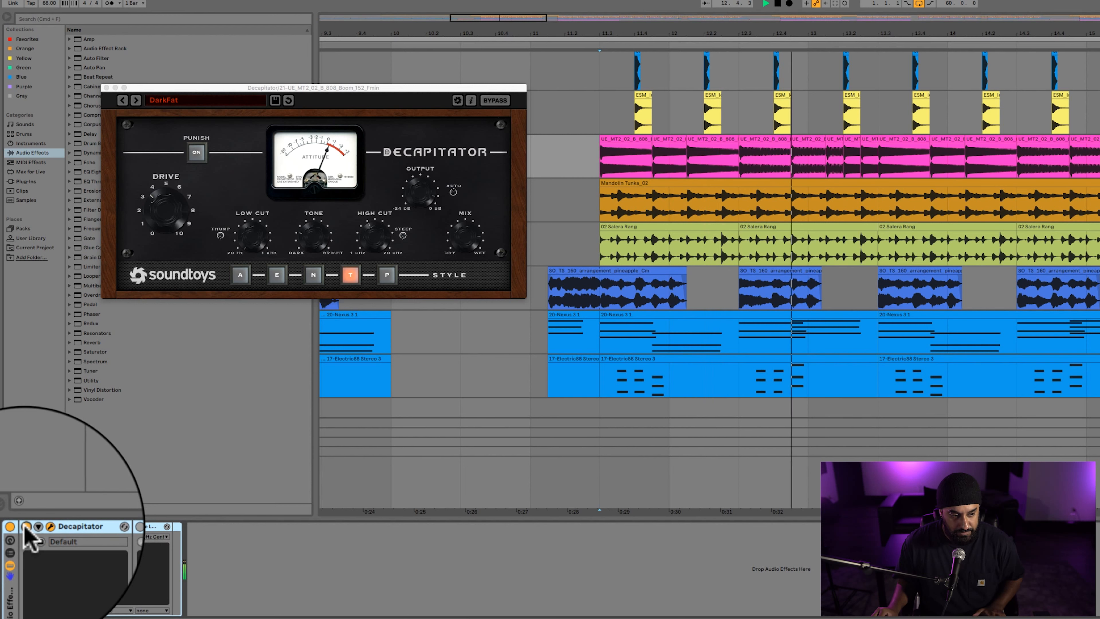
pyautogui.press('space')
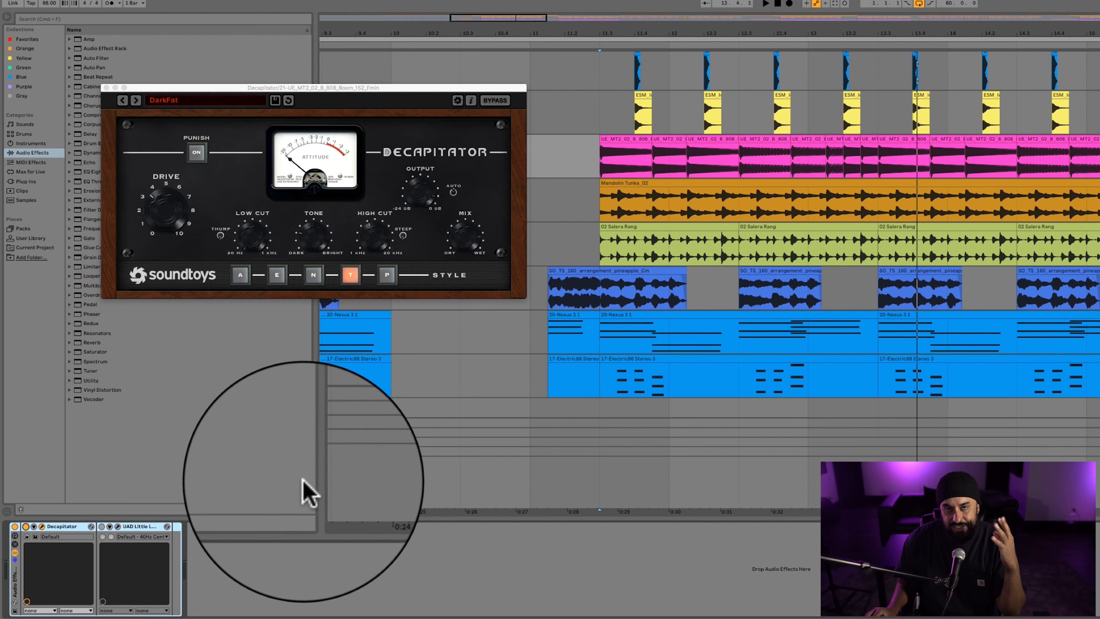
# Enable and open the UAD Little Labs VOG plug-in on the 808 track and move its window clear of Decapitator.
pyautogui.click(118, 526)
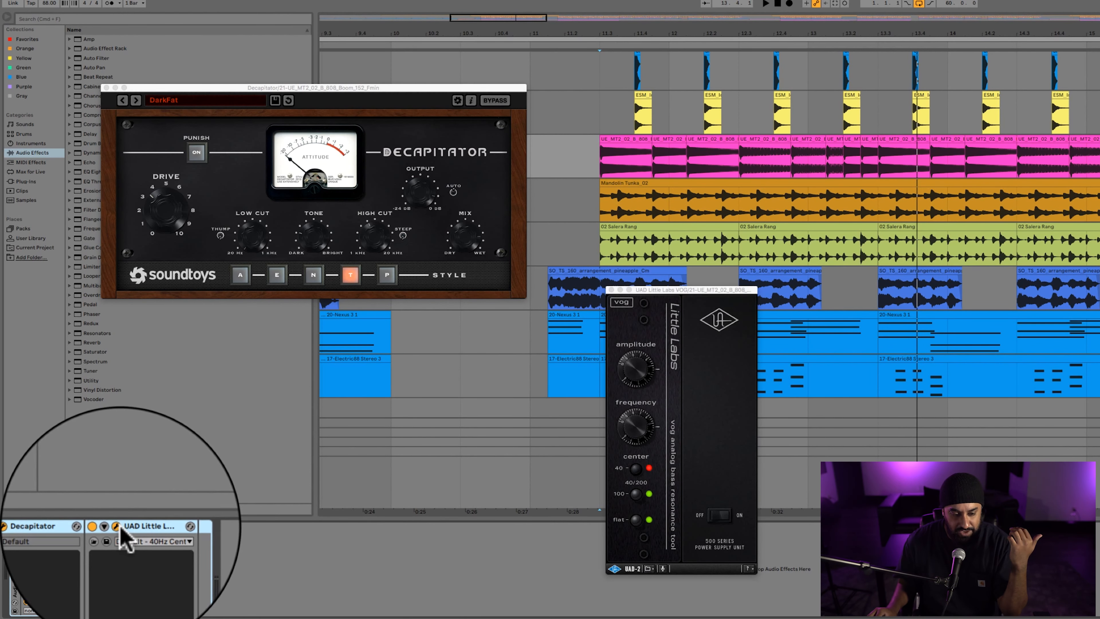
pyautogui.moveTo(720, 304); pyautogui.dragTo(619, 280)
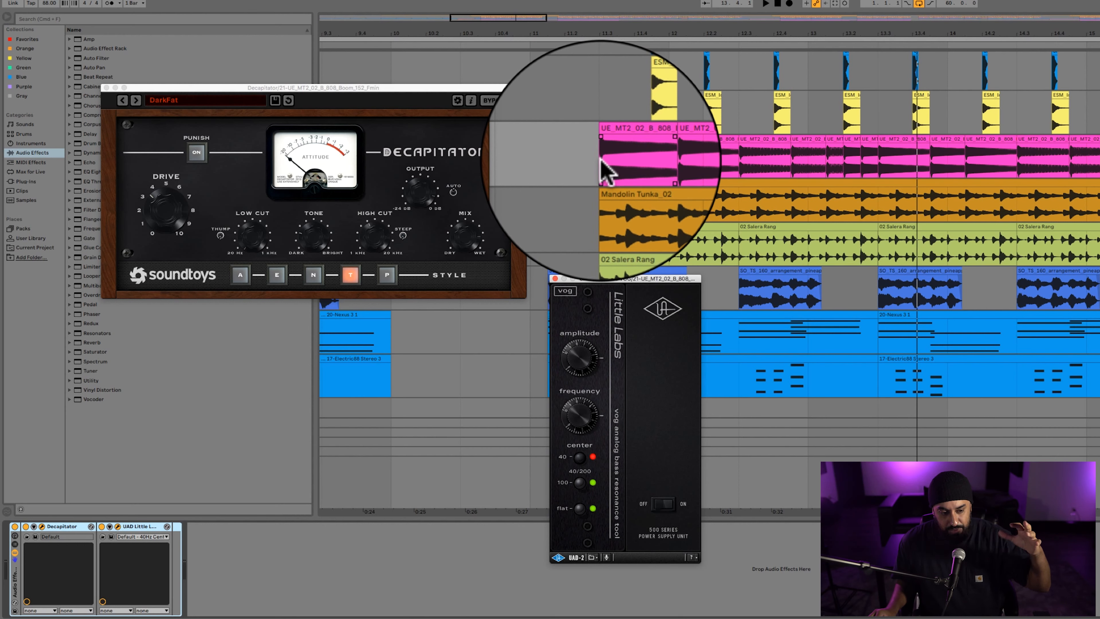
# Play the 808 from its first clip, toggling the VOG effect and the whole effect rack to compare the sound.
pyautogui.click(600, 157)
pyautogui.press('space')
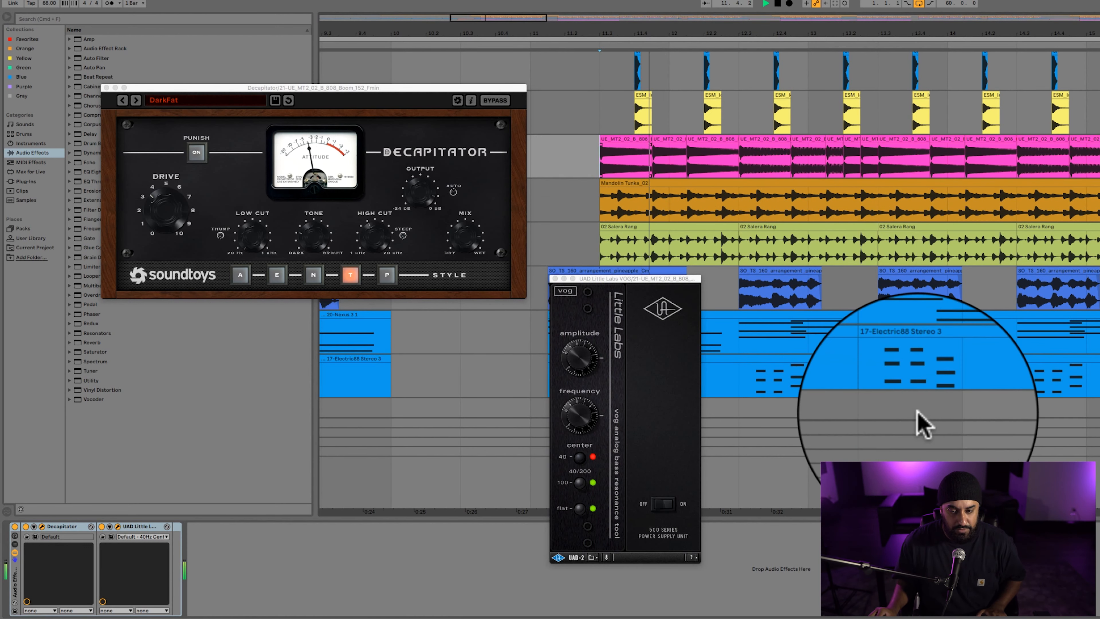
pyautogui.click(101, 526)
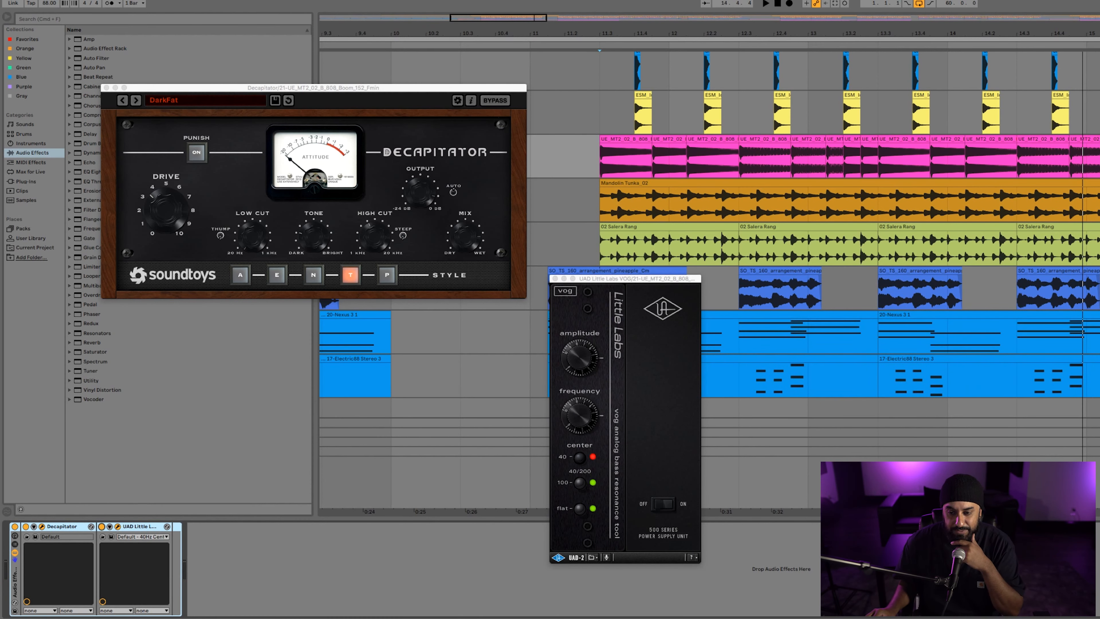
pyautogui.click(15, 525)
pyautogui.press('space')
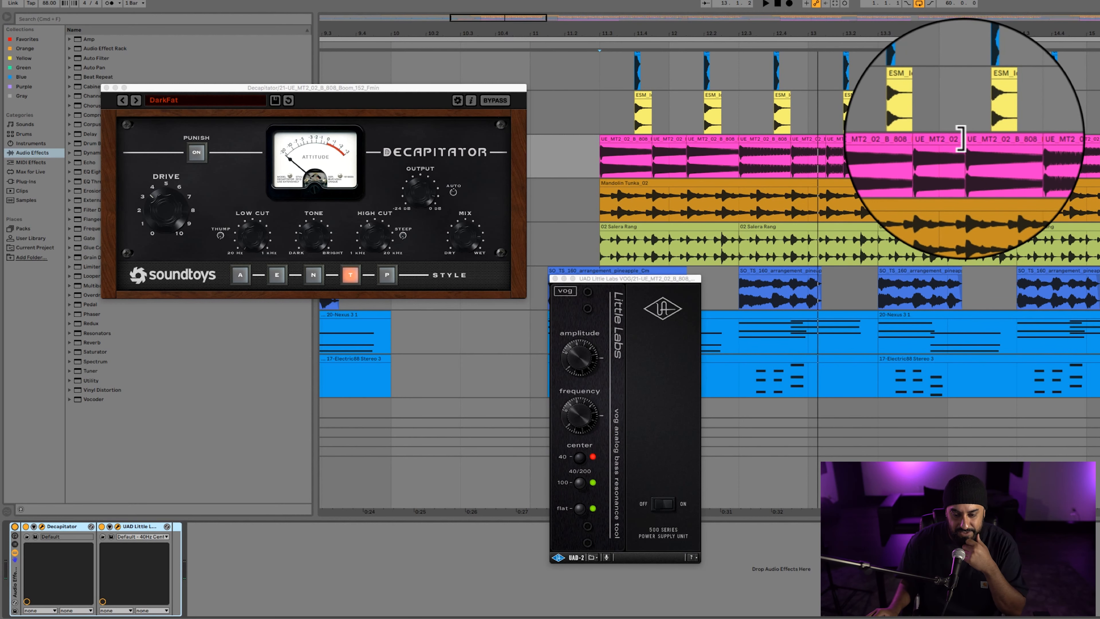
# Solo track 22, Mandolin Tunka, in place of the 808 and play it from its clip's start.
pyautogui.scroll(-2, 622, 135)
pyautogui.click(631, 136)
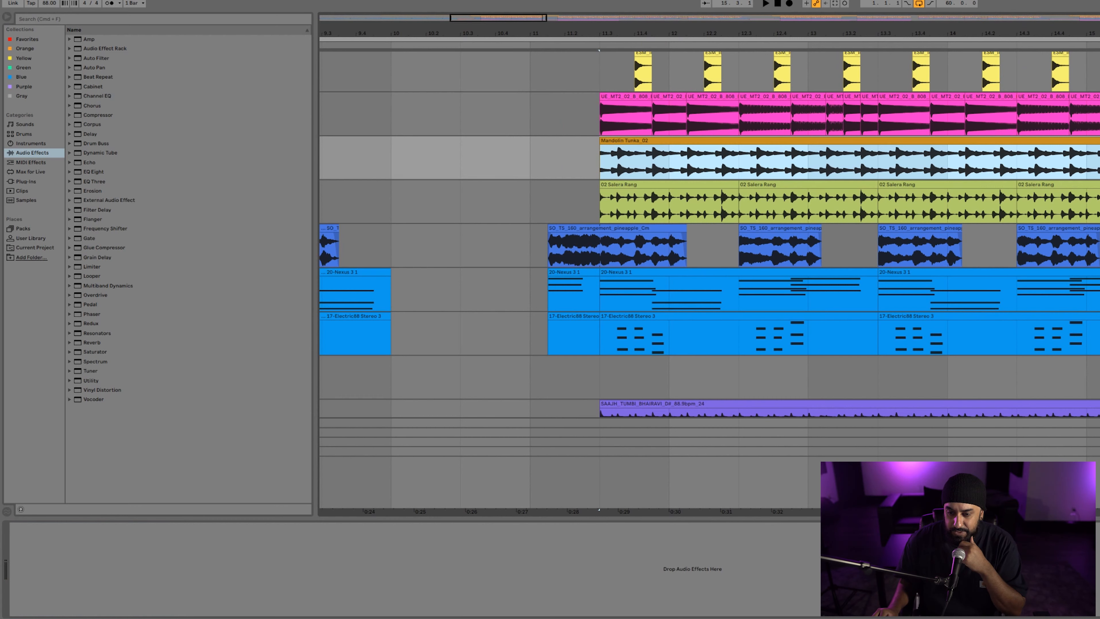
pyautogui.click(1099, 97)
pyautogui.scroll(-10, 1050, 146)
pyautogui.scroll(-15, 1049, 146)
pyautogui.scroll(10, 1057, 160)
pyautogui.scroll(-3, 768, 149)
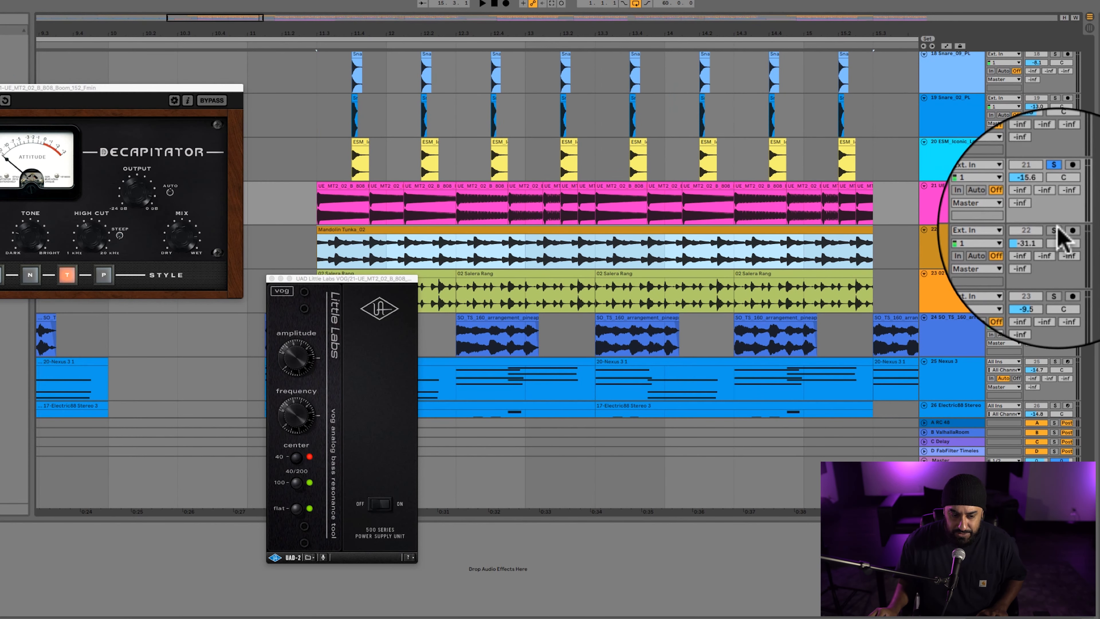
pyautogui.click(1056, 229)
pyautogui.press('space')
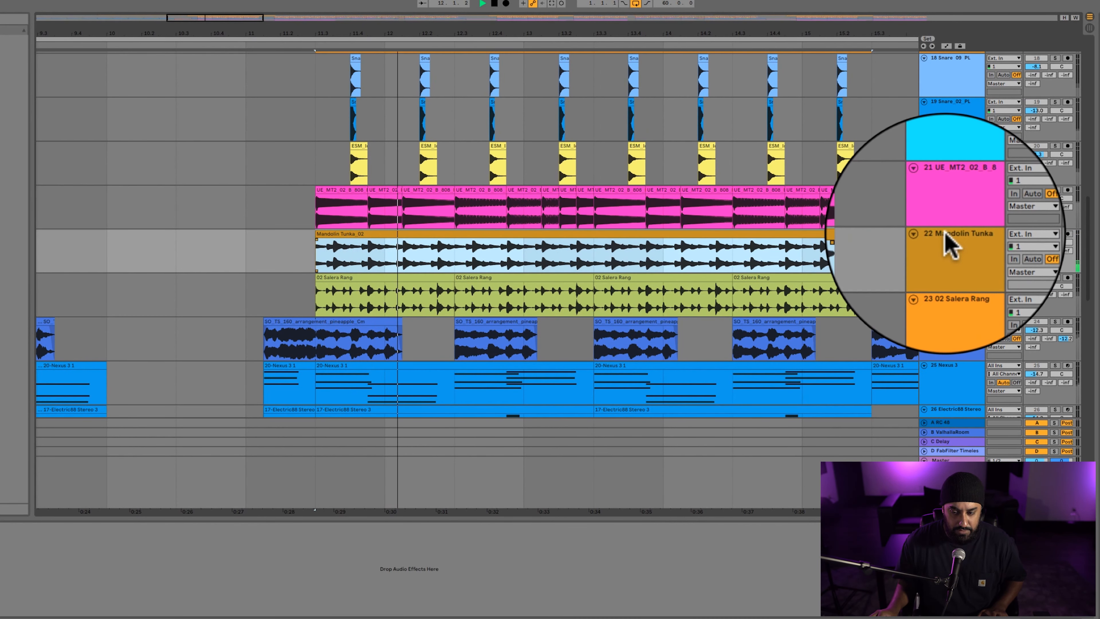
pyautogui.scroll(-3, 946, 242)
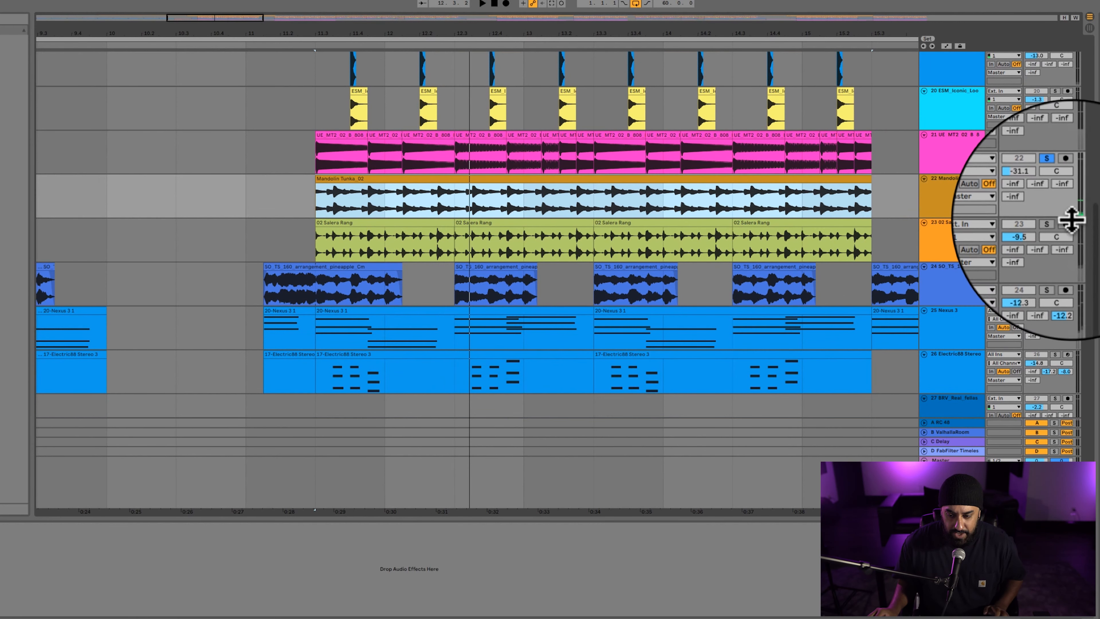
# Solo track 23, 02 Salera Rang, and play it from the start of its first clip.
pyautogui.click(359, 221)
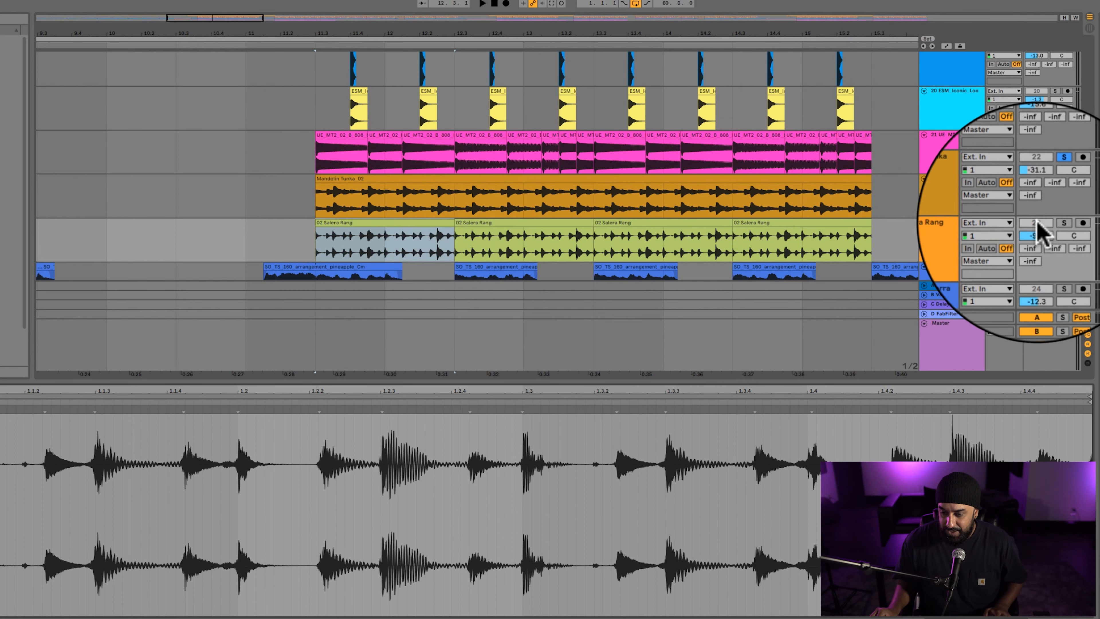
pyautogui.click(957, 180)
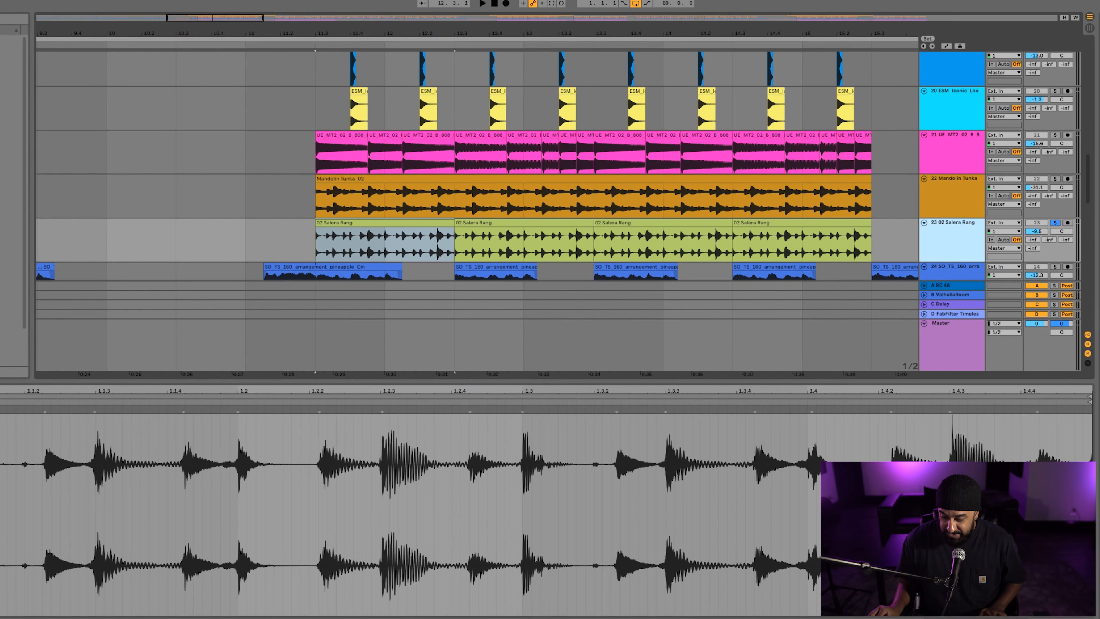
pyautogui.click(949, 241)
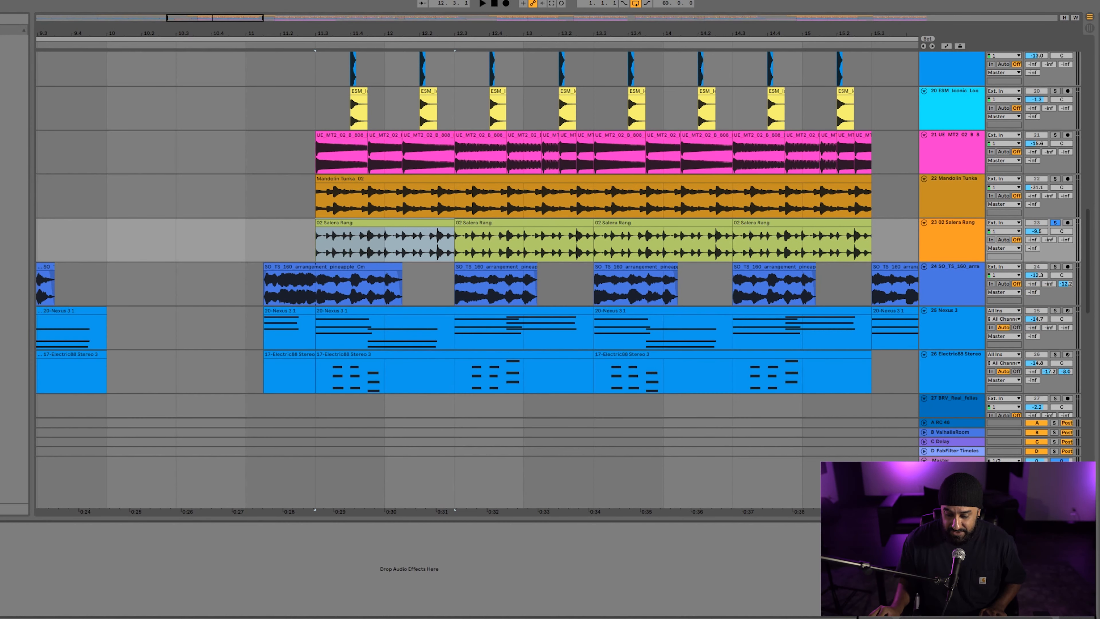
pyautogui.click(983, 618)
pyautogui.scroll(-2, 305, 221)
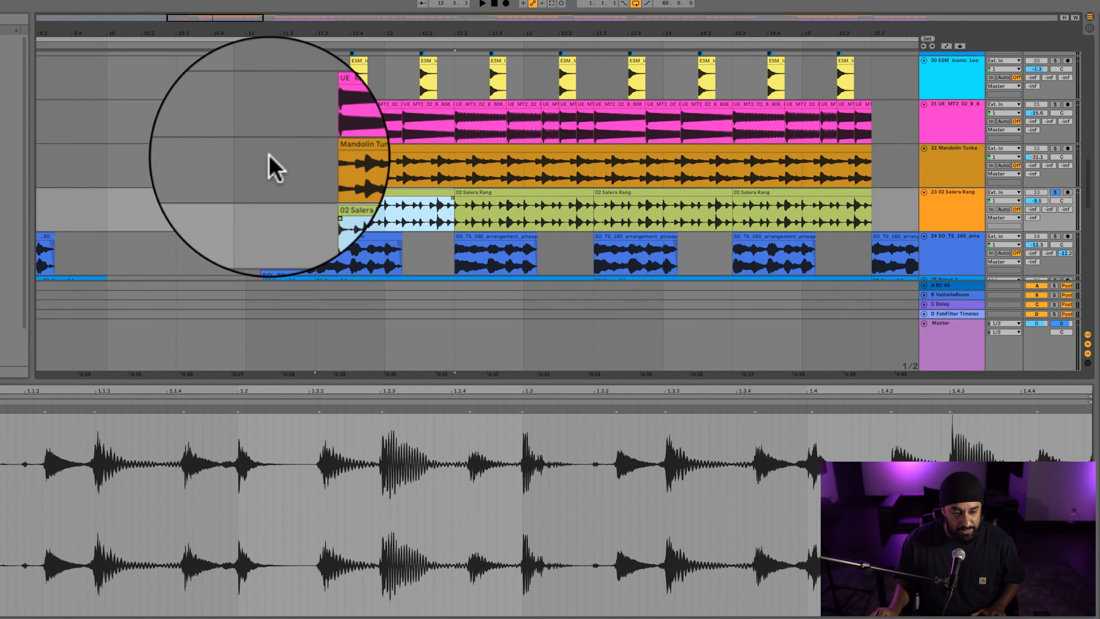
pyautogui.click(312, 221)
pyautogui.press('space')
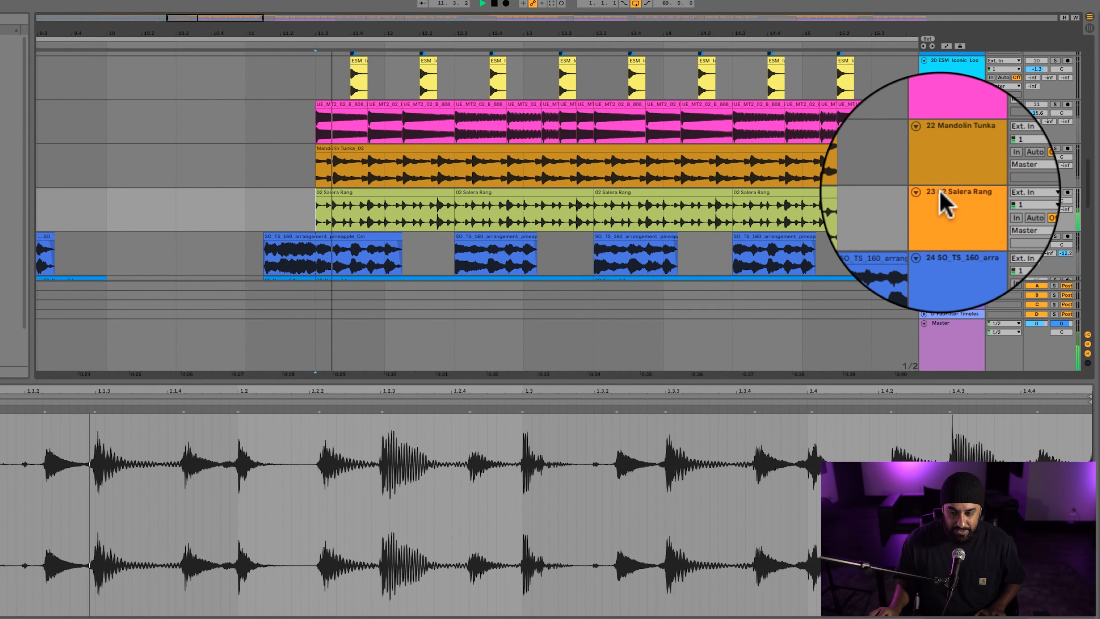
pyautogui.scroll(-2, 947, 201)
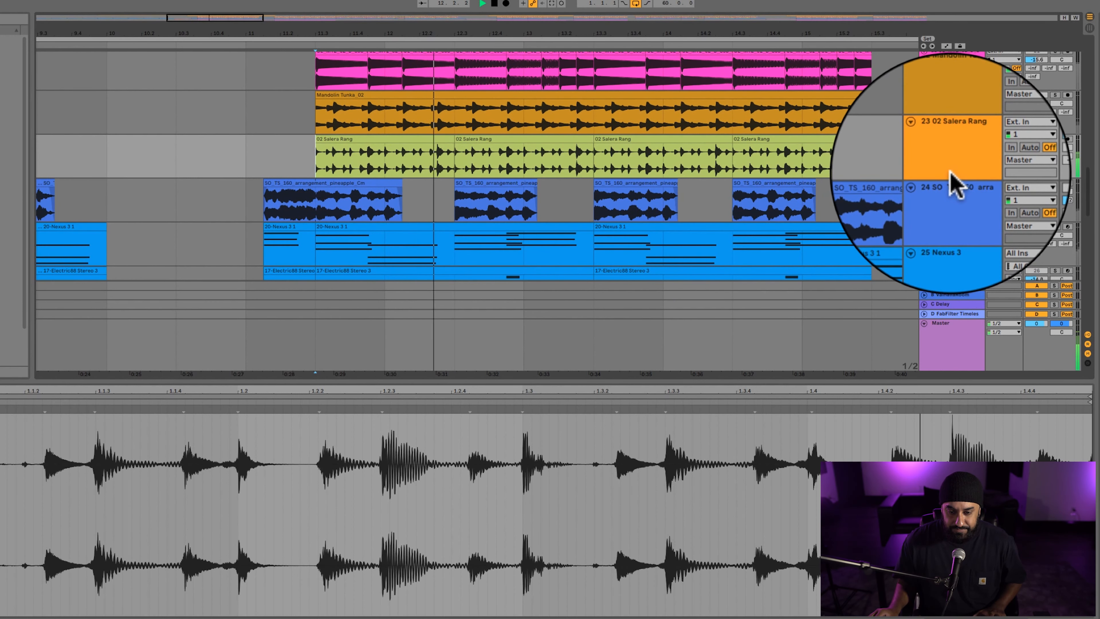
pyautogui.press('space')
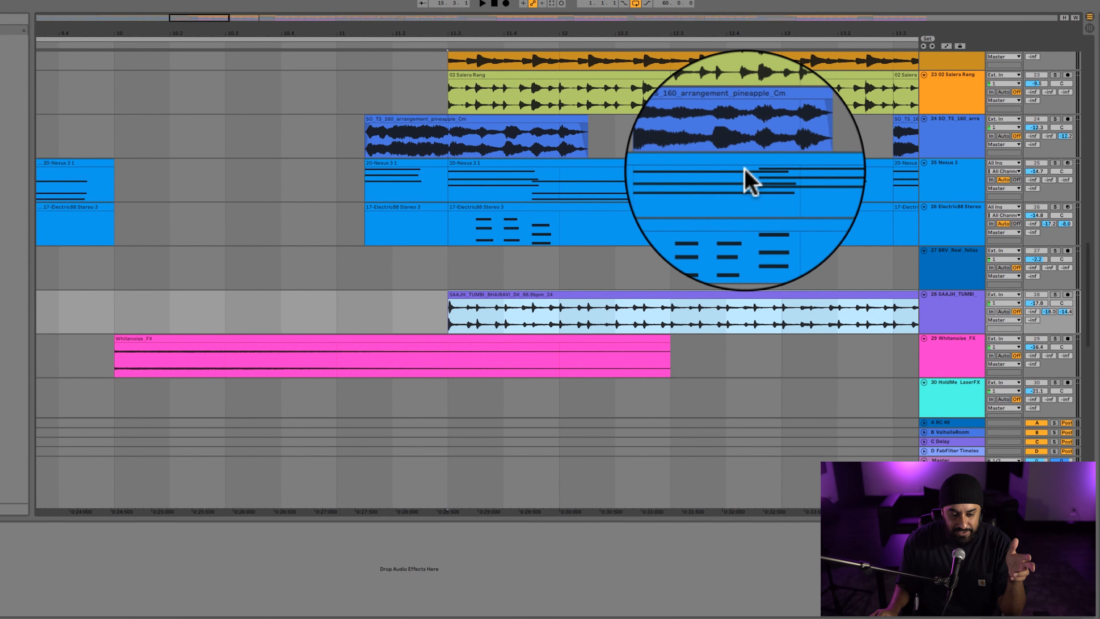
# Solo track 28, SAAJH_TUMBI, and play its loop.
pyautogui.scroll(-3, 740, 173)
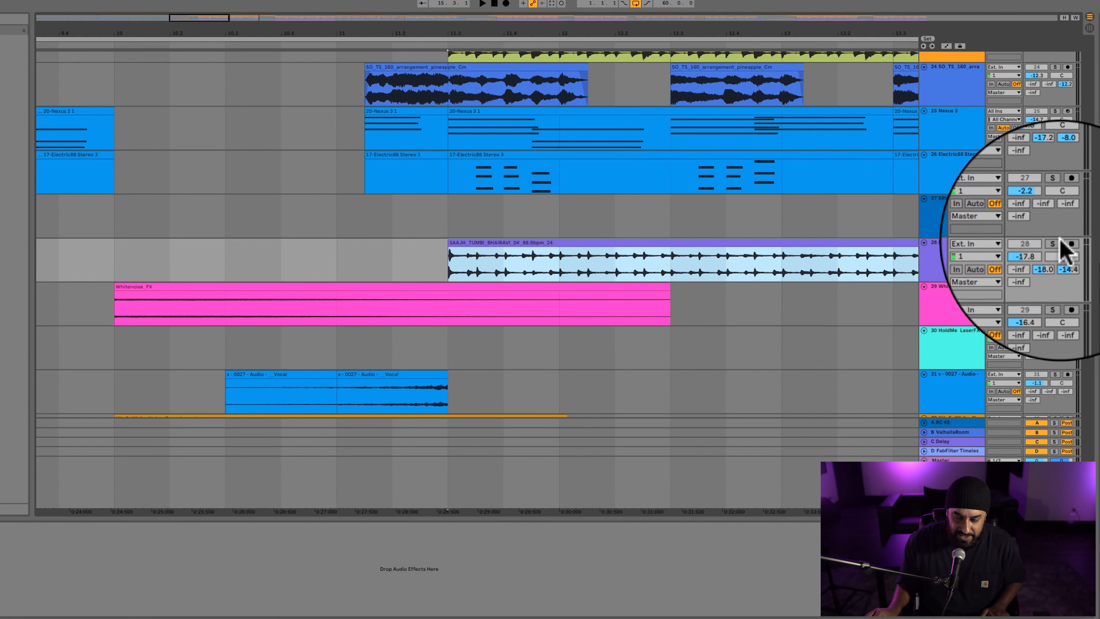
pyautogui.click(1055, 242)
pyautogui.press('space')
pyautogui.hscroll(3, 702, 215)
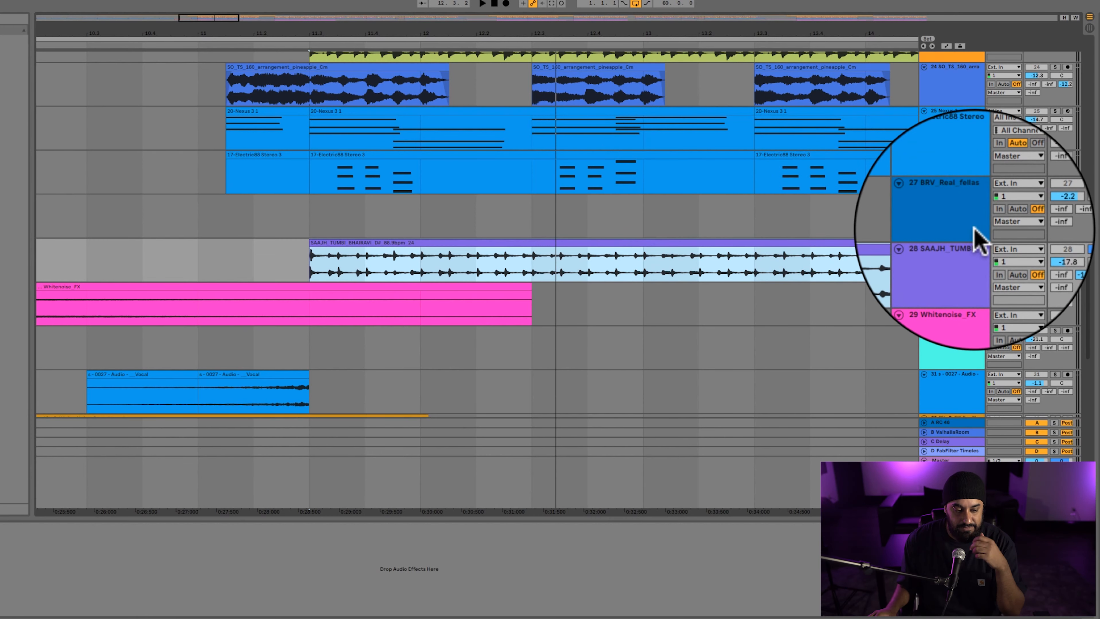
# Set the monitoring of track 33, Nexus 3, to Off, solo the track and play it from its first clip.
pyautogui.scroll(-5, 675, 290)
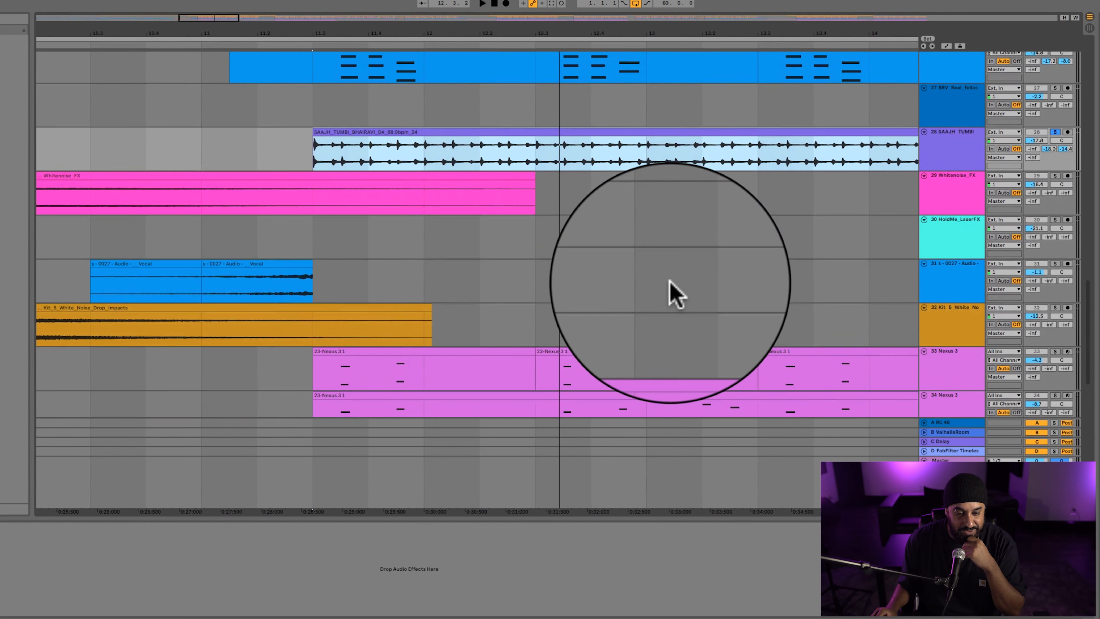
pyautogui.scroll(-4, 685, 280)
pyautogui.click(991, 274)
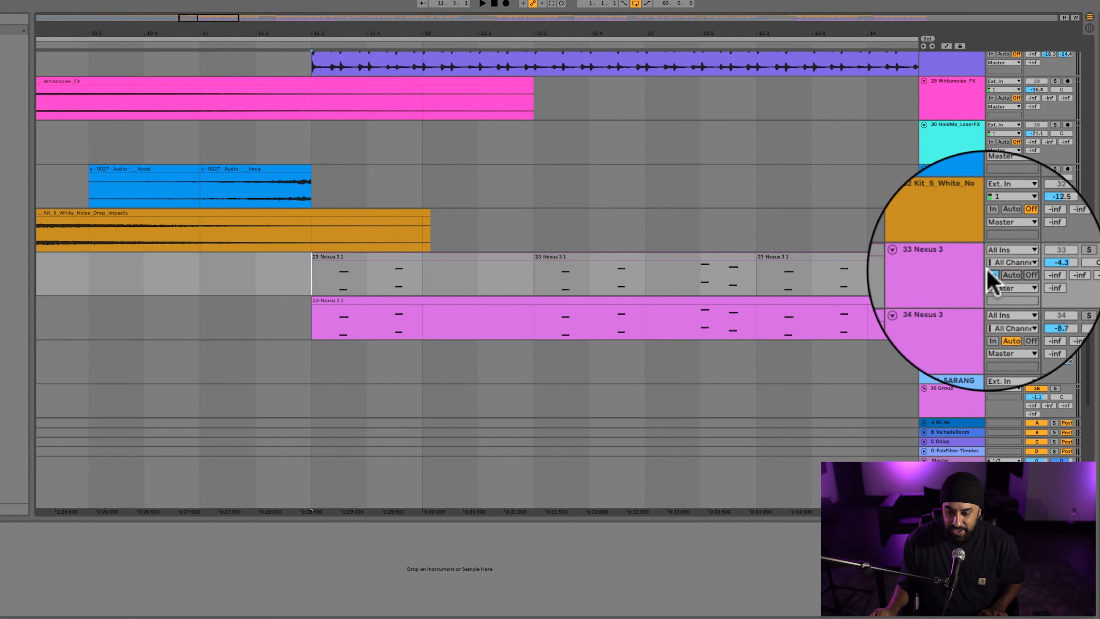
pyautogui.click(1016, 273)
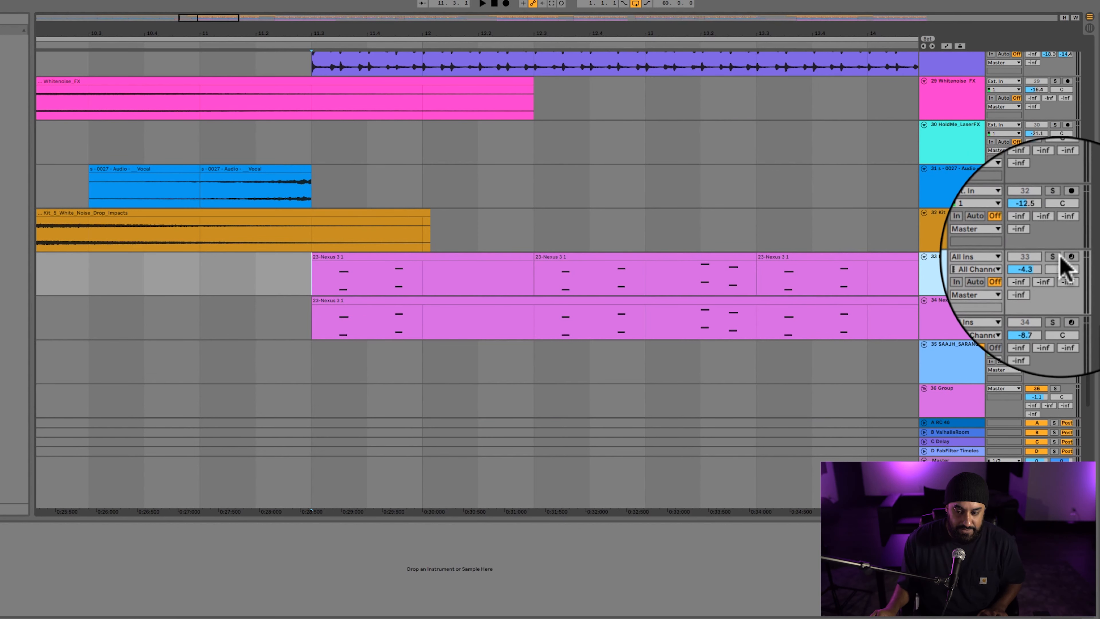
pyautogui.click(1053, 257)
pyautogui.click(417, 257)
pyautogui.press('space')
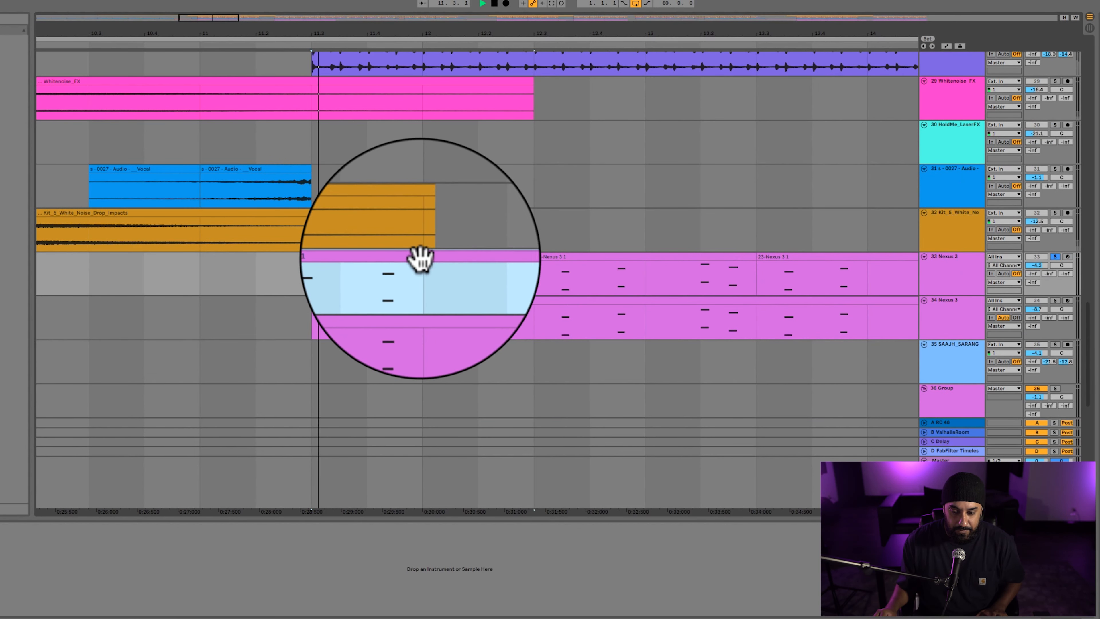
# Solo track 34, the second Nexus 3 part, and play it from the start of its clip.
pyautogui.click(1056, 300)
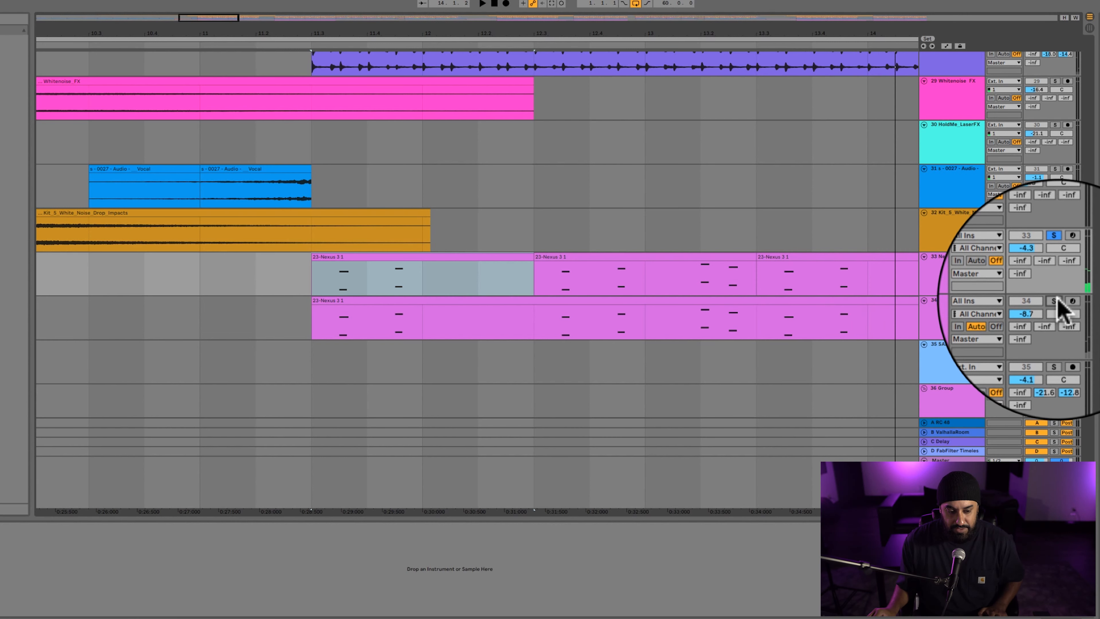
pyautogui.press('space')
pyautogui.click(337, 297)
pyautogui.click(335, 299)
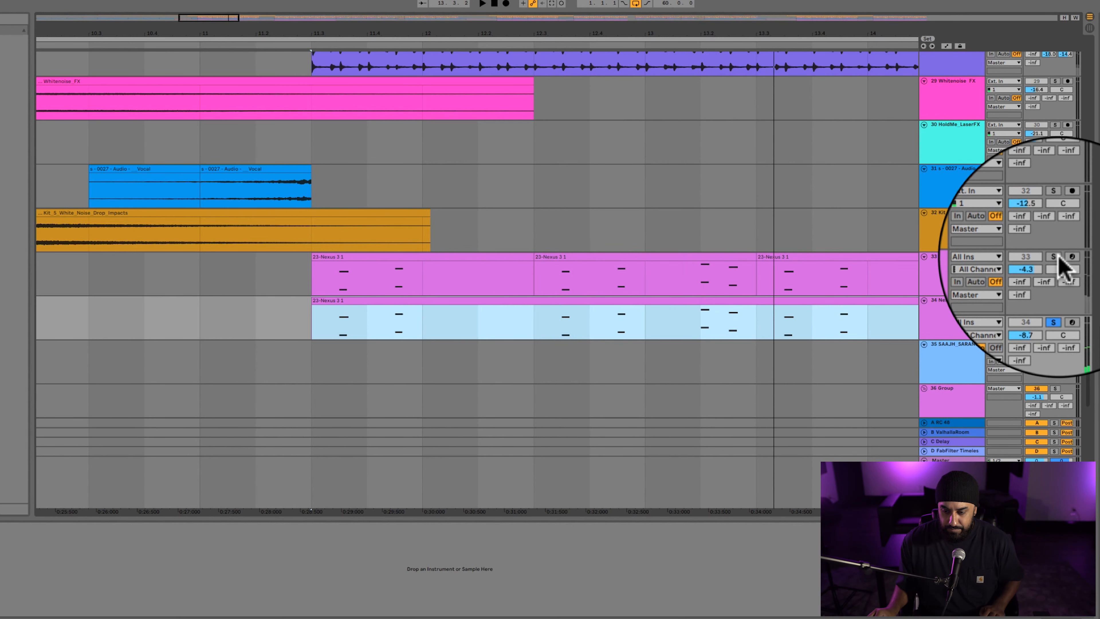
# Solo track 33 along with track 34, play both Nexus parts together, and view track 34's Big Strings preset before closing Nexus 3.
pyautogui.click(1056, 256)
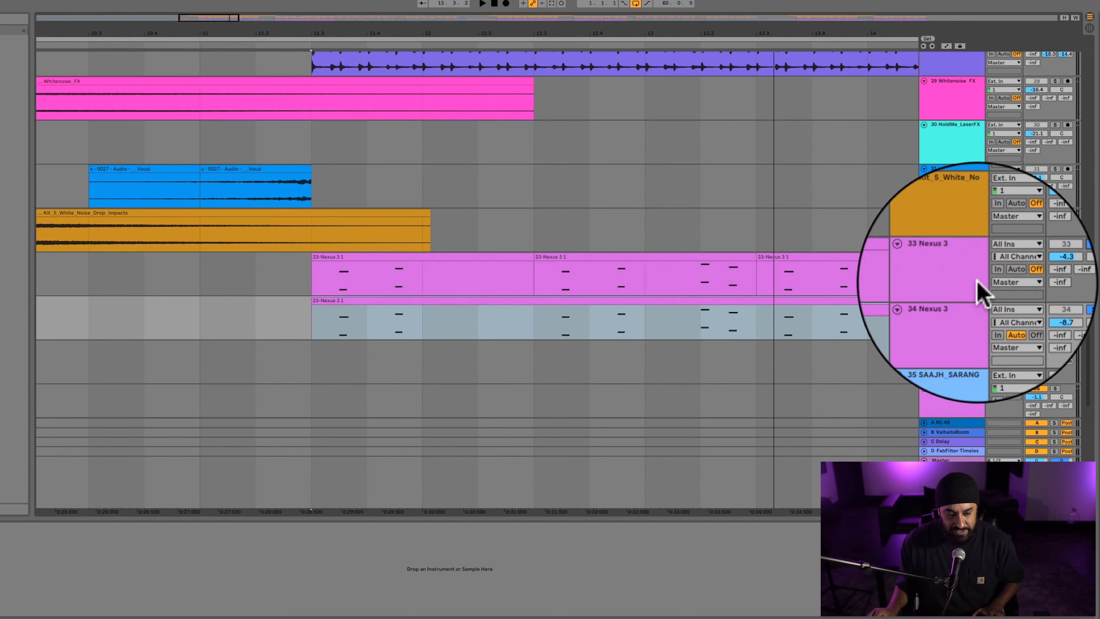
pyautogui.press('space')
pyautogui.scroll(-6, 637, 308)
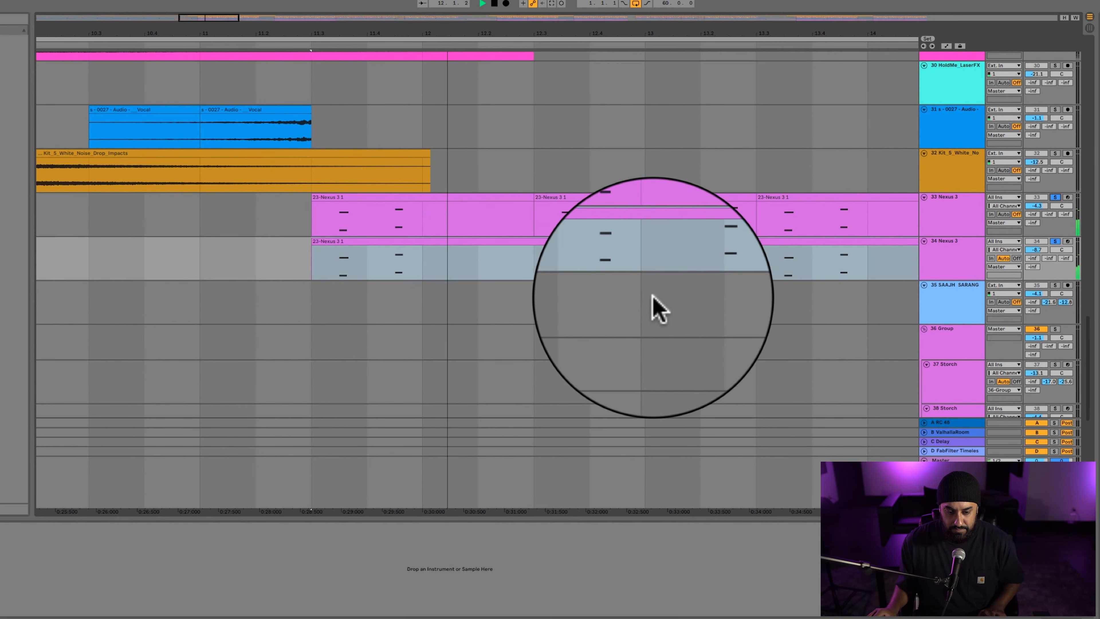
pyautogui.scroll(5, 656, 308)
pyautogui.hscroll(6, 653, 296)
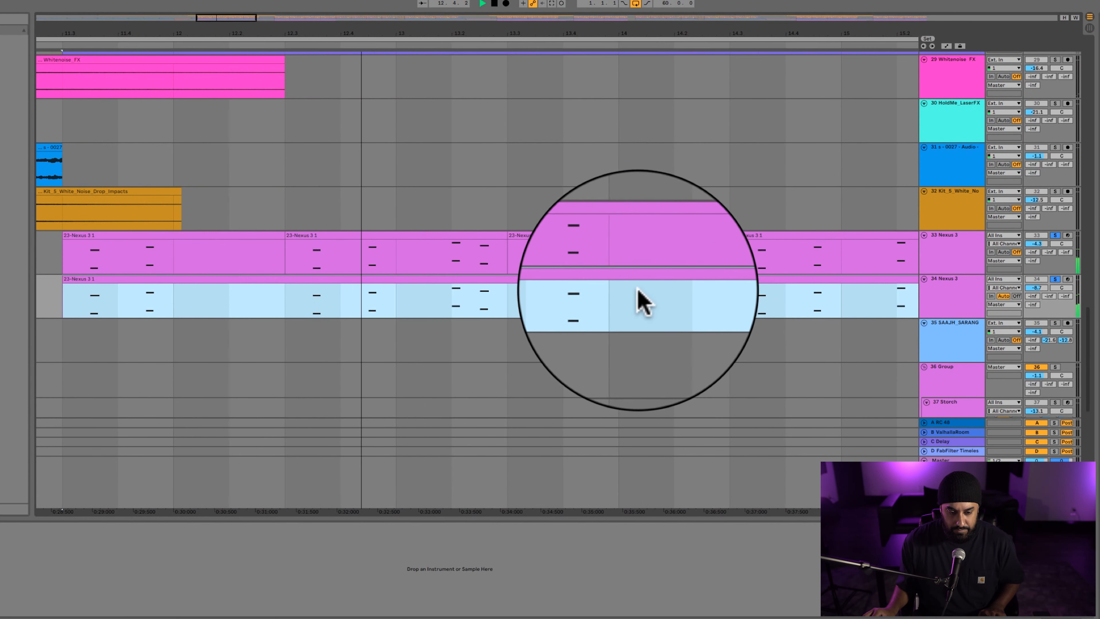
pyautogui.hscroll(-3, 638, 291)
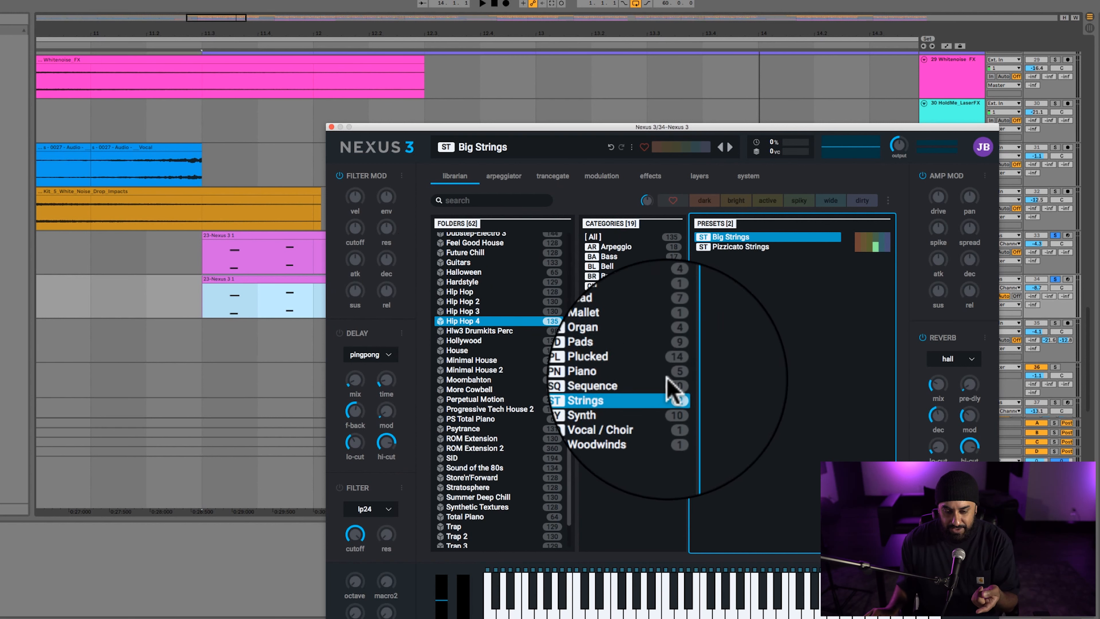
pyautogui.click(331, 124)
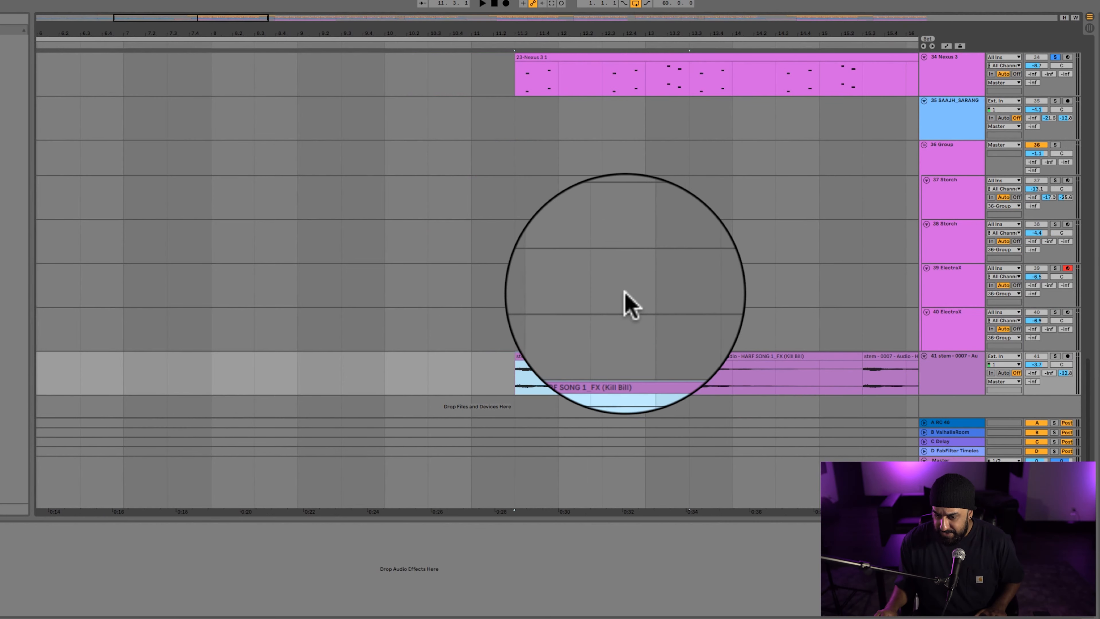
# Open the Storch synth on track 37 in the 36 Group to show its flute preset, moving its window off the group's clips.
pyautogui.hscroll(5, 628, 297)
pyautogui.hscroll(5, 628, 294)
pyautogui.click(654, 179)
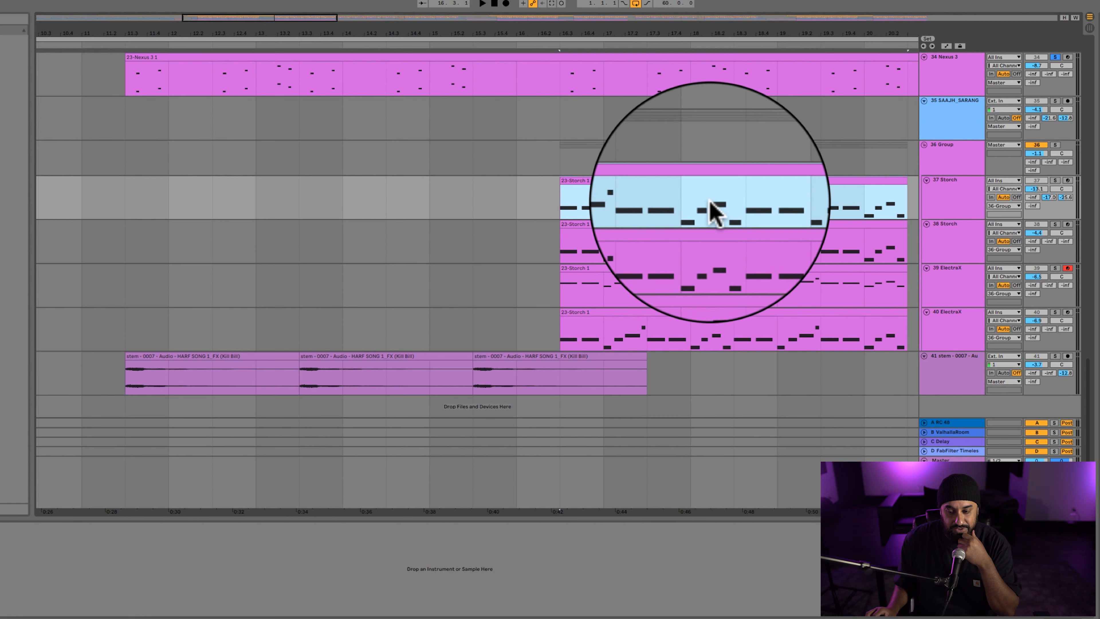
pyautogui.click(940, 161)
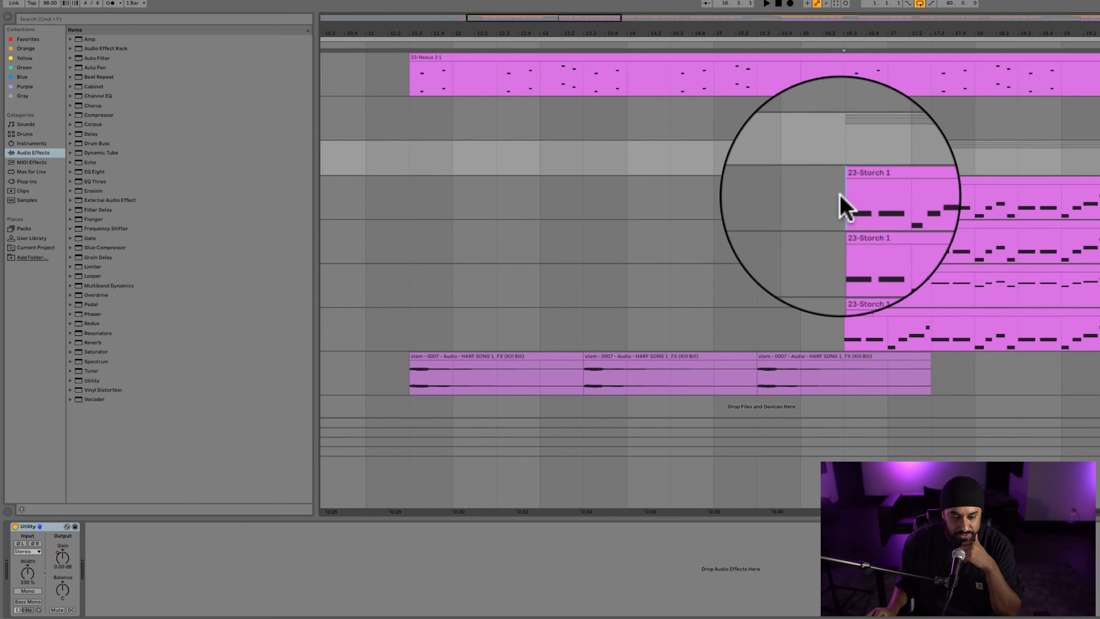
pyautogui.click(563, 208)
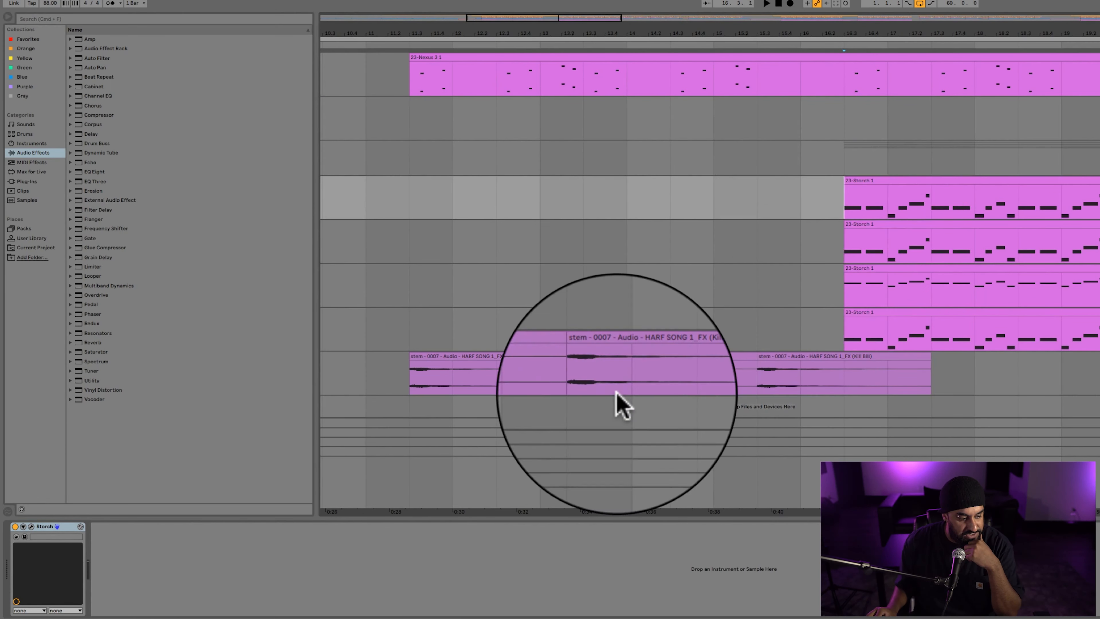
pyautogui.click(31, 526)
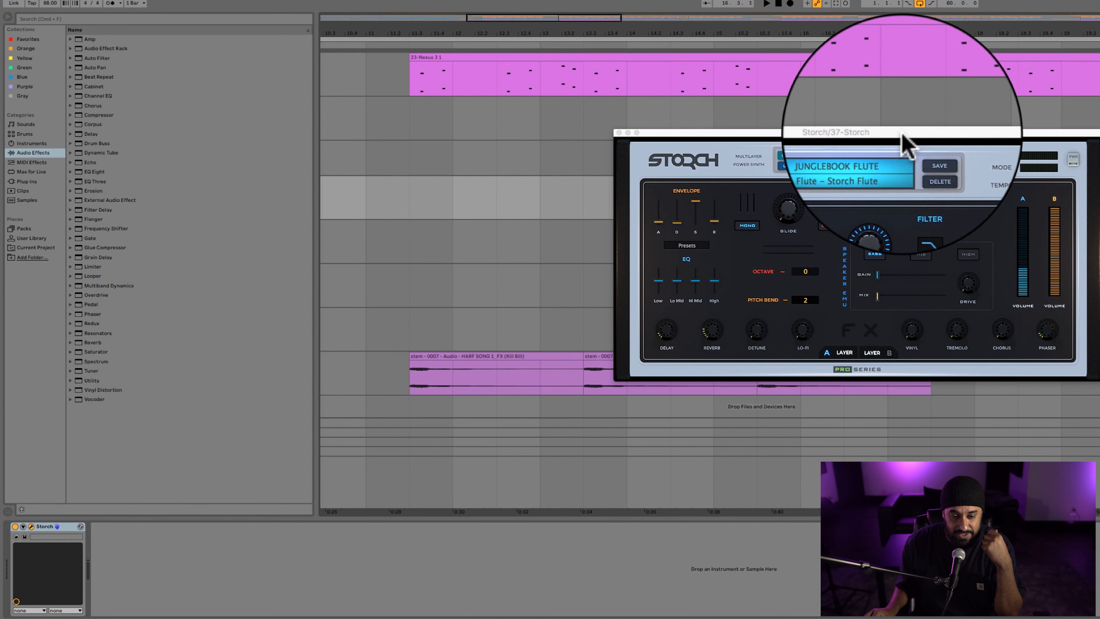
pyautogui.moveTo(903, 135); pyautogui.dragTo(635, 143)
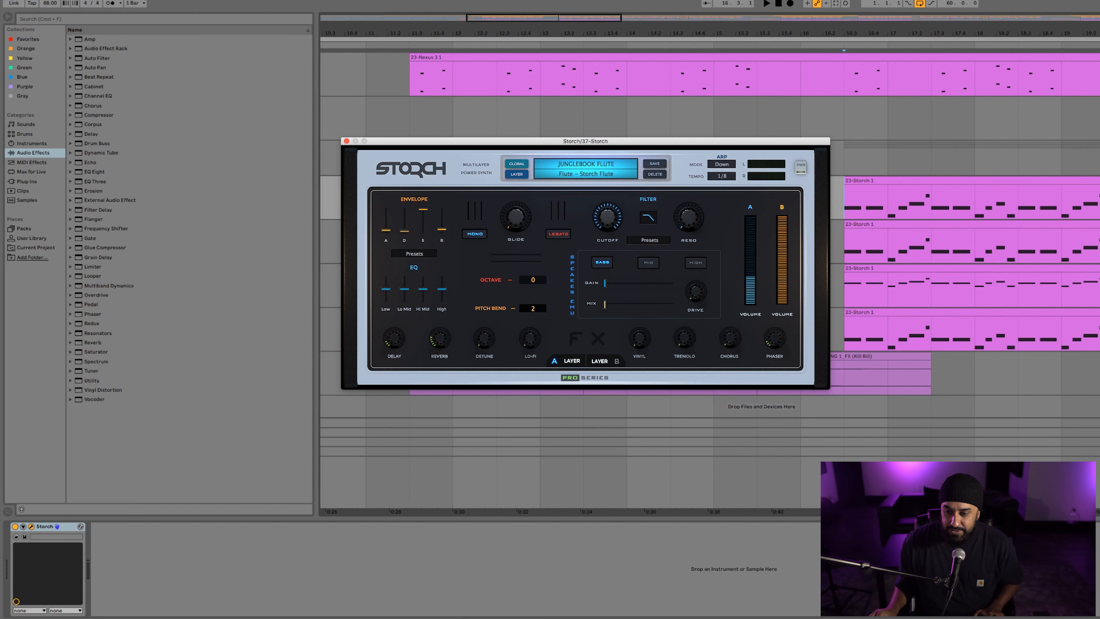
# Open and close the Storch synth on track 38, and open ElectraX on track 39 to show its preset.
pyautogui.click(847, 258)
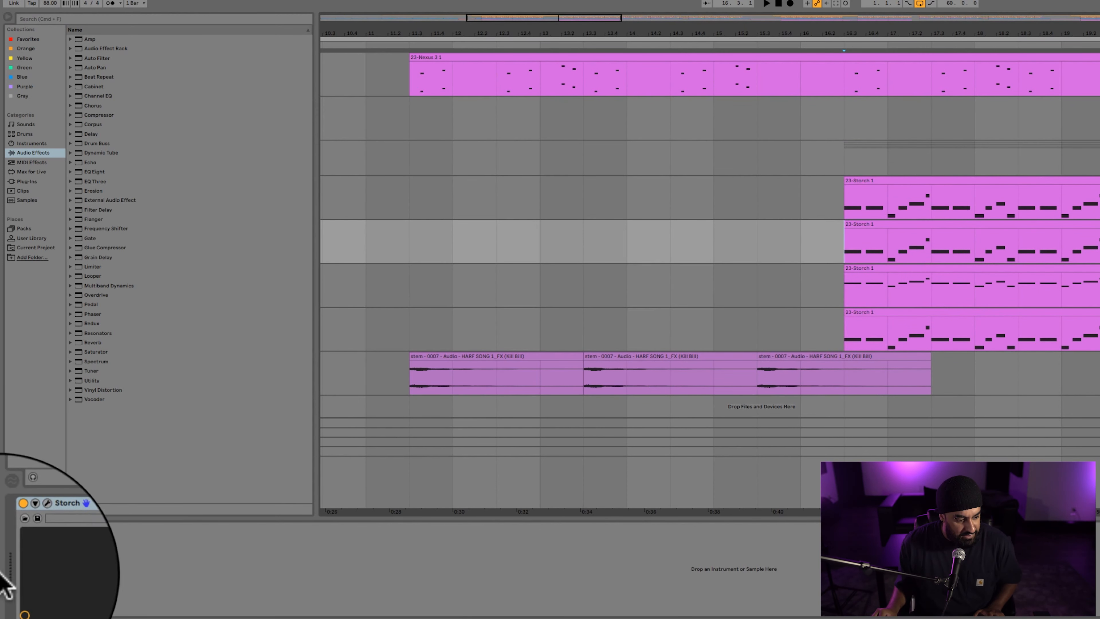
pyautogui.click(31, 527)
pyautogui.click(31, 527)
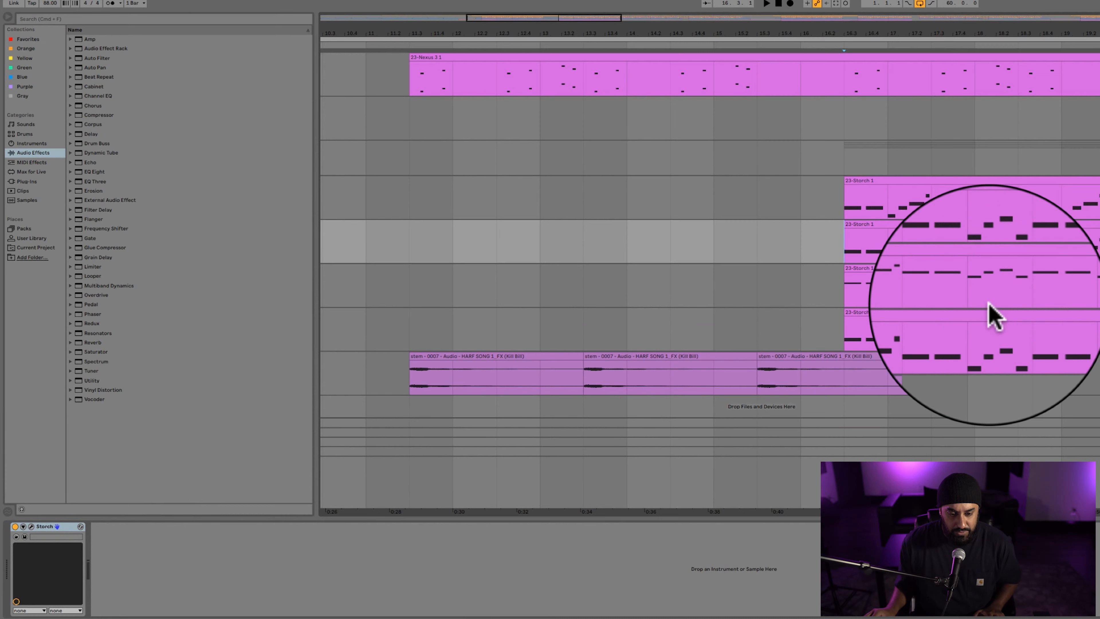
pyautogui.click(849, 292)
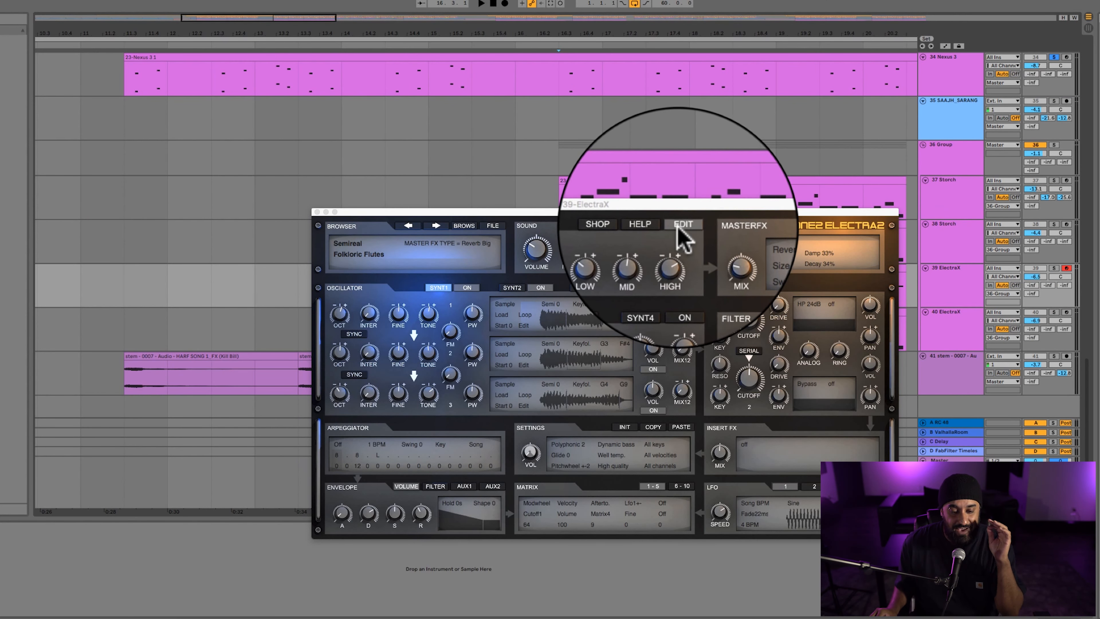
# Move track 39's ElectraX window aside and close it, and open ElectraX on track 40 to view its preset before closing it.
pyautogui.moveTo(678, 228); pyautogui.dragTo(336, 179)
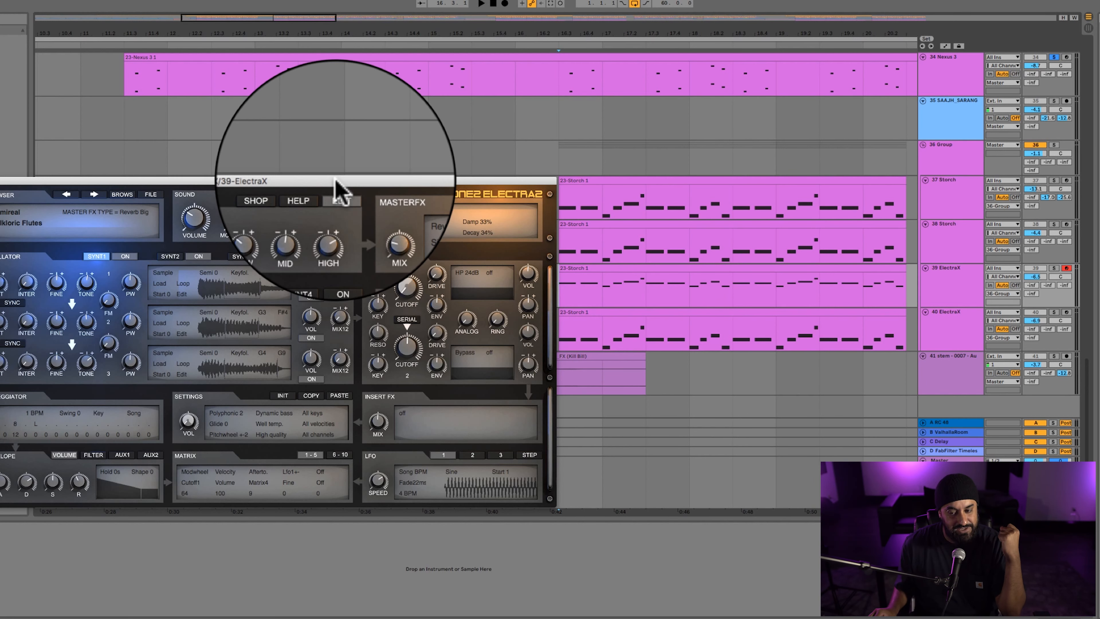
pyautogui.click(1, 180)
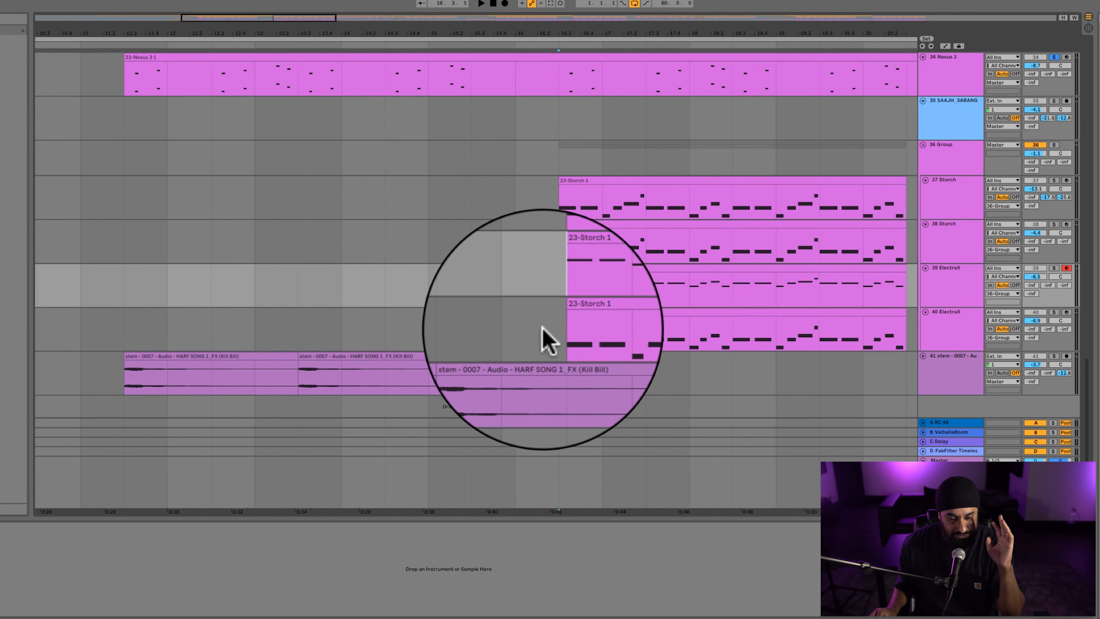
pyautogui.click(551, 331)
pyautogui.click(1, 527)
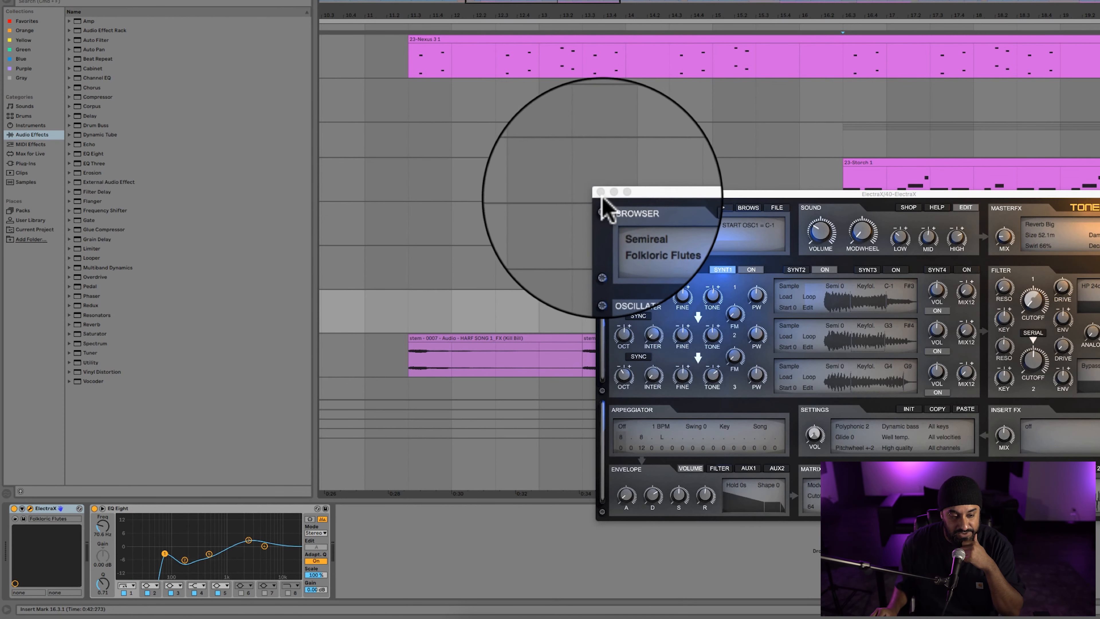
pyautogui.click(601, 195)
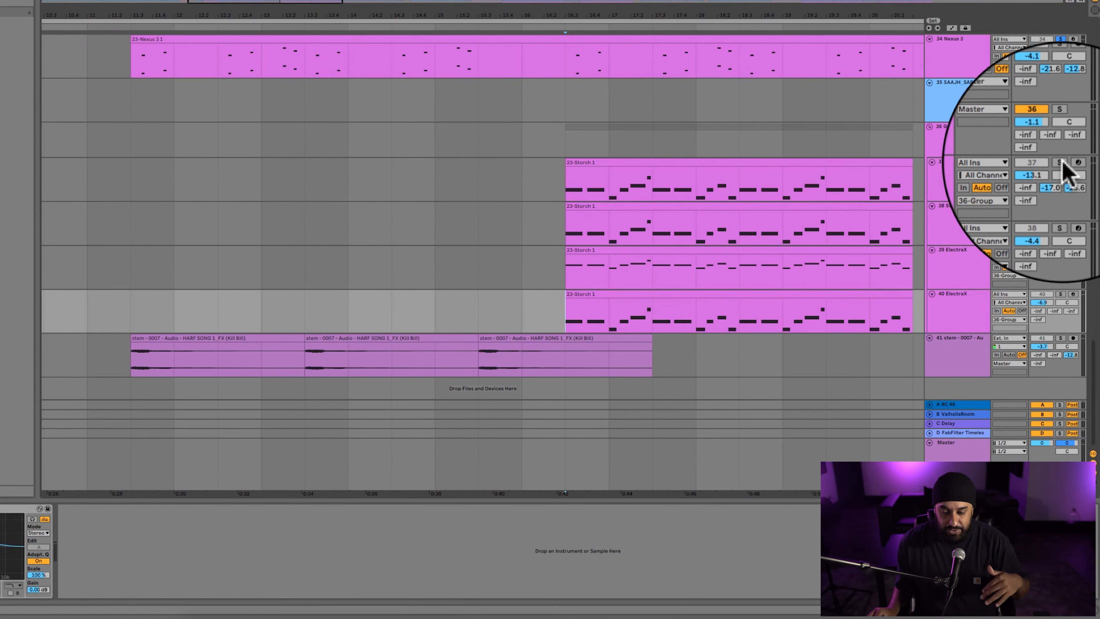
# Solo tracks 37, 38, 39 and 40 of the 36 Group one after another while playing their flute parts, and clear the solo.
pyautogui.click(1060, 163)
pyautogui.press('space')
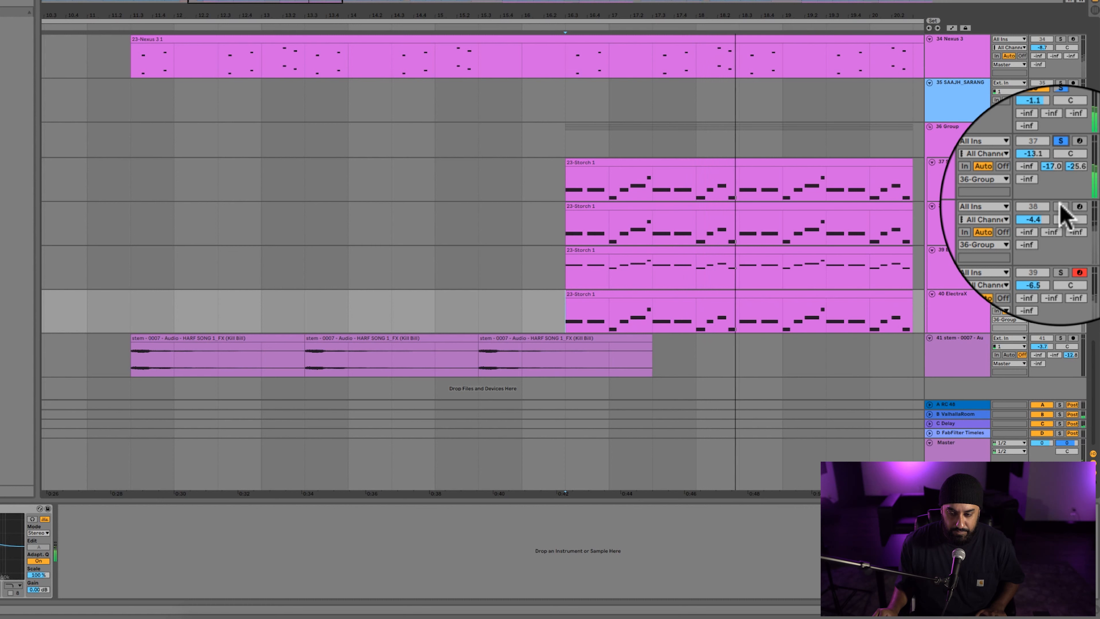
pyautogui.press('space')
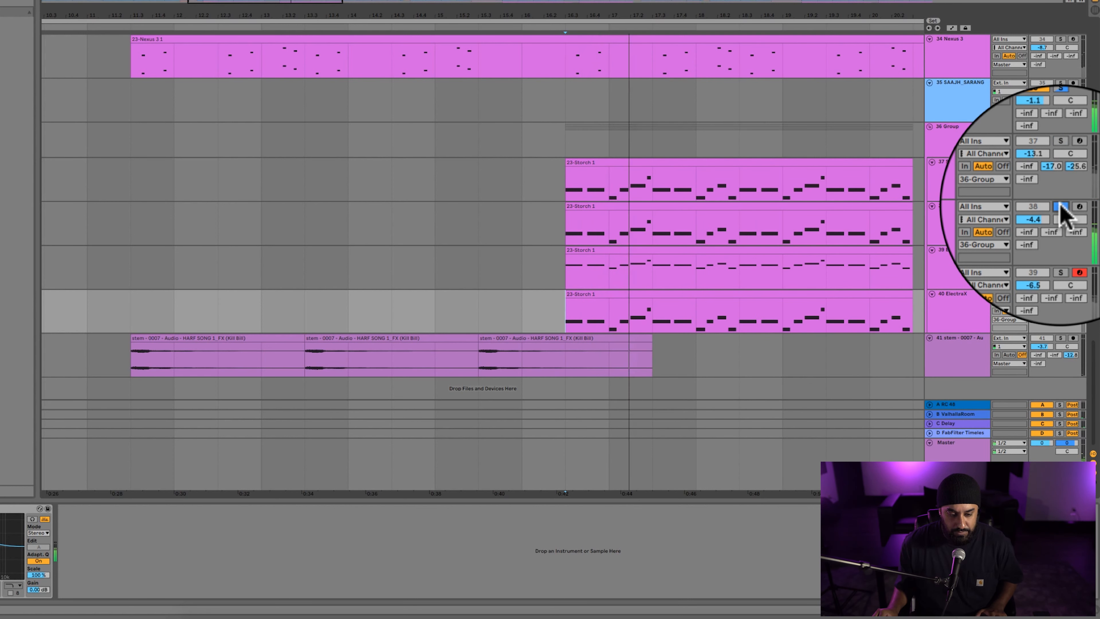
pyautogui.click(965, 146)
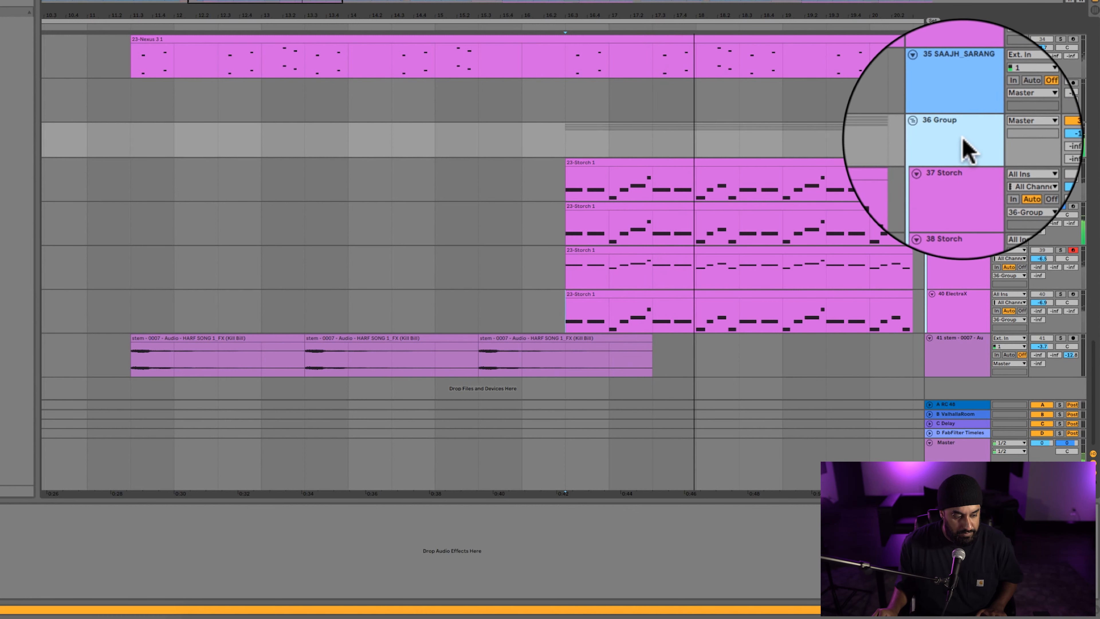
pyautogui.click(970, 253)
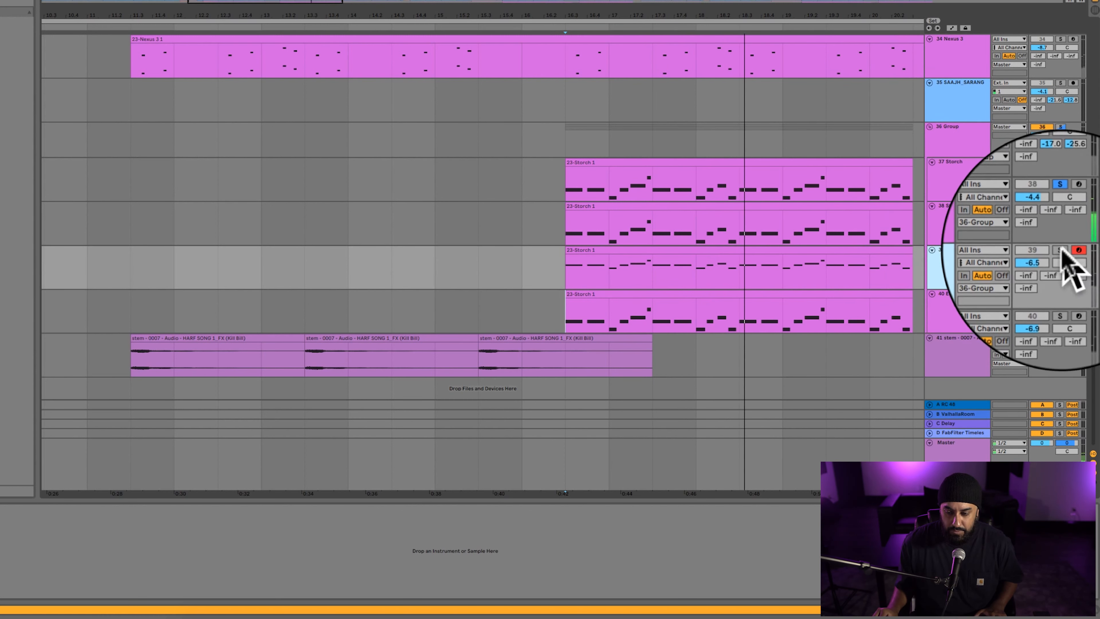
pyautogui.click(1061, 251)
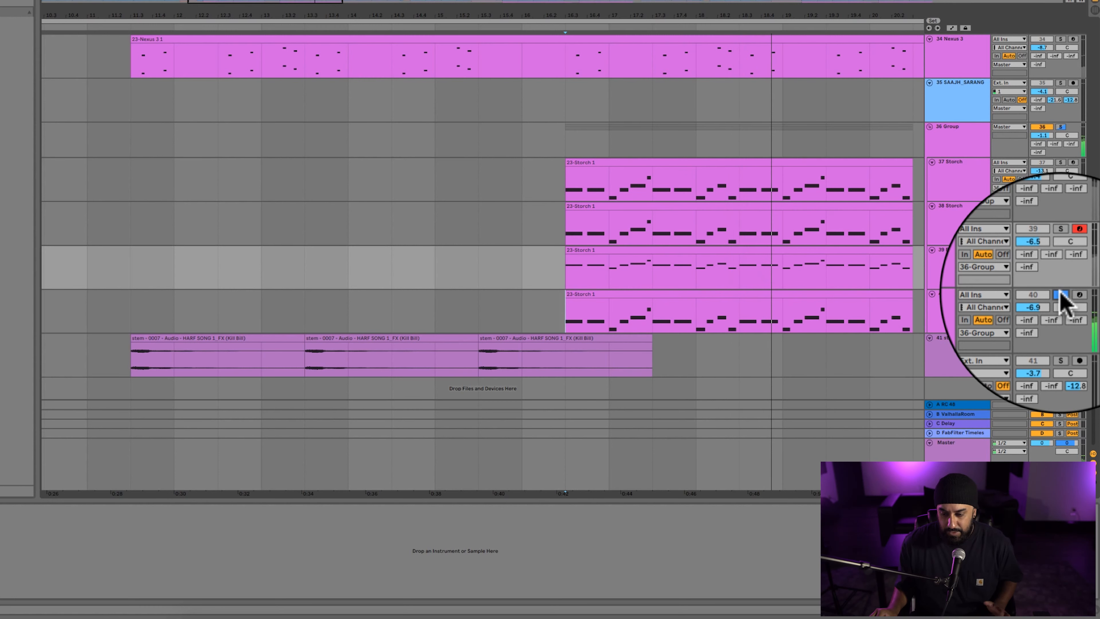
pyautogui.click(537, 138)
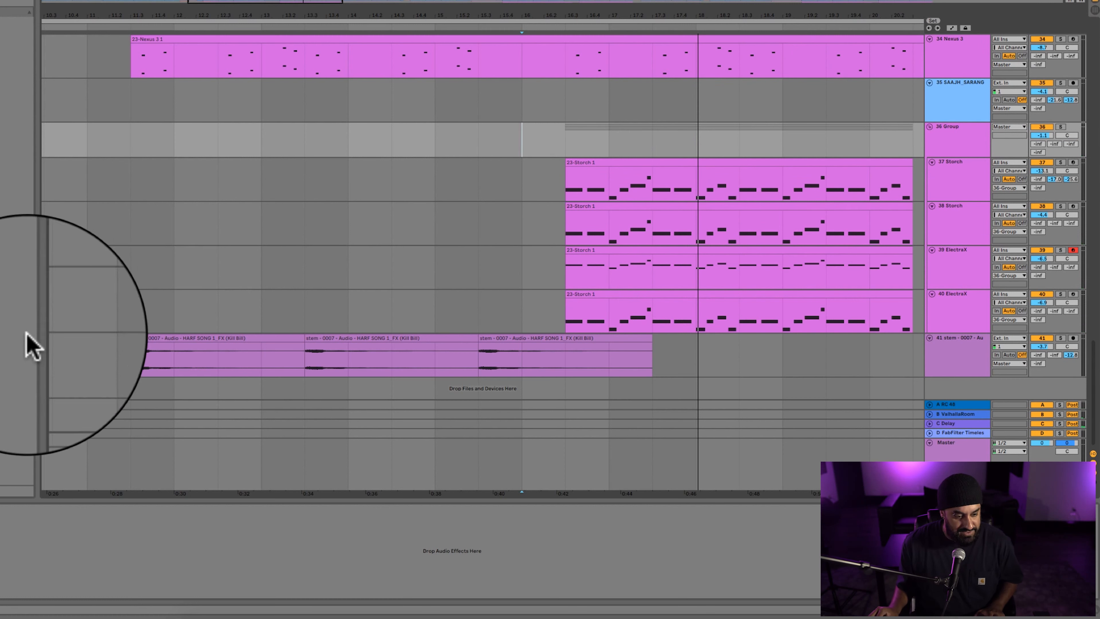
# Solo track 41 and play the Kill Bill effect stem from the start of its first clip, clearing the solo at the end.
pyautogui.click(124, 345)
pyautogui.click(1062, 339)
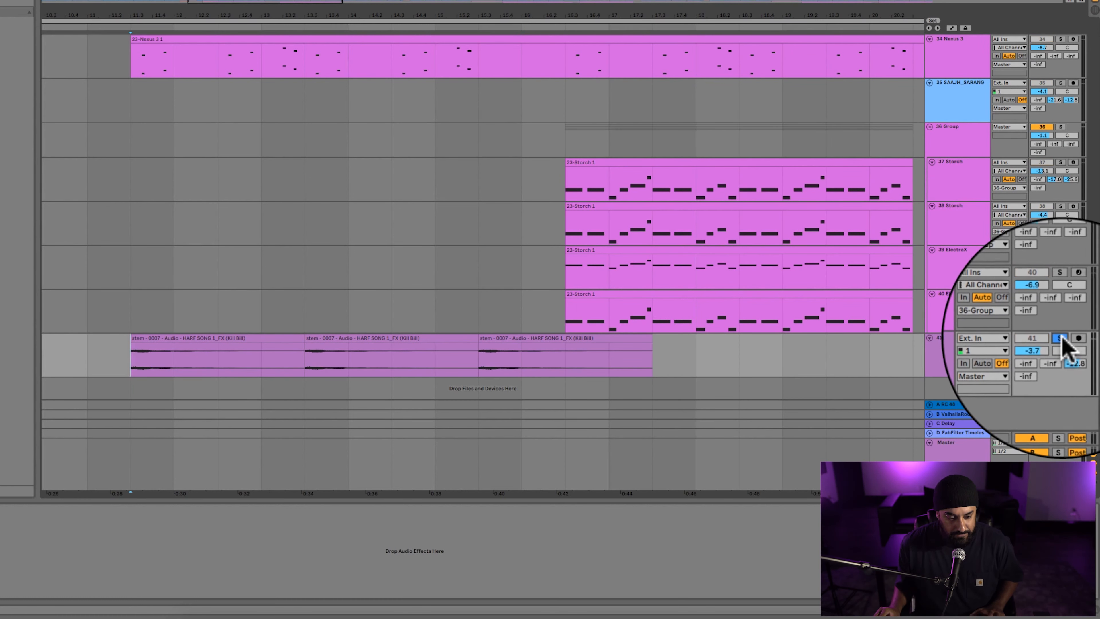
pyautogui.press('space')
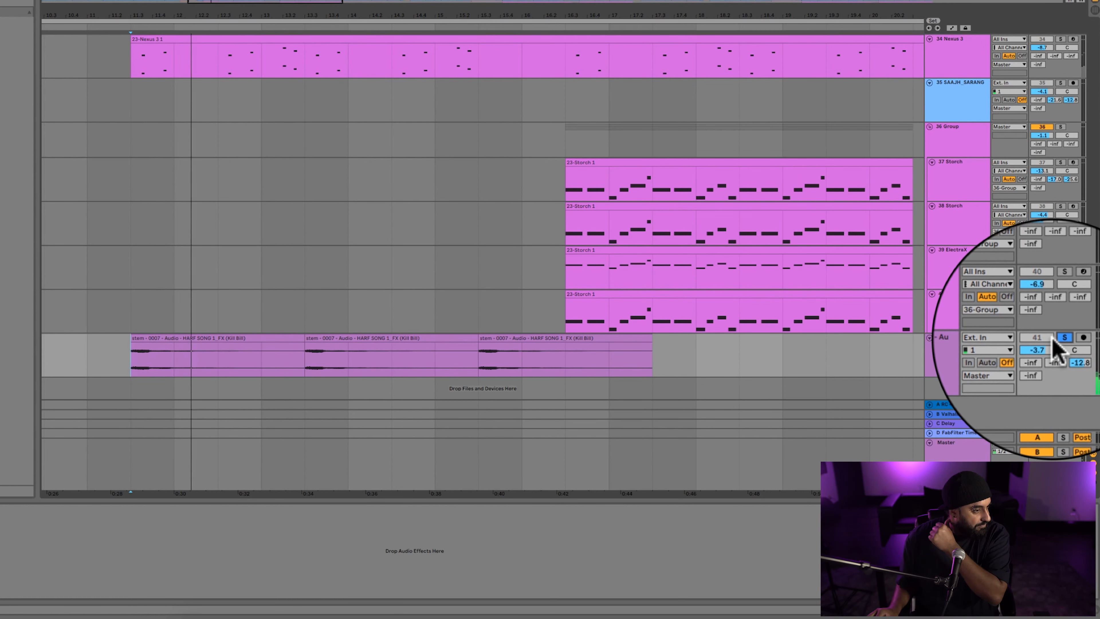
pyautogui.click(1059, 338)
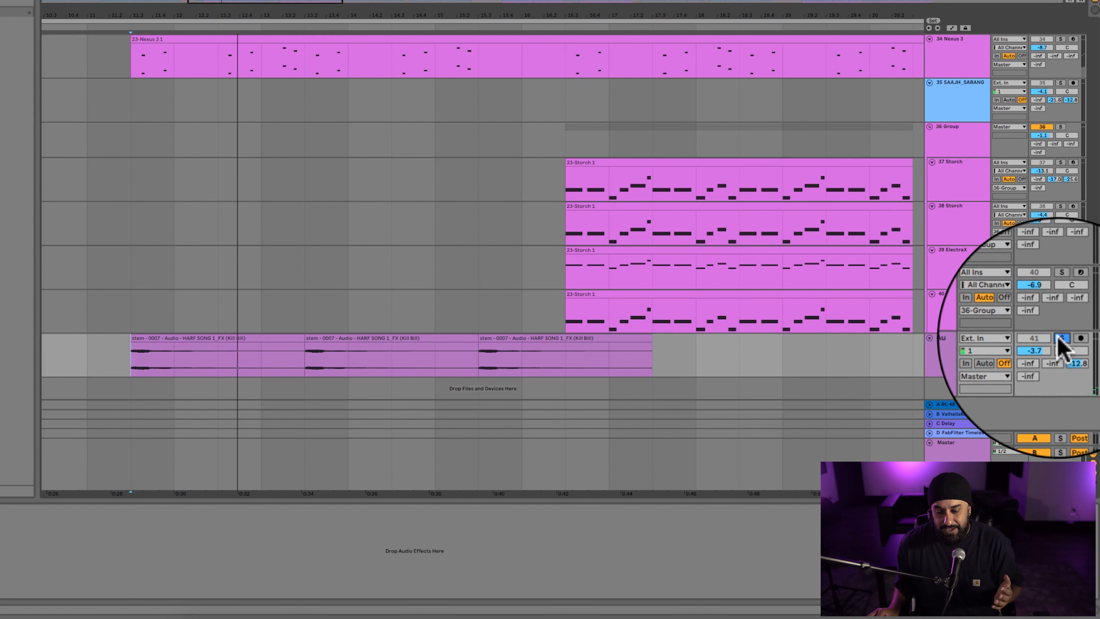
pyautogui.click(165, 361)
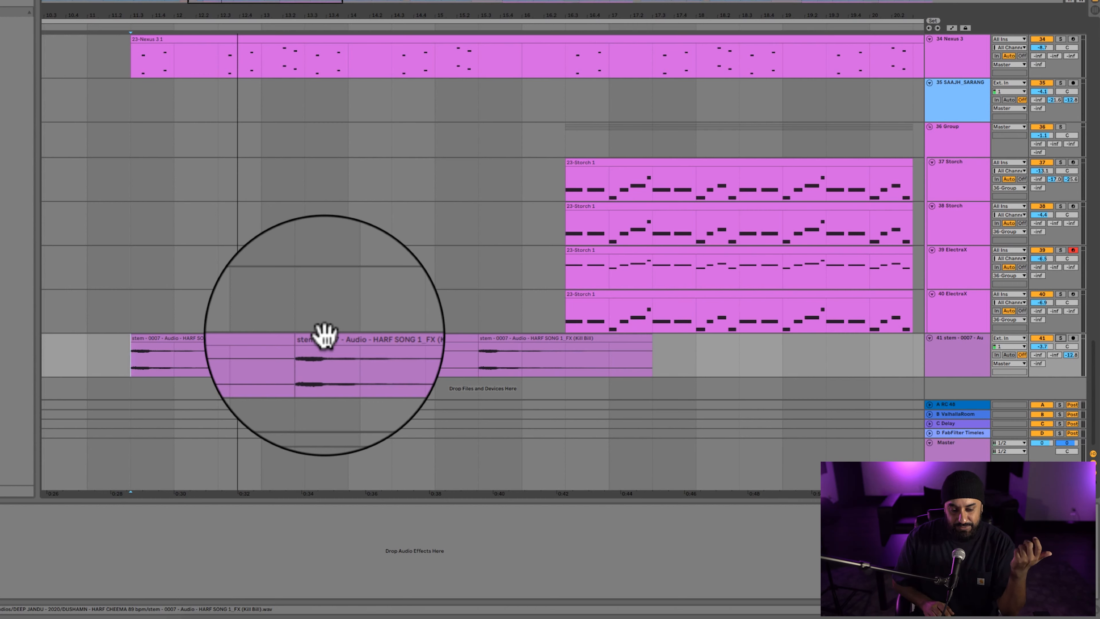
# Locate the transition effects on tracks 29 to 32 before bar 31 and select that range of clips.
pyautogui.click(358, 307)
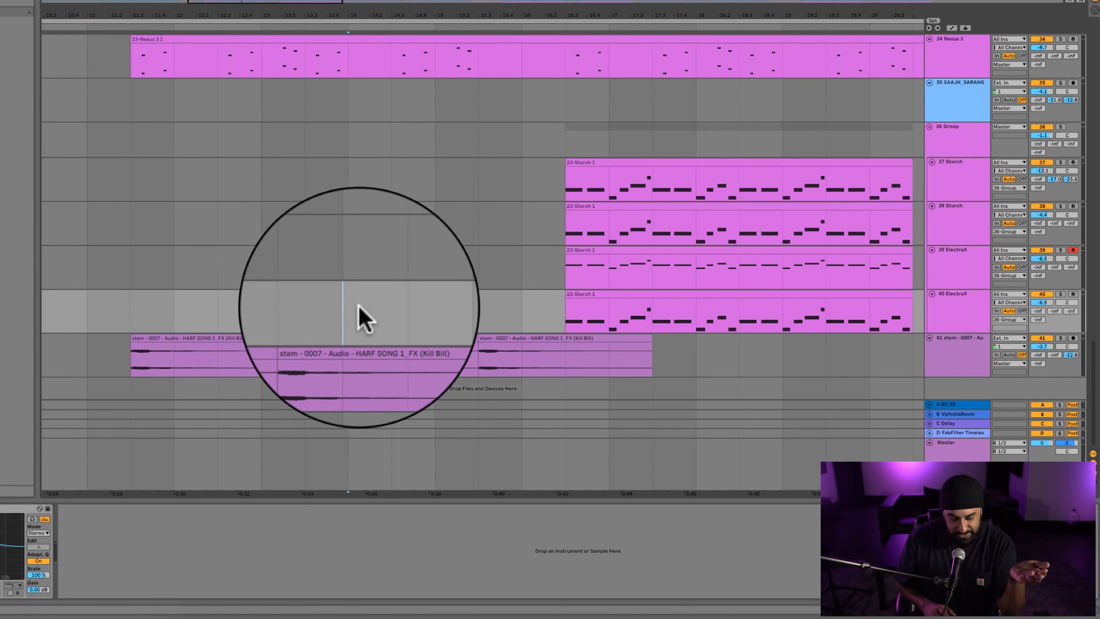
pyautogui.press('-')
pyautogui.press('-')
pyautogui.press('-')
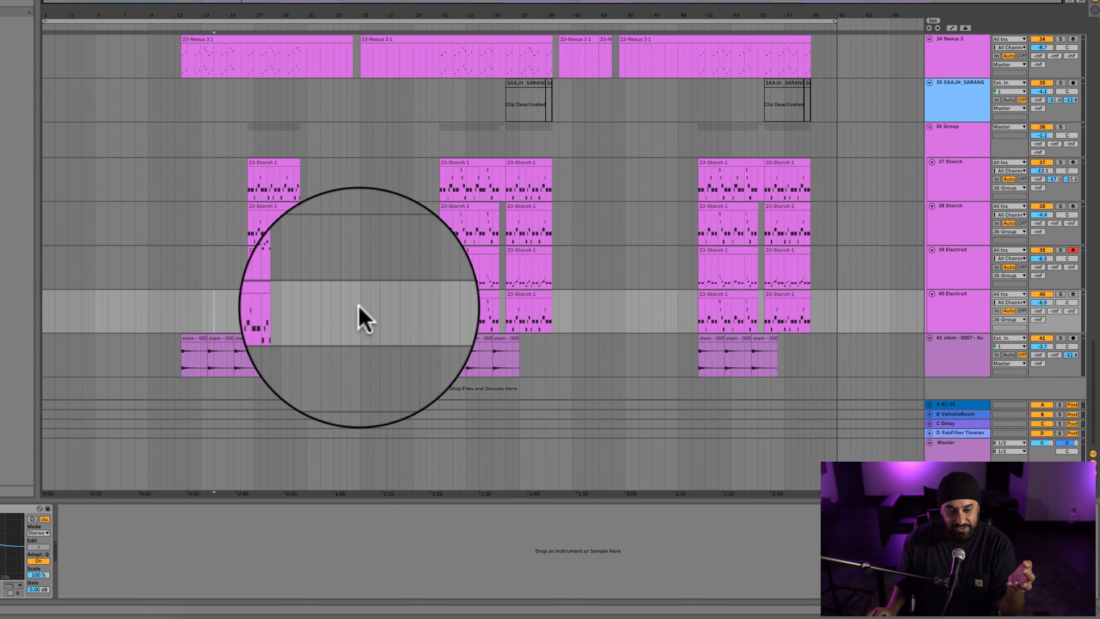
pyautogui.scroll(3, 359, 307)
pyautogui.click(398, 202)
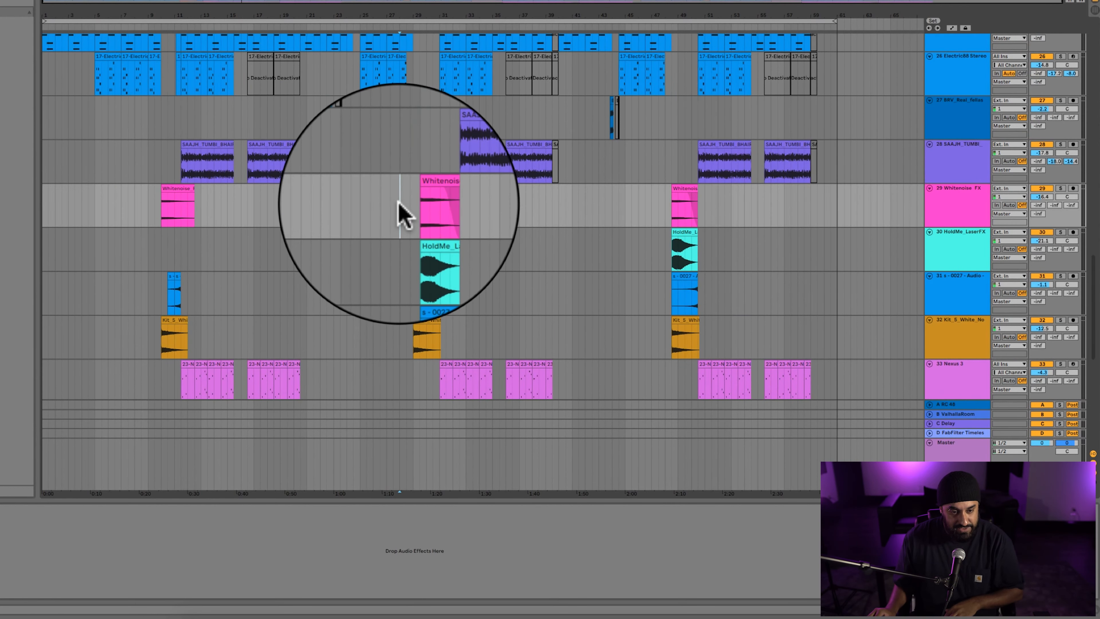
pyautogui.press('+')
pyautogui.press('+')
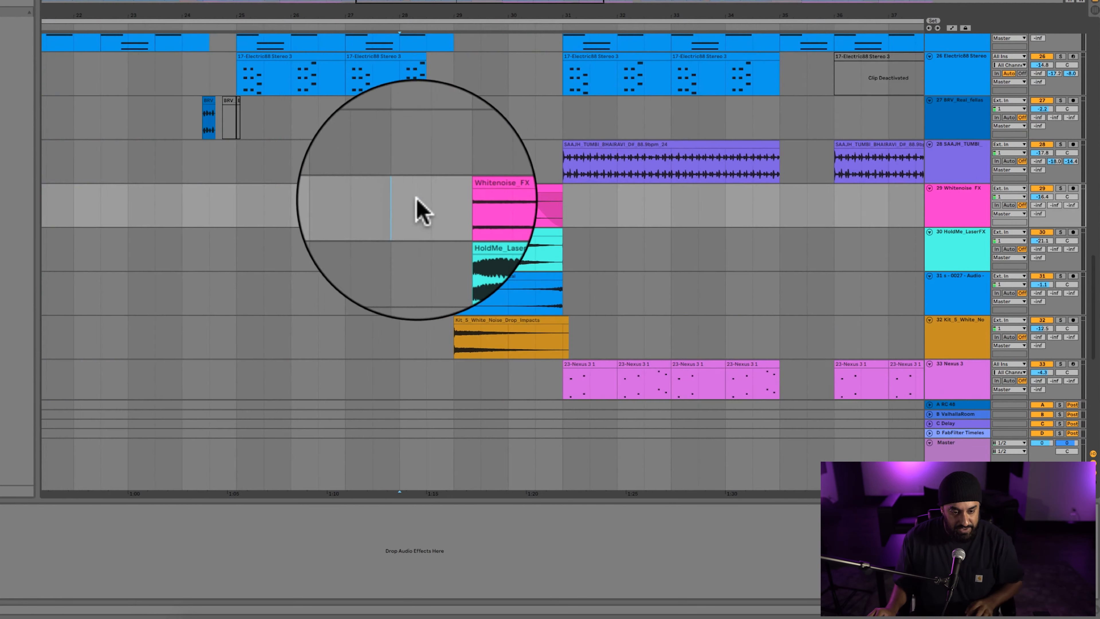
pyautogui.moveTo(450, 197)
pyautogui.mouseDown()
pyautogui.moveTo(562, 347)
pyautogui.moveTo(604, 333)
pyautogui.mouseUp()
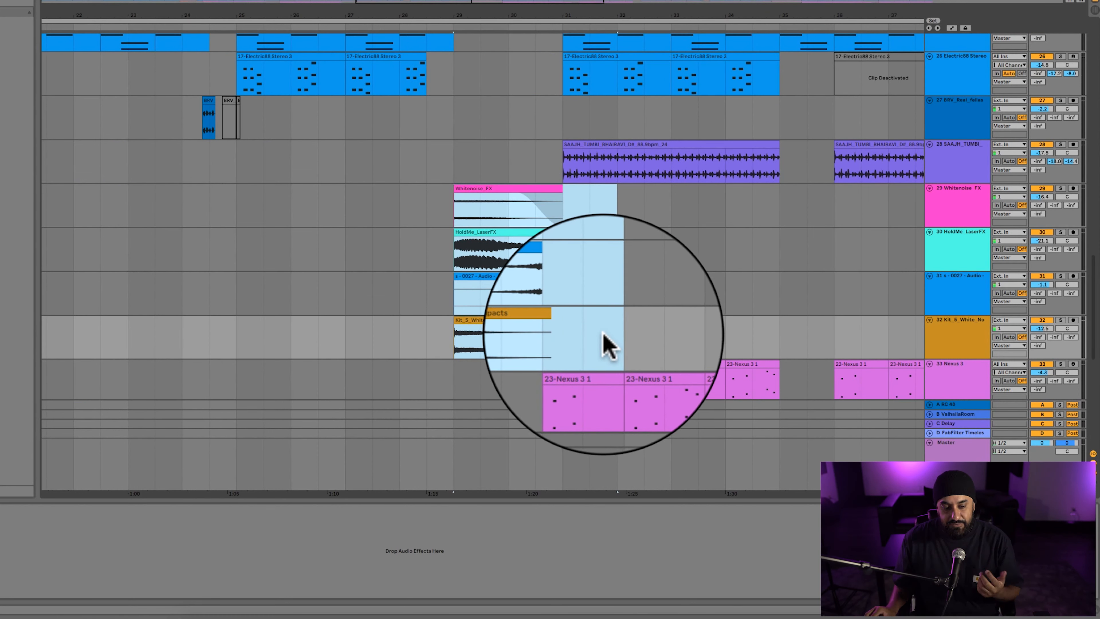
# Solo track 29, Whitenoise_FX, and play it from the start of its clip at bar 29.
pyautogui.click(453, 220)
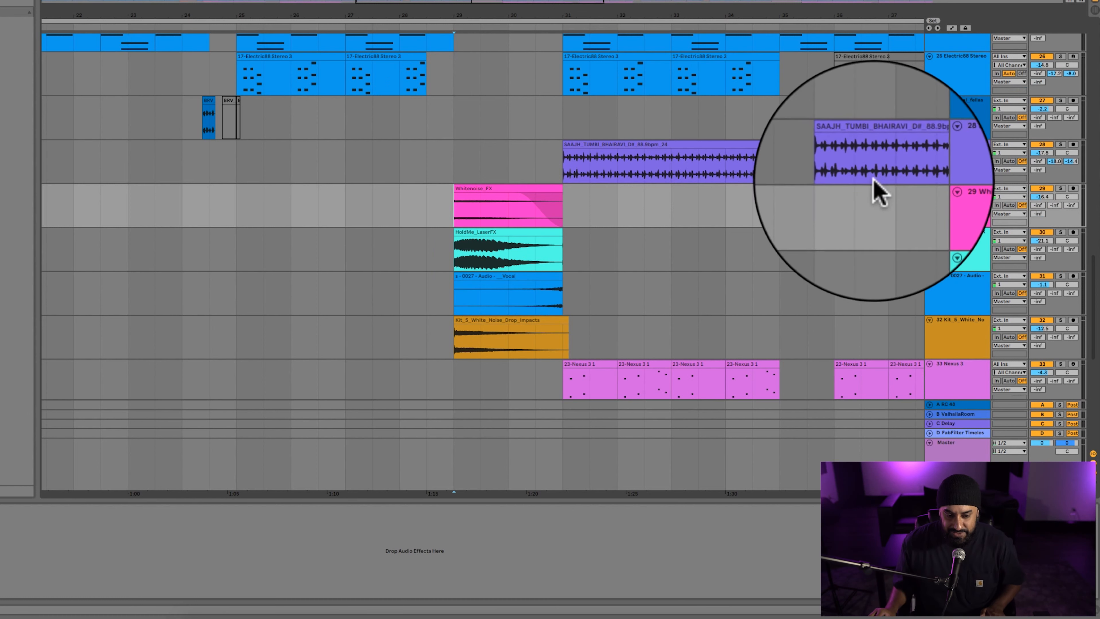
pyautogui.click(1059, 189)
pyautogui.press('space')
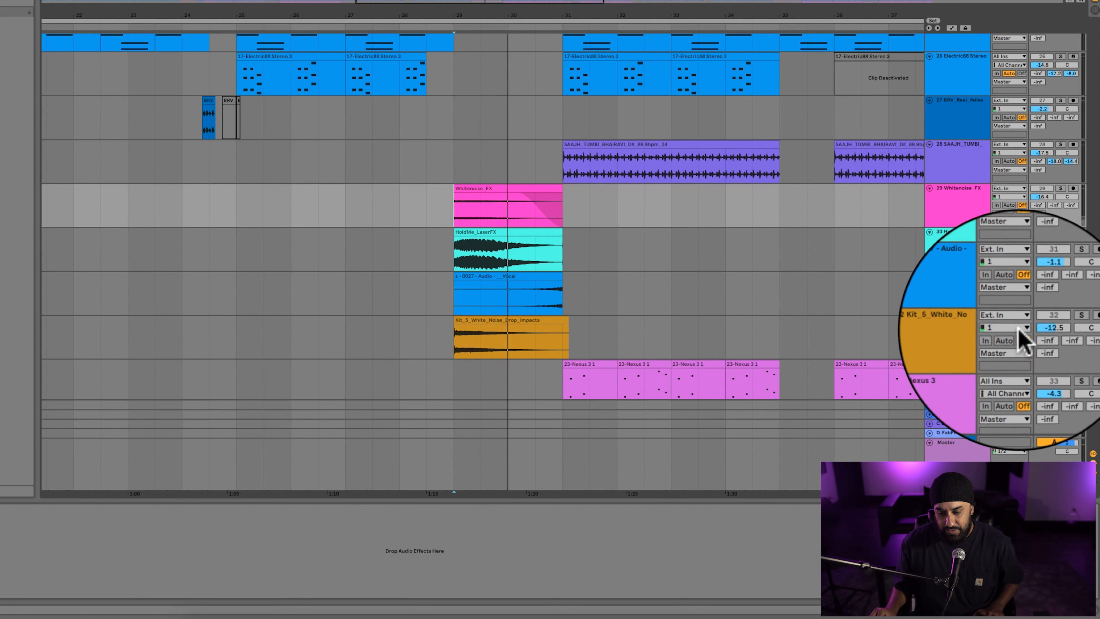
# Move the Kit_5_White_Noise track directly above the 0027 vocal audio track and solo the Whitenoise_FX track again.
pyautogui.moveTo(965, 341); pyautogui.dragTo(964, 273)
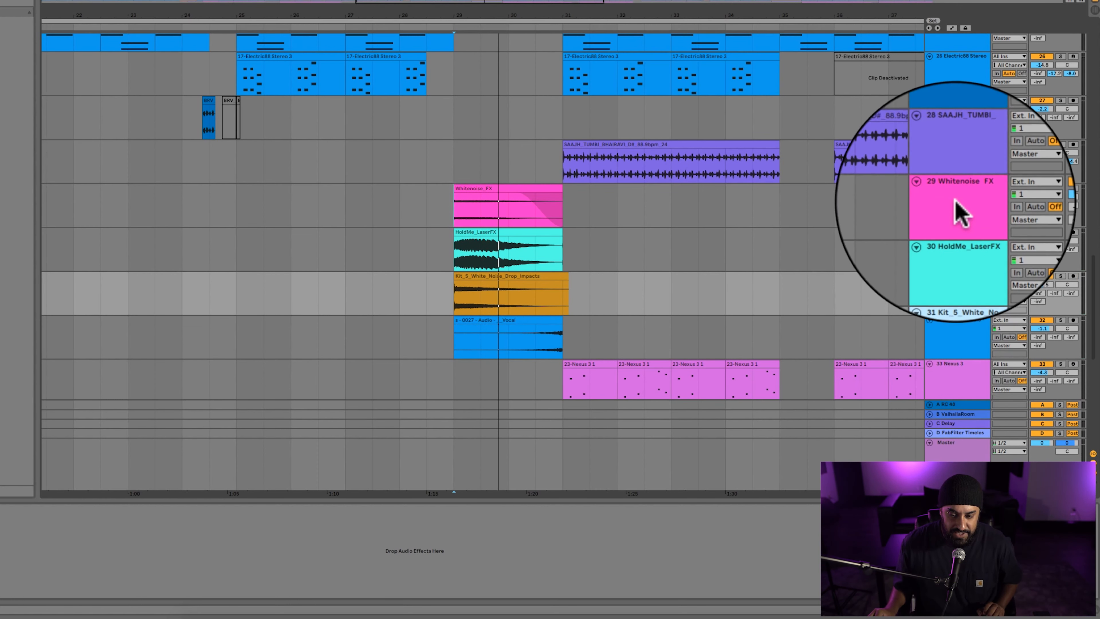
pyautogui.keyDown('shift'); pyautogui.click(929, 208); pyautogui.keyUp('shift')
pyautogui.click(1060, 188)
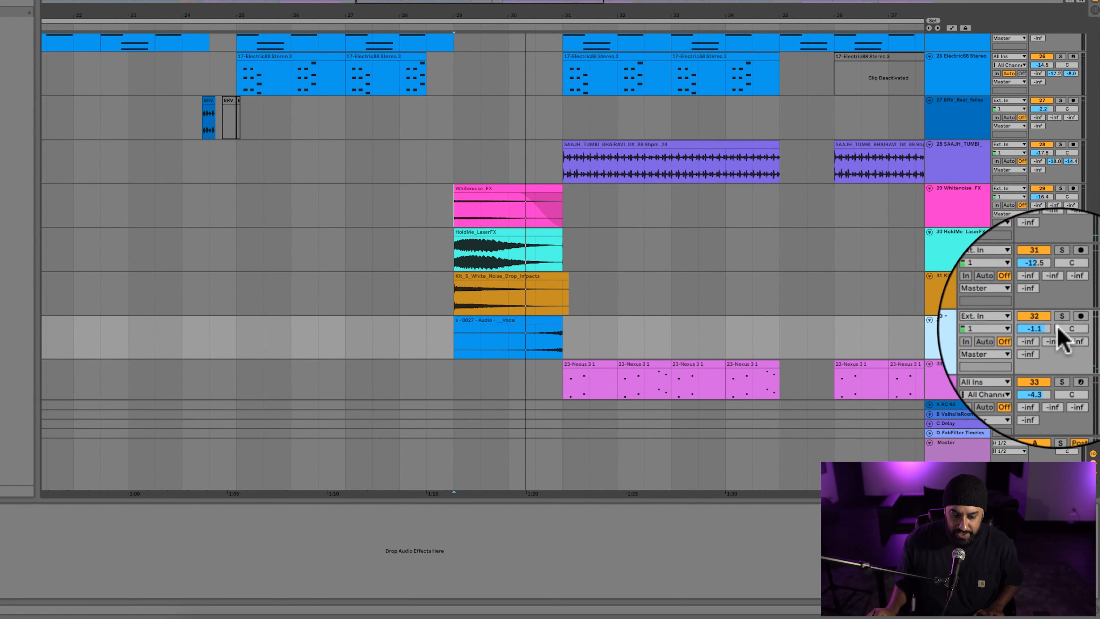
# Solo track 32, the 0027 vocal effect, play it from the middle of its clip, and clear the solo.
pyautogui.click(1061, 319)
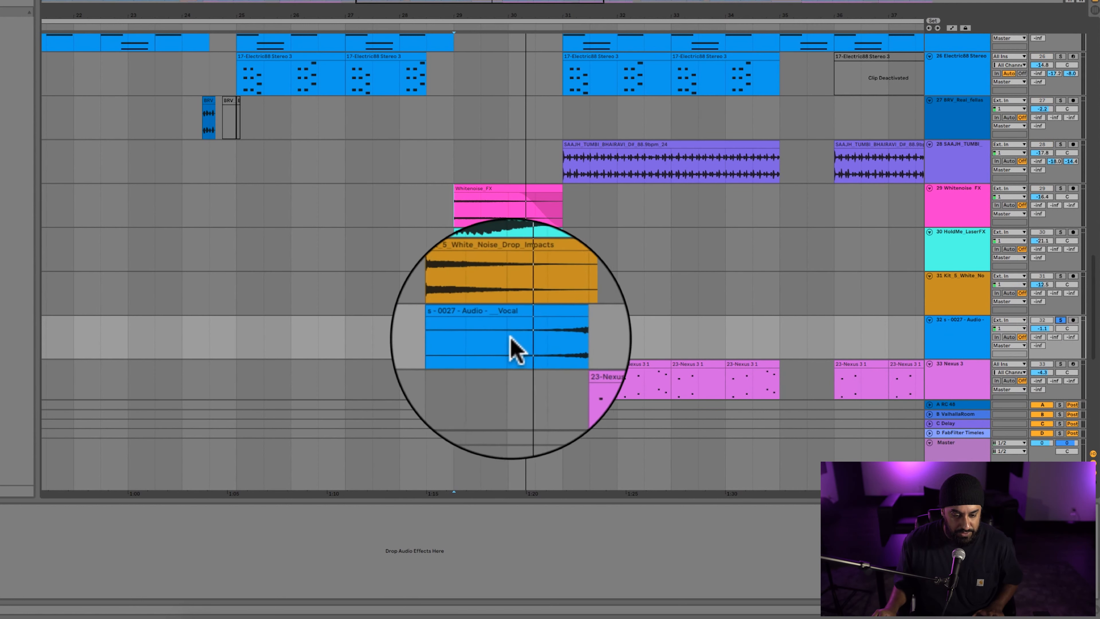
pyautogui.press('space')
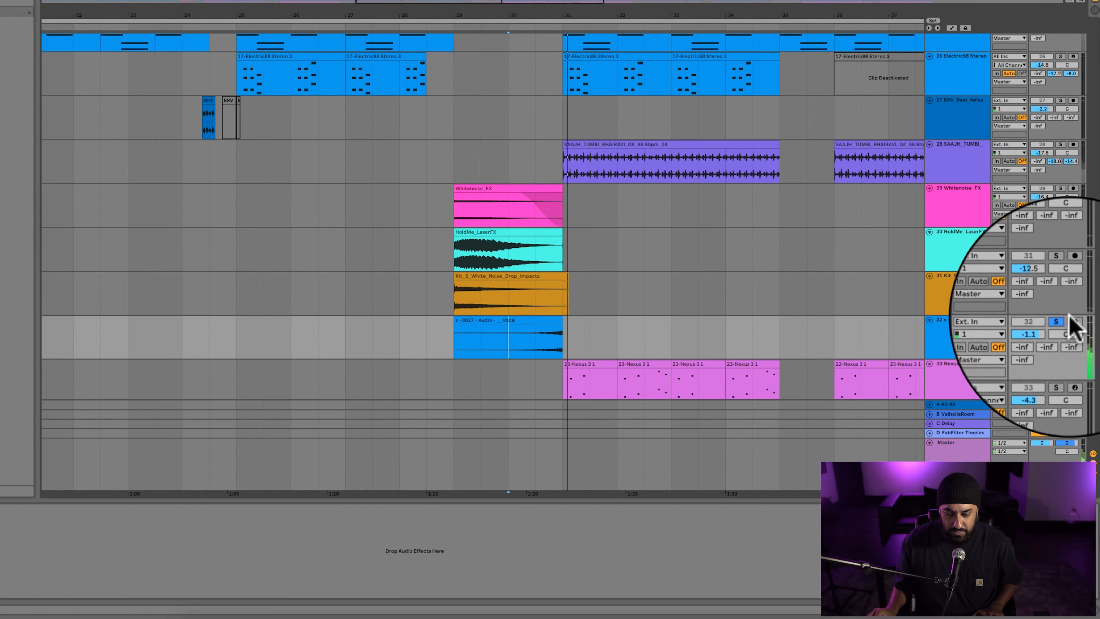
pyautogui.click(1061, 319)
pyautogui.press('space')
# Solo track 27, play its BRV sample from just before the clip, clear the solo and play the section with the full mix.
pyautogui.scroll(2, 661, 270)
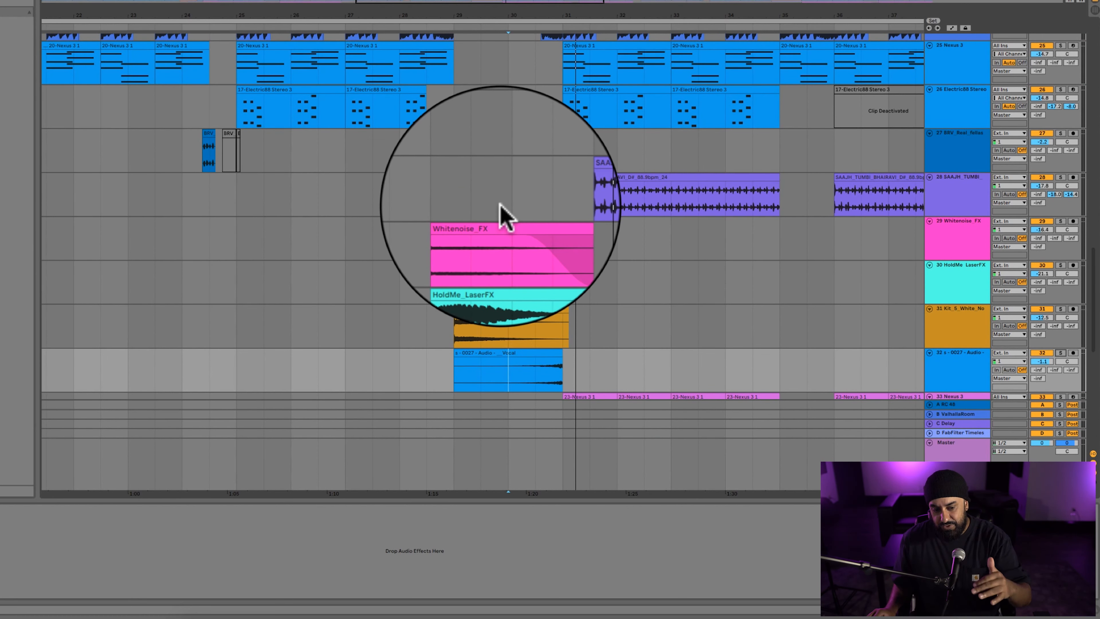
pyautogui.click(183, 148)
pyautogui.hscroll(-10, 260, 147)
pyautogui.hscroll(6, 259, 147)
pyautogui.press('+')
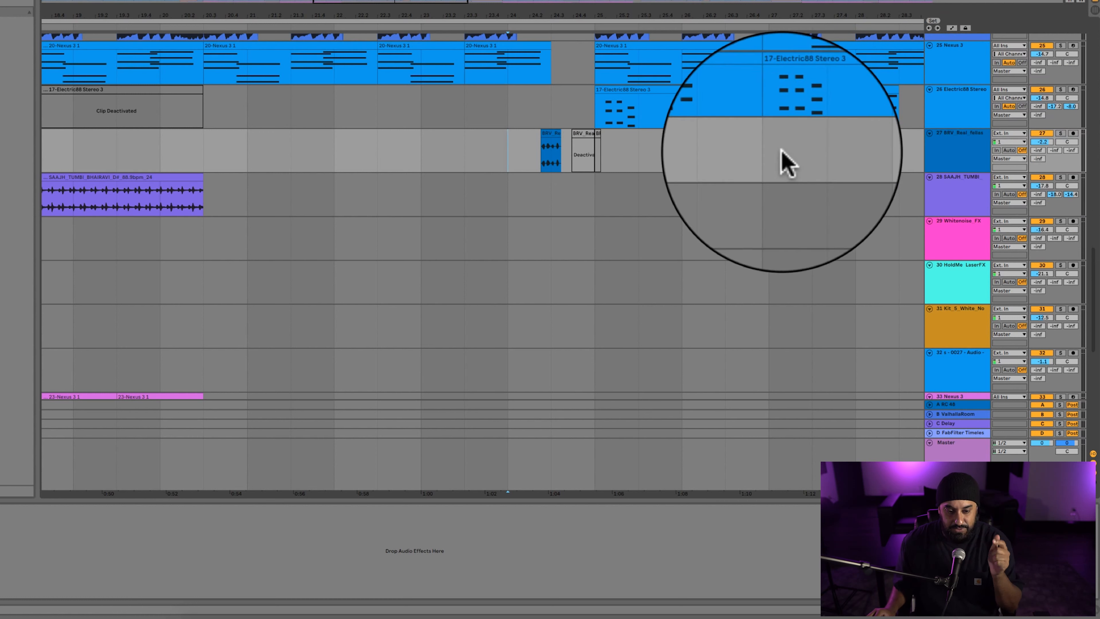
pyautogui.click(1061, 133)
pyautogui.press('space')
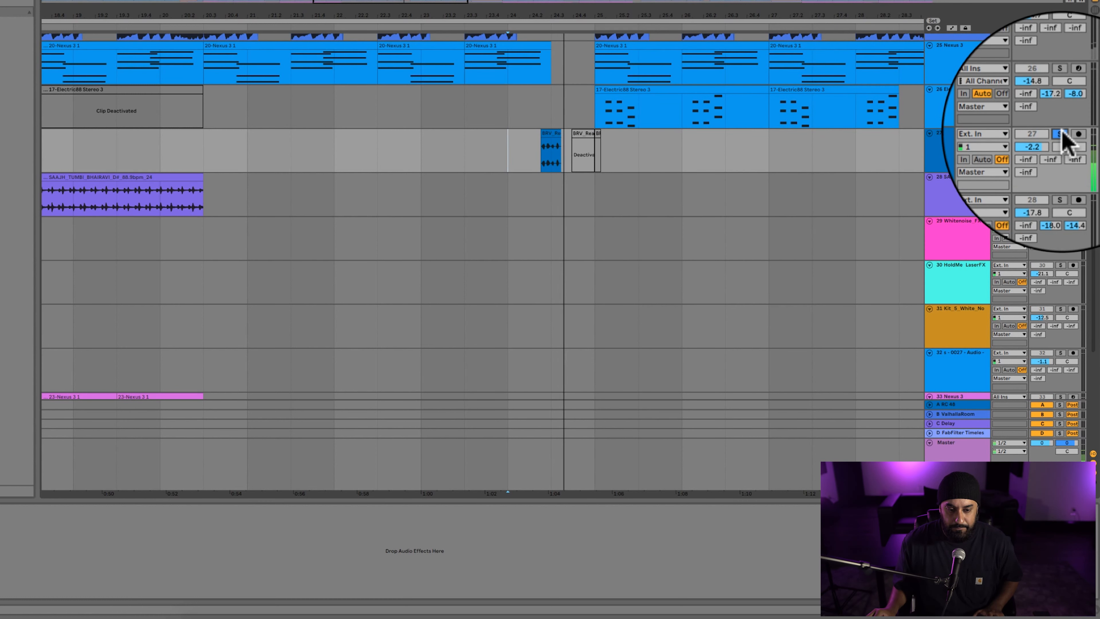
pyautogui.press('space')
pyautogui.click(1060, 133)
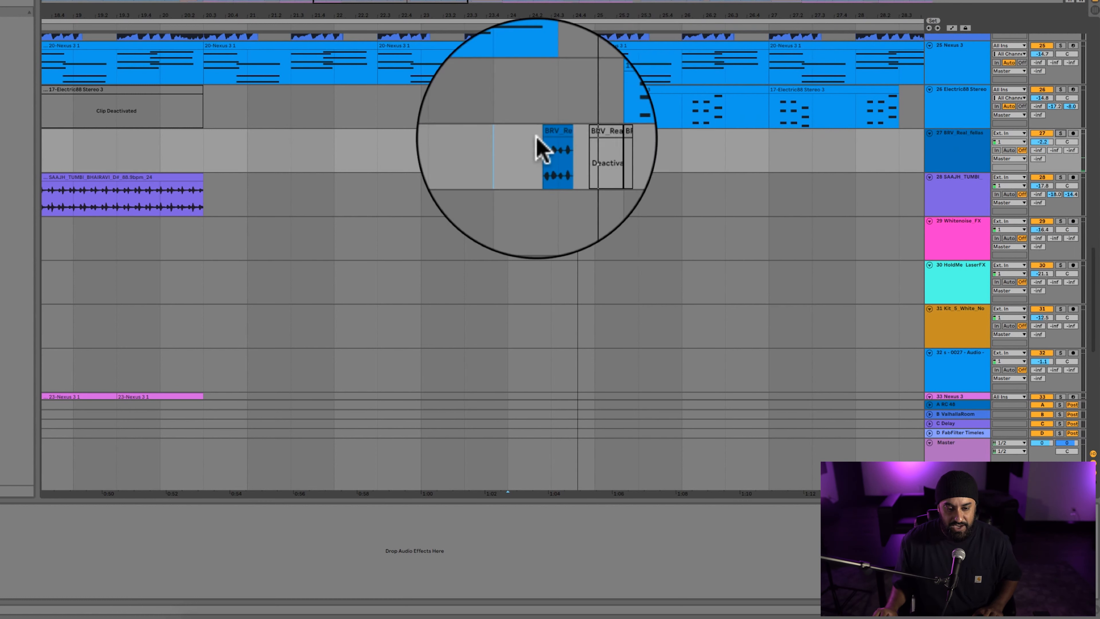
pyautogui.press('space')
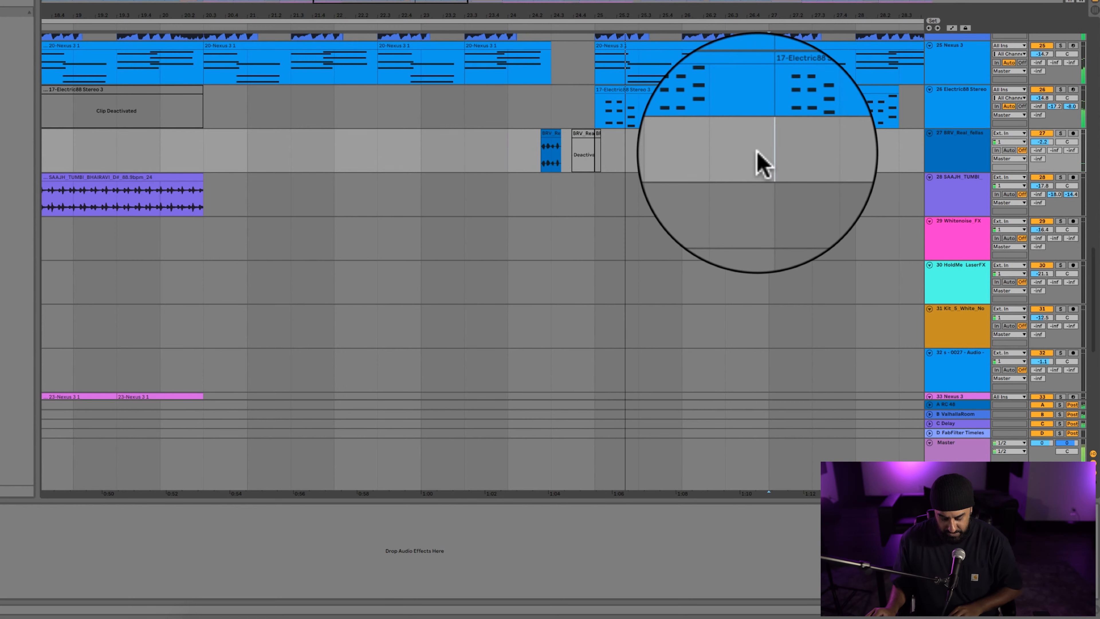
pyautogui.press('space')
# Review the whole arrangement, going from the effects tracks up past the melodic and drum tracks to the vocals.
pyautogui.press('-')
pyautogui.press('-')
pyautogui.press('-')
pyautogui.press('-')
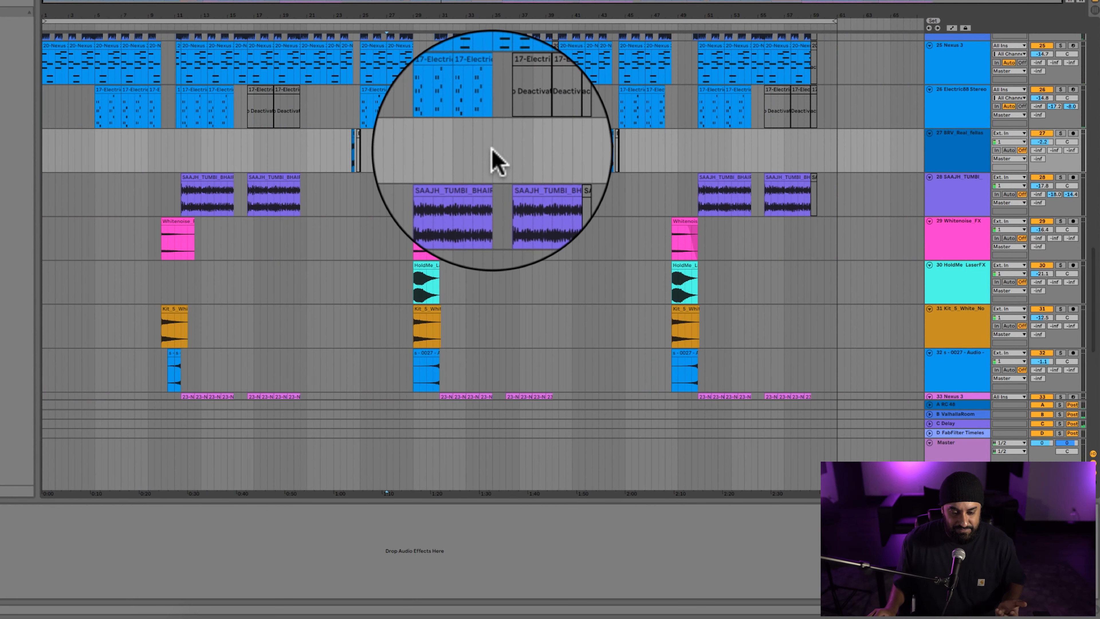
pyautogui.scroll(10, 493, 149)
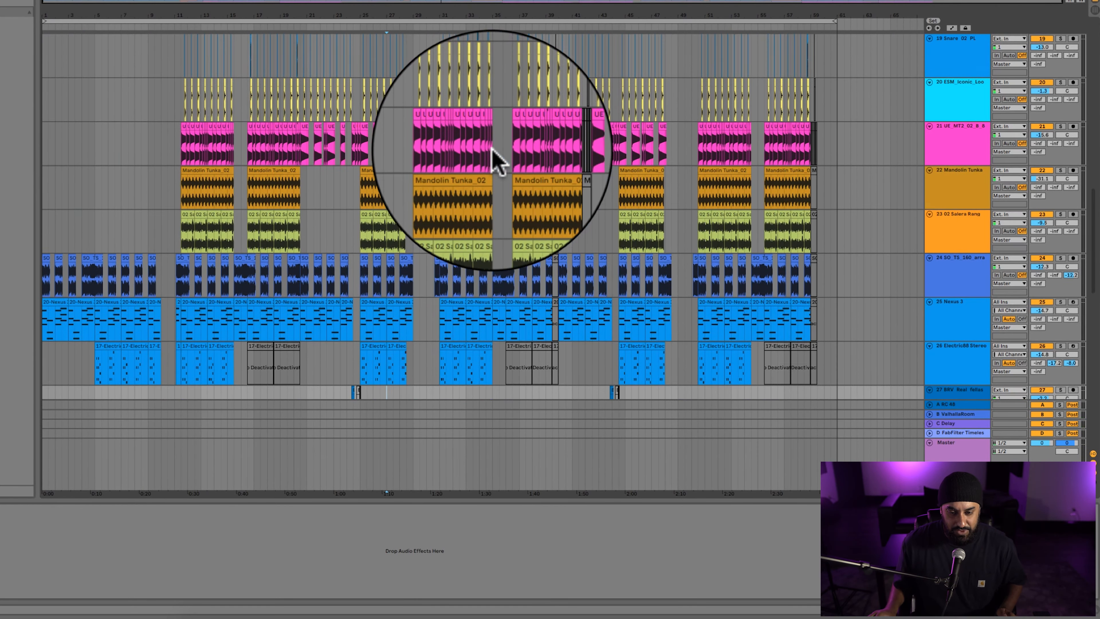
pyautogui.scroll(2, 492, 149)
pyautogui.scroll(4, 492, 149)
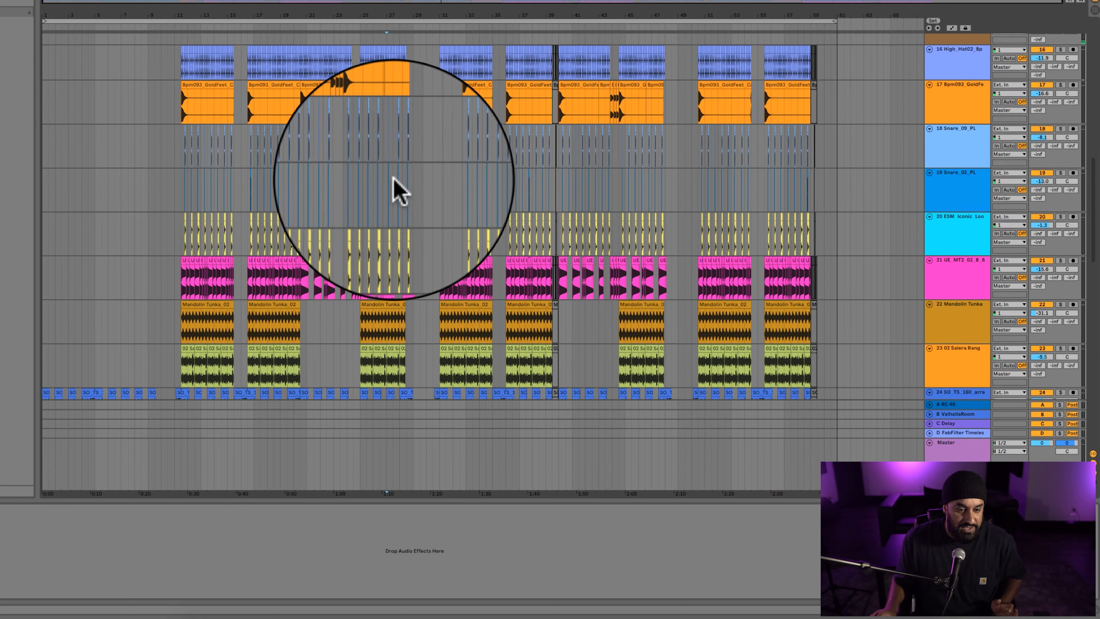
pyautogui.scroll(-15, 540, 202)
pyautogui.scroll(4, 542, 204)
pyautogui.scroll(20, 542, 203)
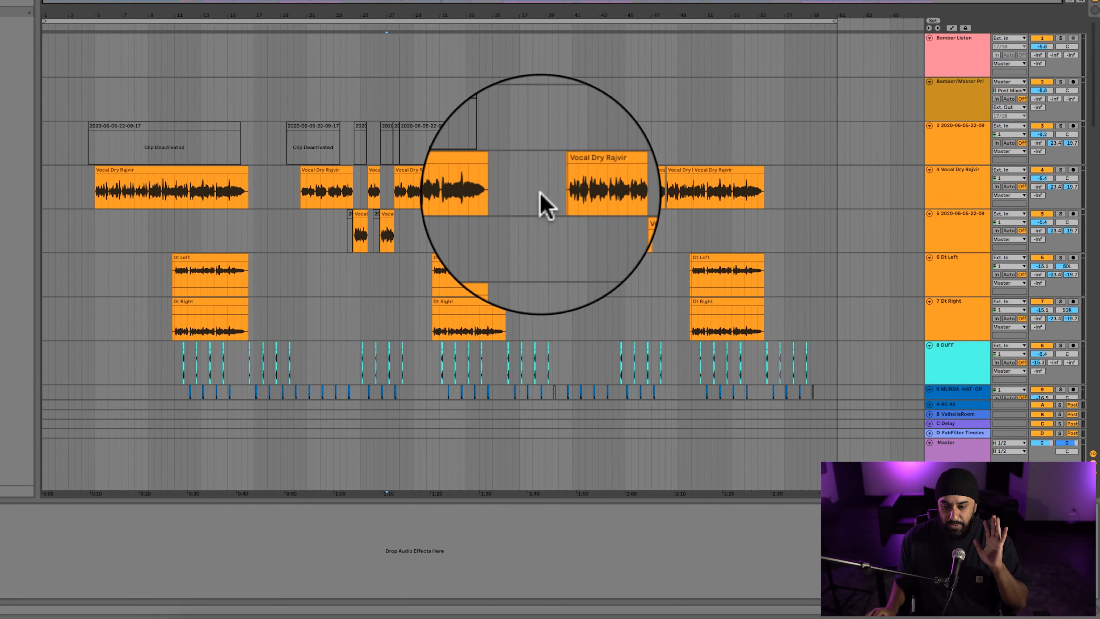
# View the device chains of track 3 and the Dt Right vocal track, and look over the drum tracks below them.
pyautogui.click(956, 147)
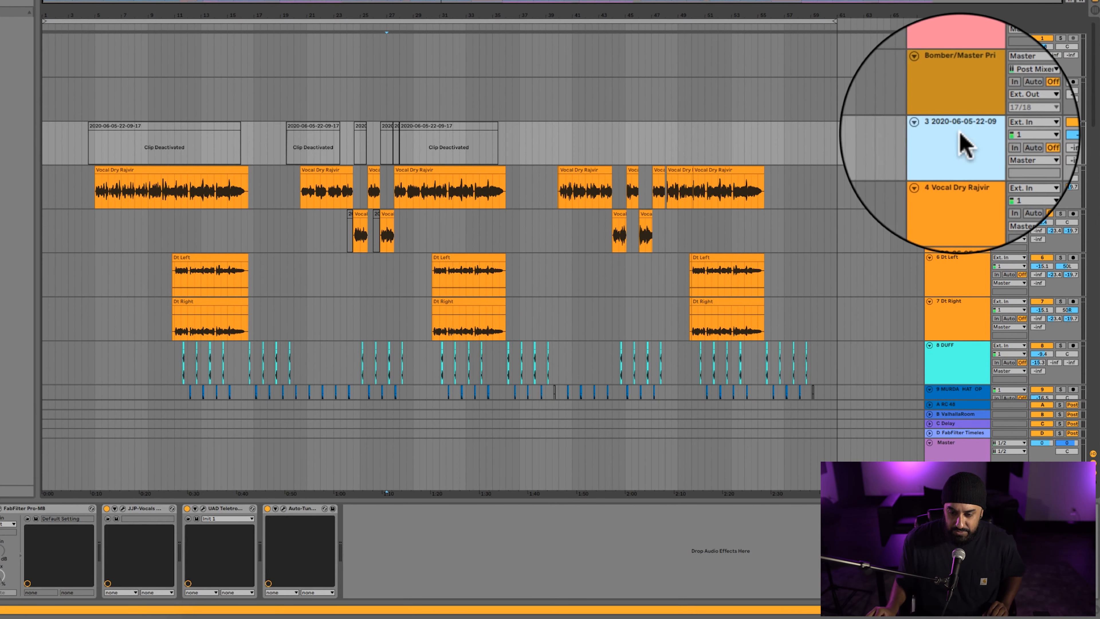
pyautogui.keyDown('shift'); pyautogui.click(965, 320); pyautogui.keyUp('shift')
pyautogui.scroll(-3, 682, 214)
pyautogui.scroll(-6, 684, 219)
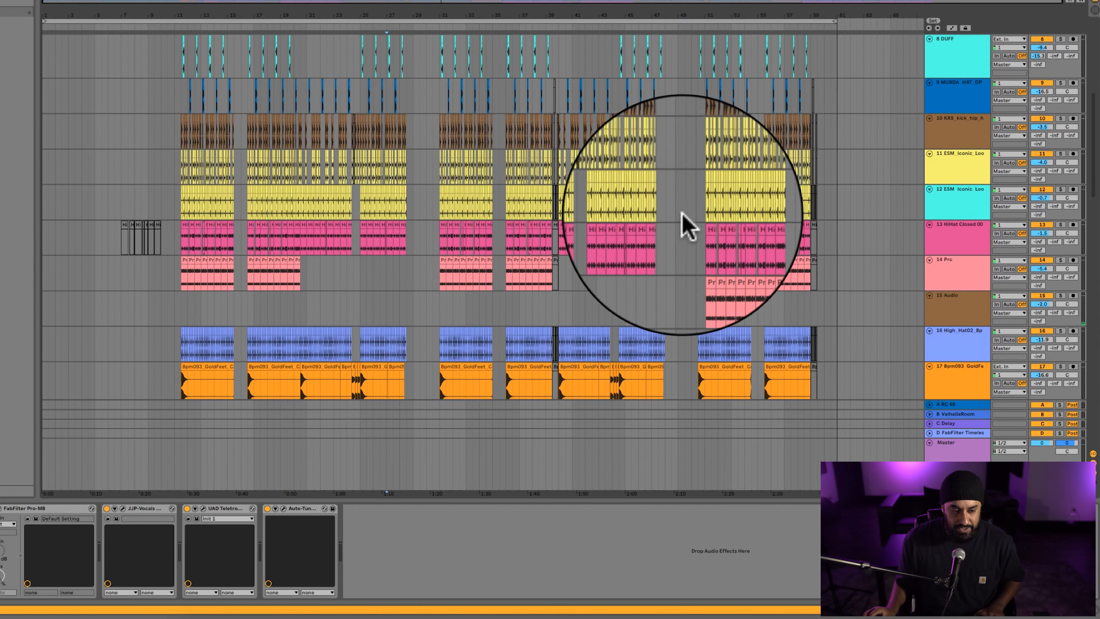
pyautogui.scroll(1, 329, 139)
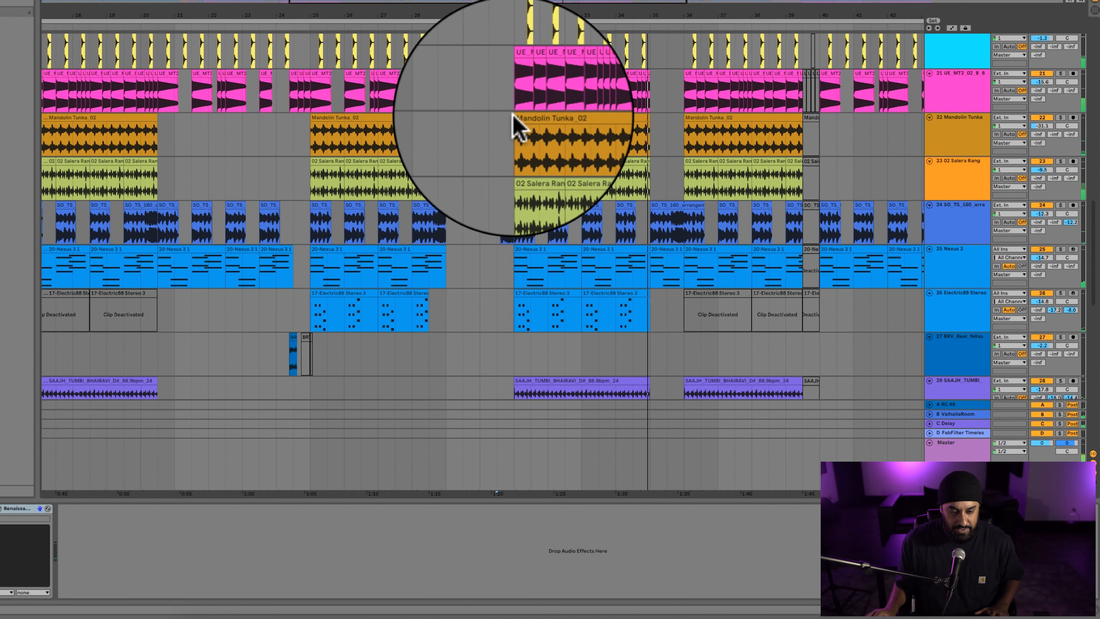
# Solo group 36 with its Storch and ElectraX parts and play it from the clips starting at bar 31.
pyautogui.scroll(4, 373, 111)
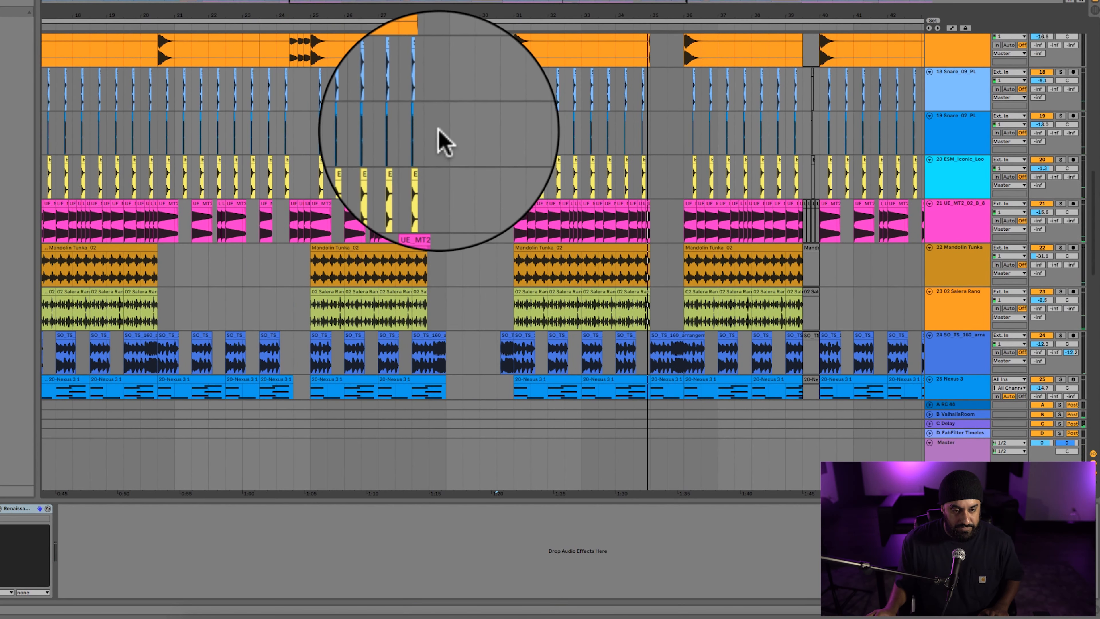
pyautogui.scroll(1, 438, 130)
pyautogui.scroll(-8, 438, 130)
pyautogui.hscroll(-3, 618, 74)
pyautogui.press('space')
pyautogui.click(631, 130)
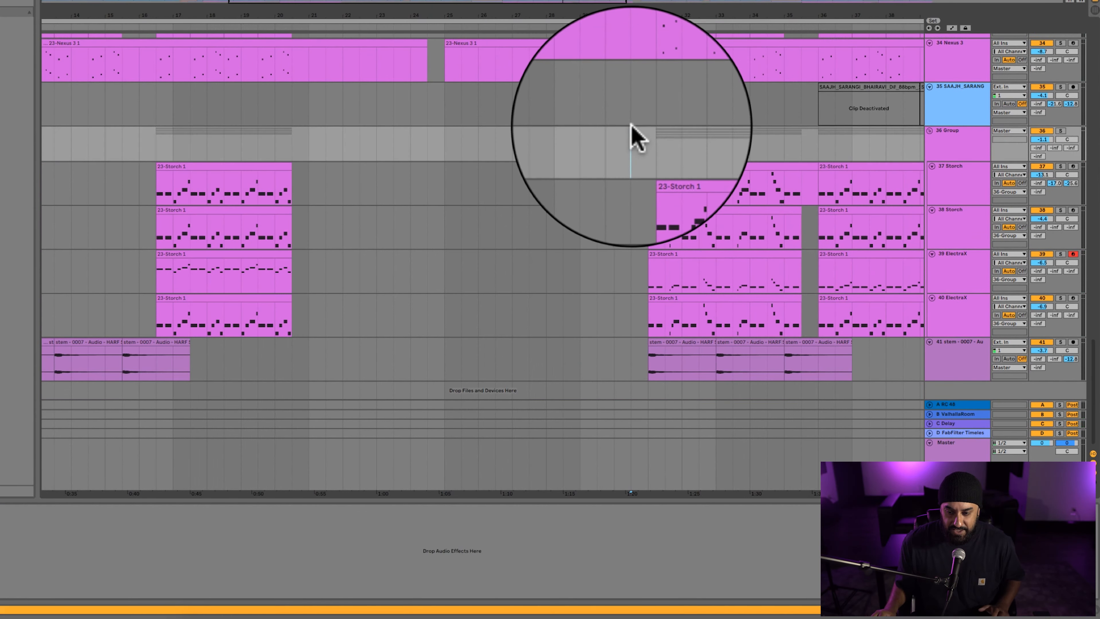
pyautogui.click(650, 143)
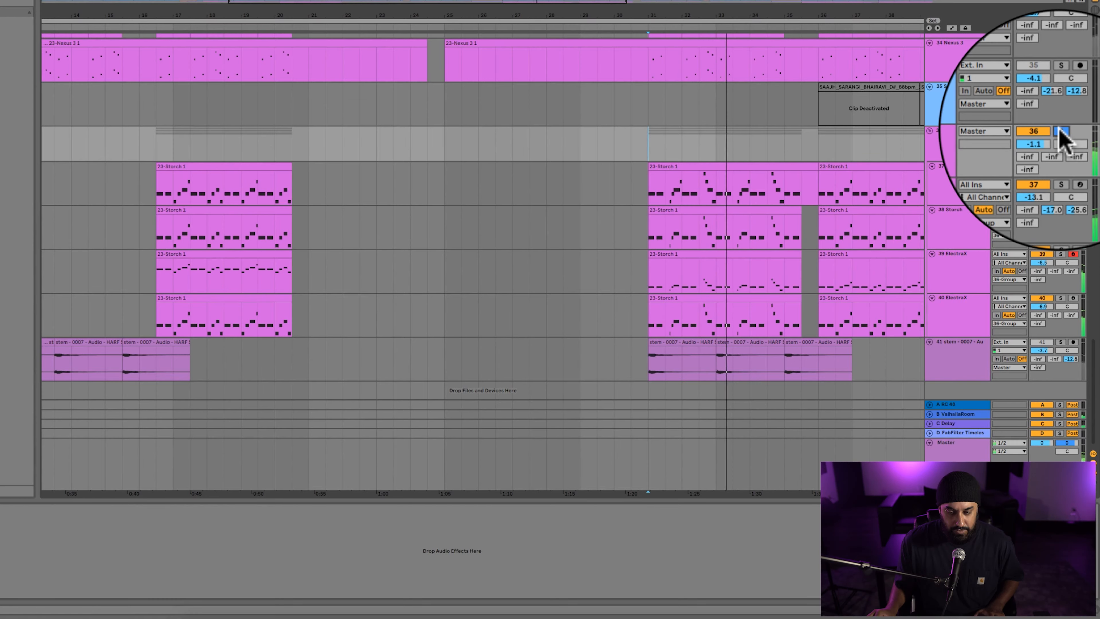
# Solo the drum tracks from 8 DUFF through 21 together and play them from bar 31.
pyautogui.scroll(15, 707, 115)
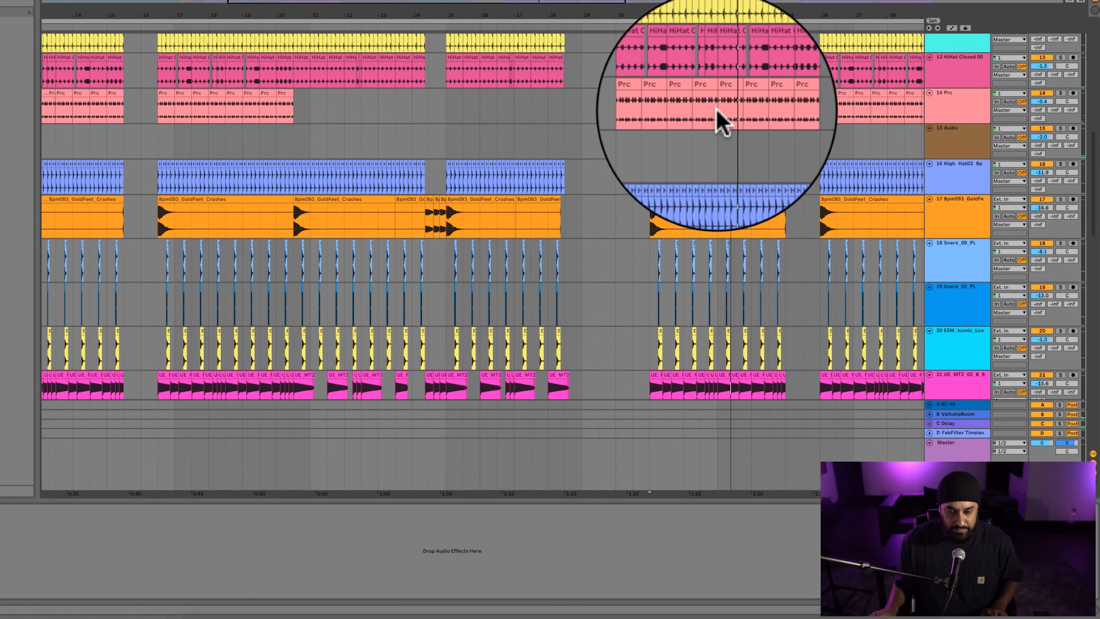
pyautogui.scroll(5, 721, 124)
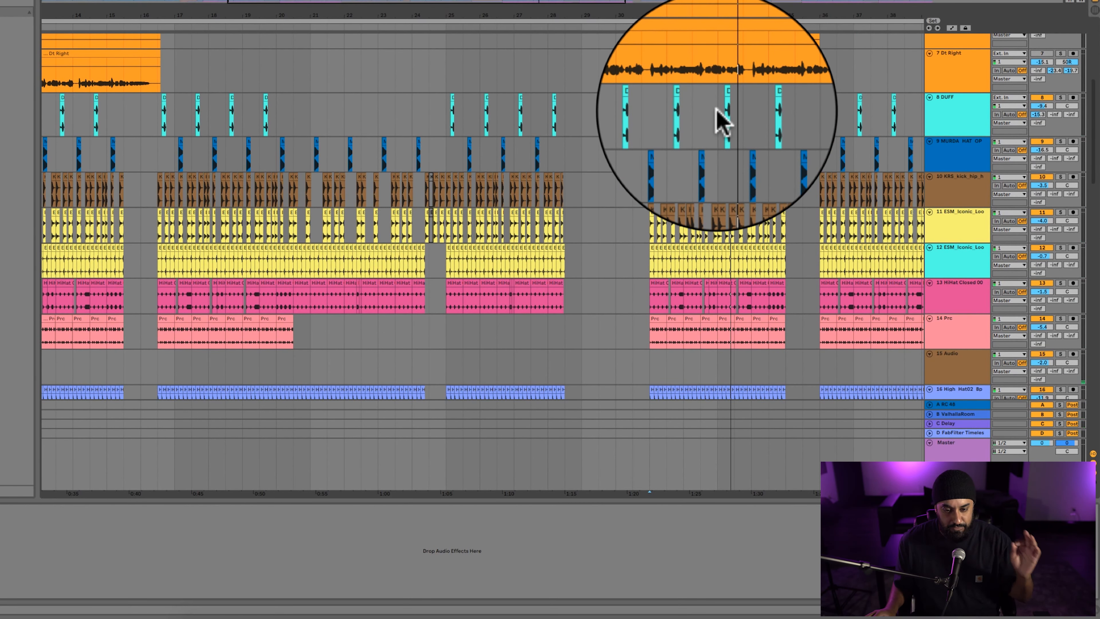
pyautogui.scroll(5, 715, 115)
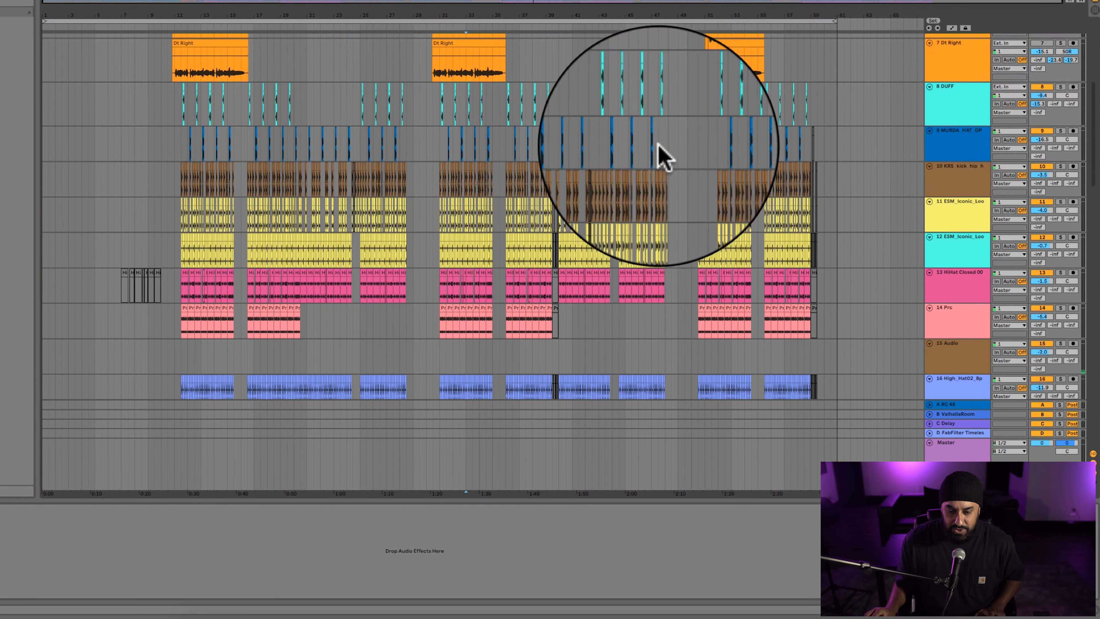
pyautogui.click(992, 110)
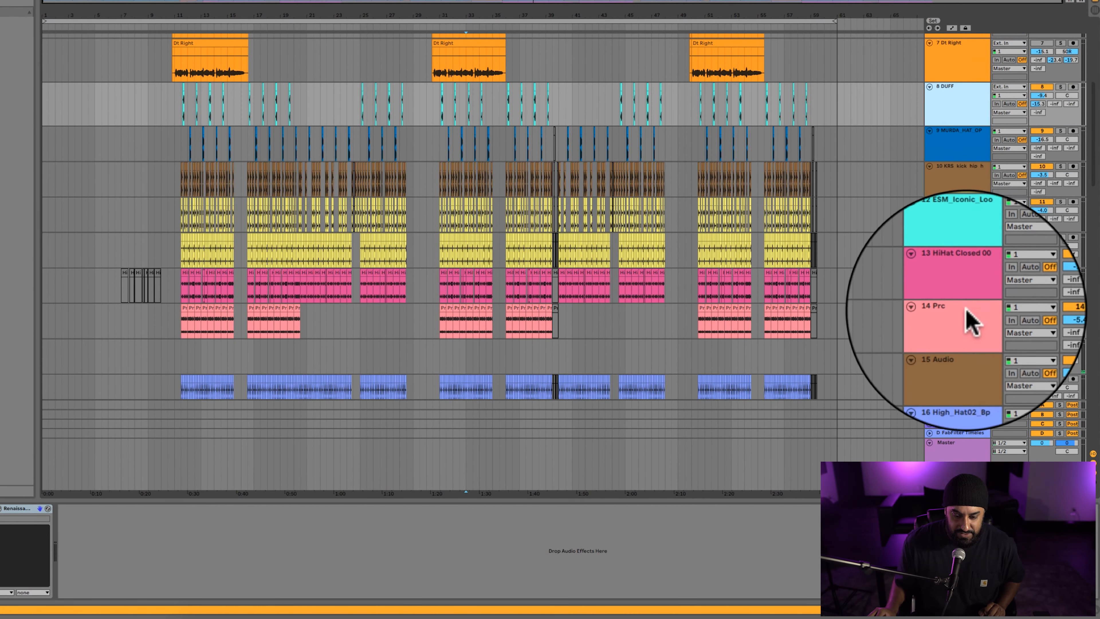
pyautogui.scroll(-4, 967, 309)
pyautogui.scroll(-2, 974, 299)
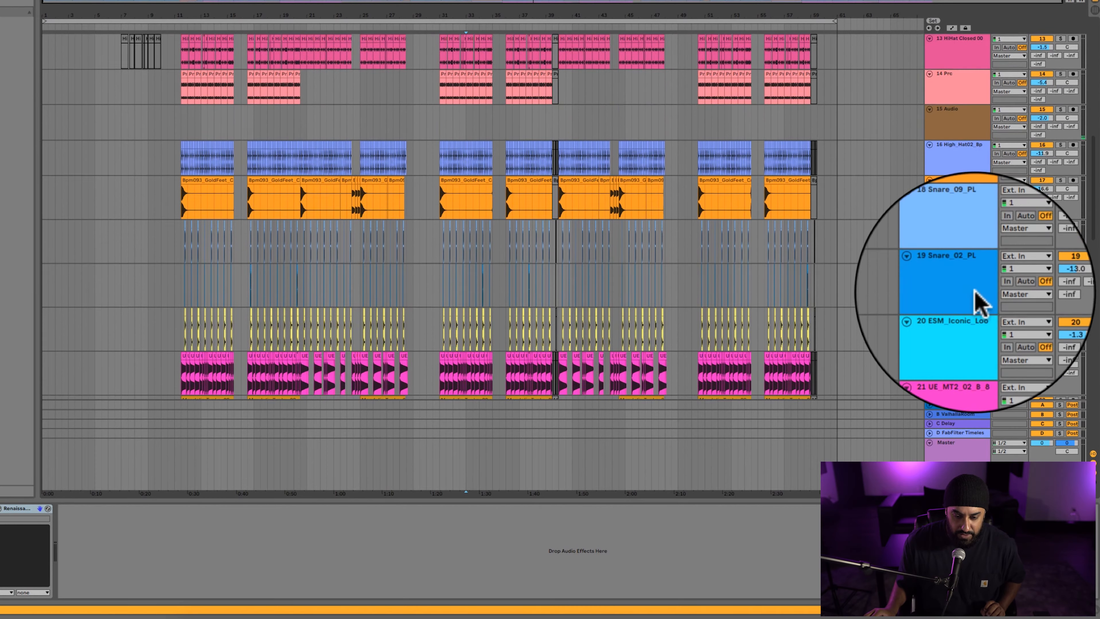
pyautogui.scroll(-2, 974, 292)
pyautogui.scroll(-3, 976, 294)
pyautogui.keyDown('shift'); pyautogui.click(976, 279); pyautogui.keyUp('shift')
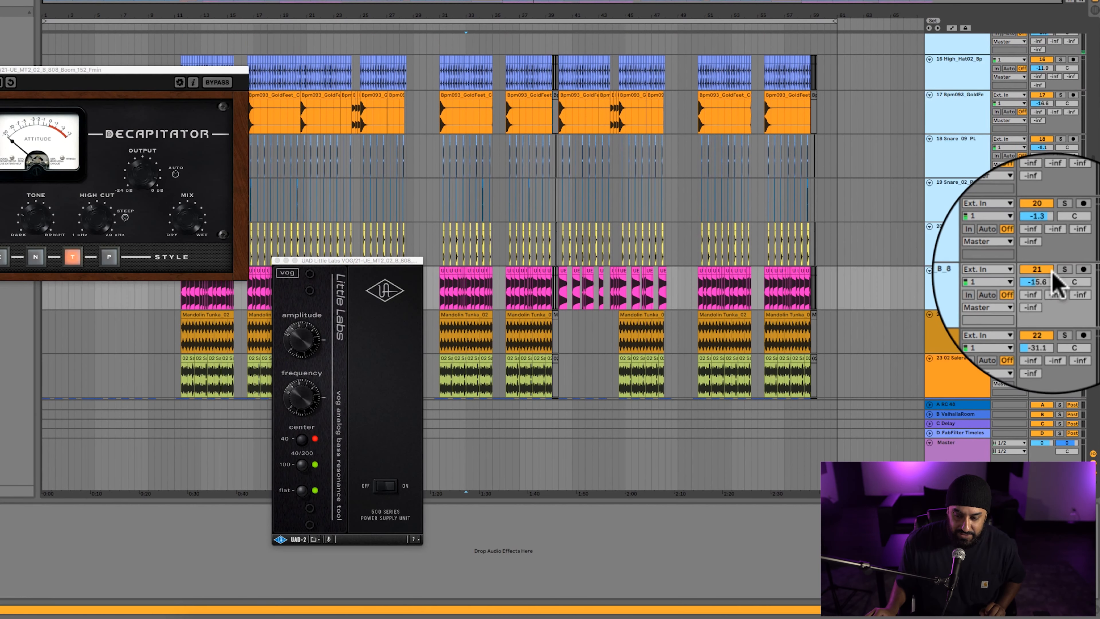
pyautogui.click(1060, 270)
pyautogui.press('space')
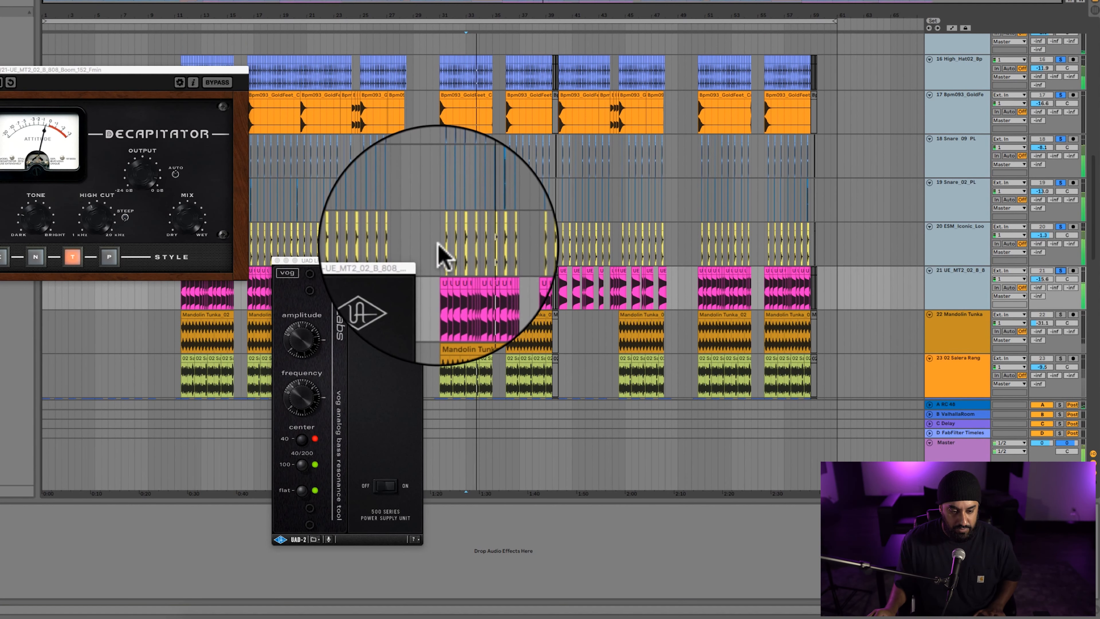
pyautogui.click(533, 254)
# Solo only track 8, DUFF, and play it from bar 31.
pyautogui.scroll(5, 530, 247)
pyautogui.scroll(8, 534, 251)
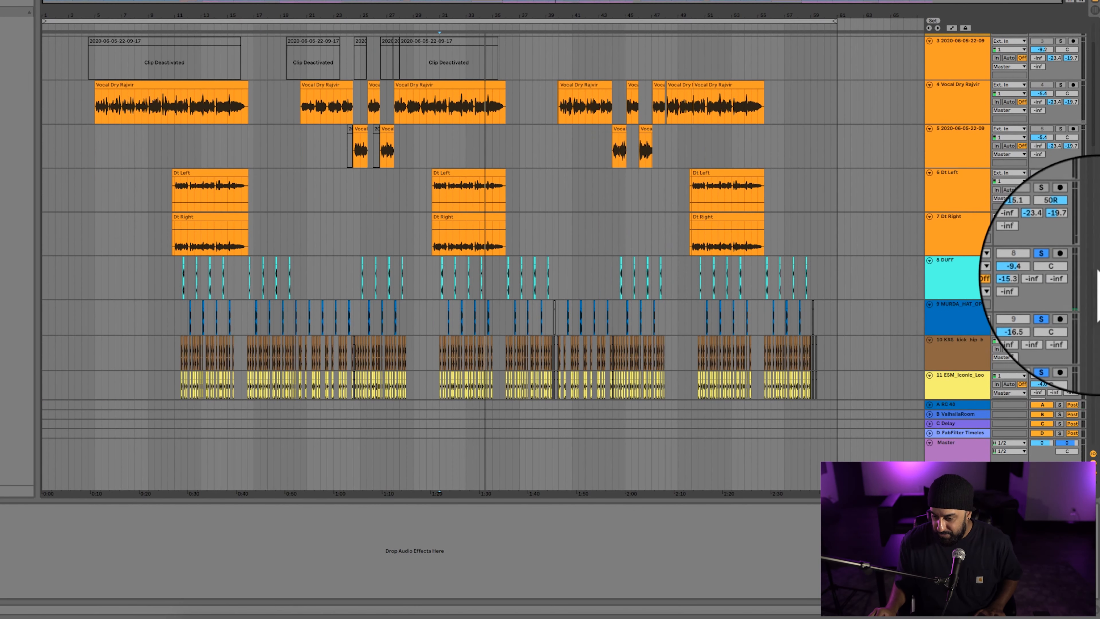
pyautogui.click(1062, 261)
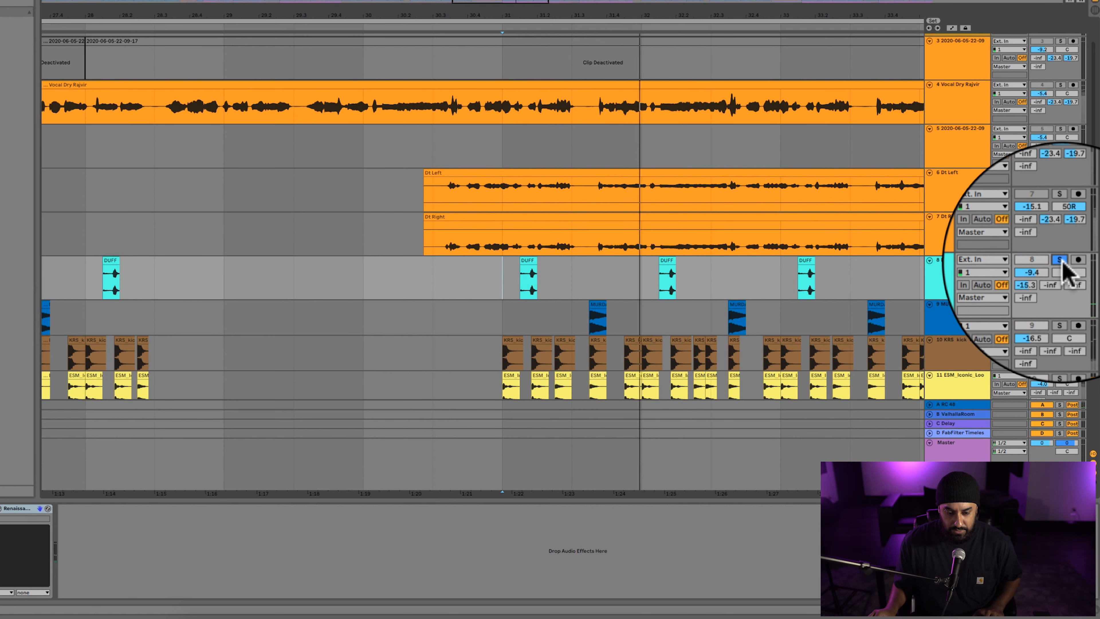
# Solo the DUFF track together with drum tracks 10 to 20, leaving out track 9, and play them.
pyautogui.click(961, 278)
pyautogui.scroll(-4, 959, 269)
pyautogui.click(960, 252)
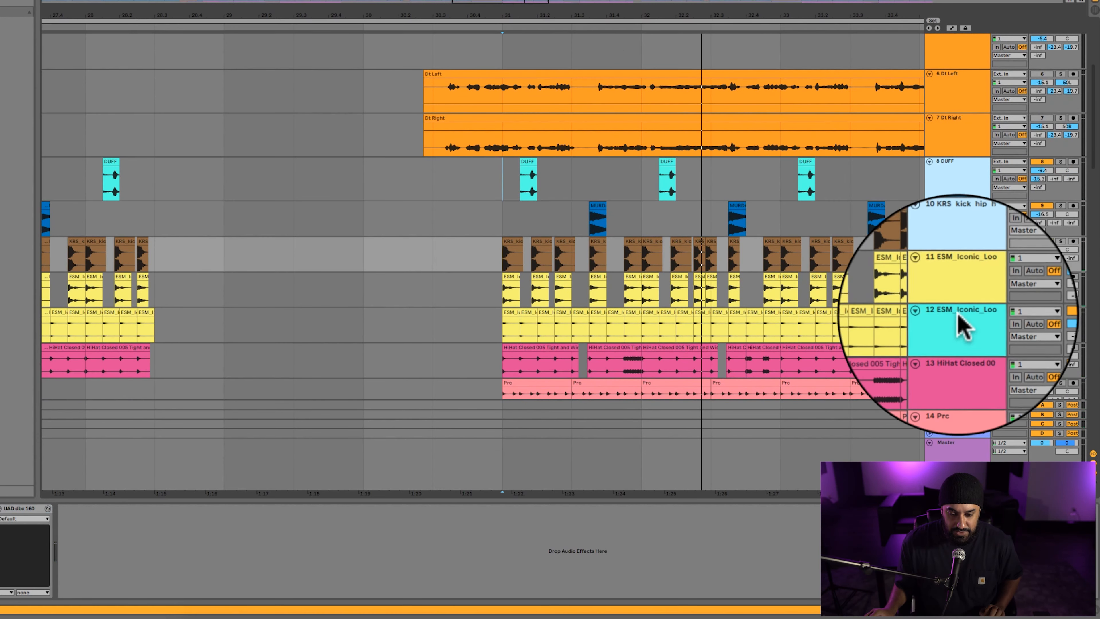
pyautogui.scroll(-5, 959, 314)
pyautogui.keyDown('shift'); pyautogui.click(939, 195); pyautogui.keyUp('shift')
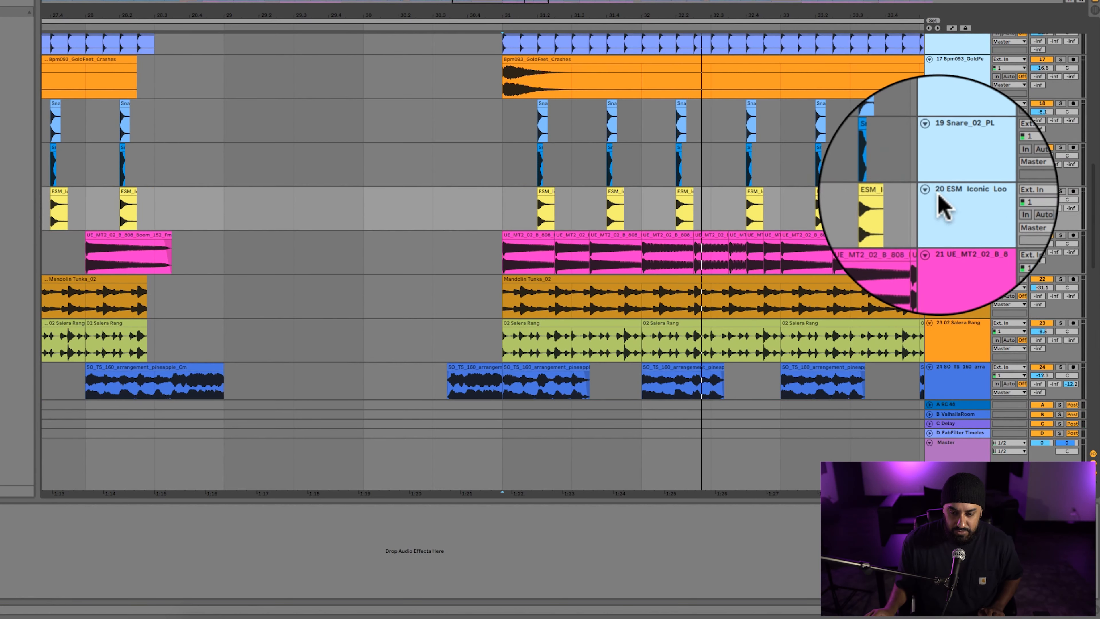
pyautogui.scroll(10, 938, 194)
pyautogui.click(1060, 137)
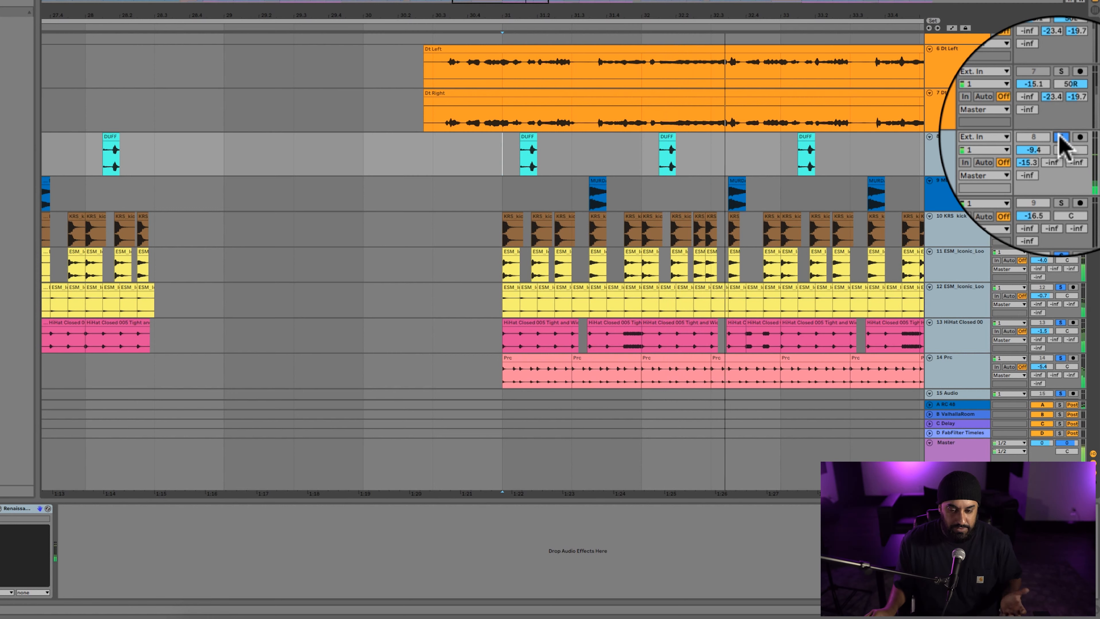
# Clear the drum solos and play the section from bar 31 with all active tracks.
pyautogui.click(573, 194)
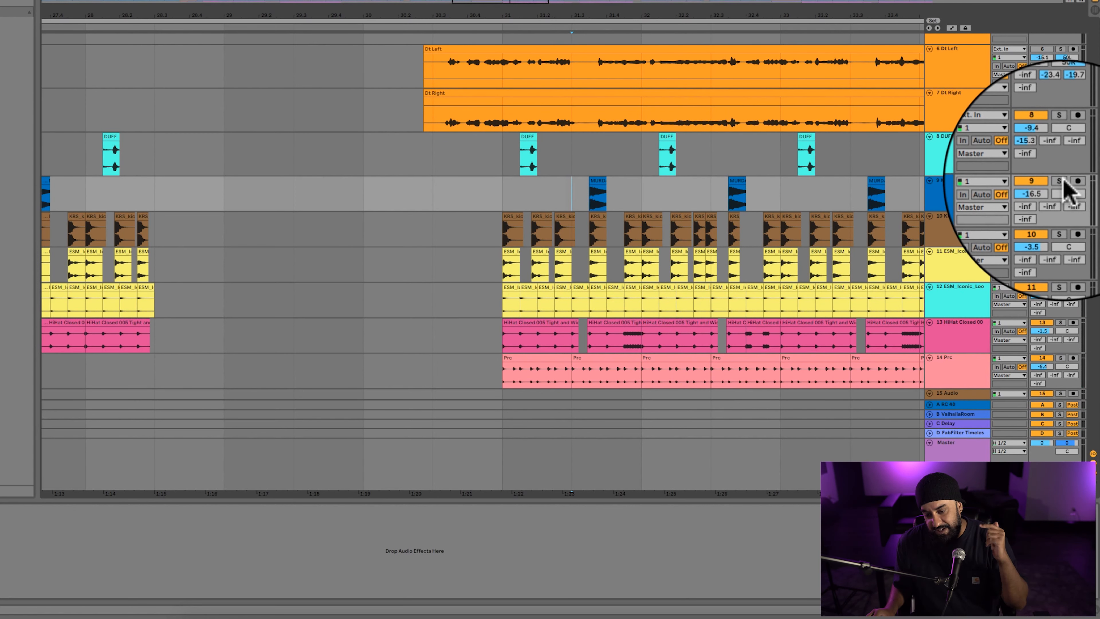
pyautogui.press('space')
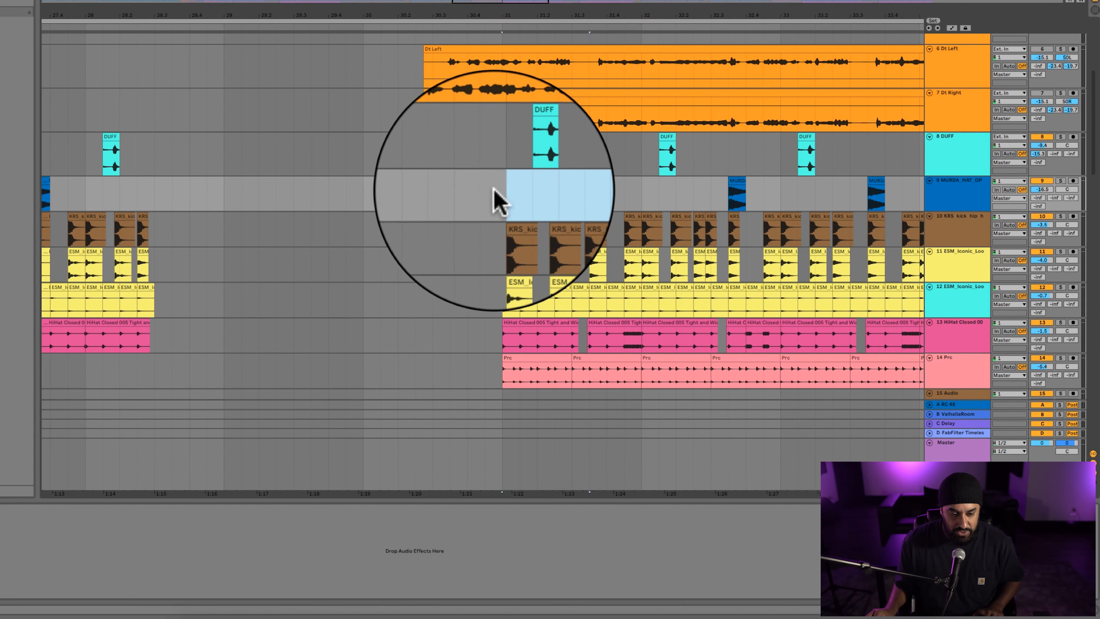
pyautogui.click(502, 185)
pyautogui.press('space')
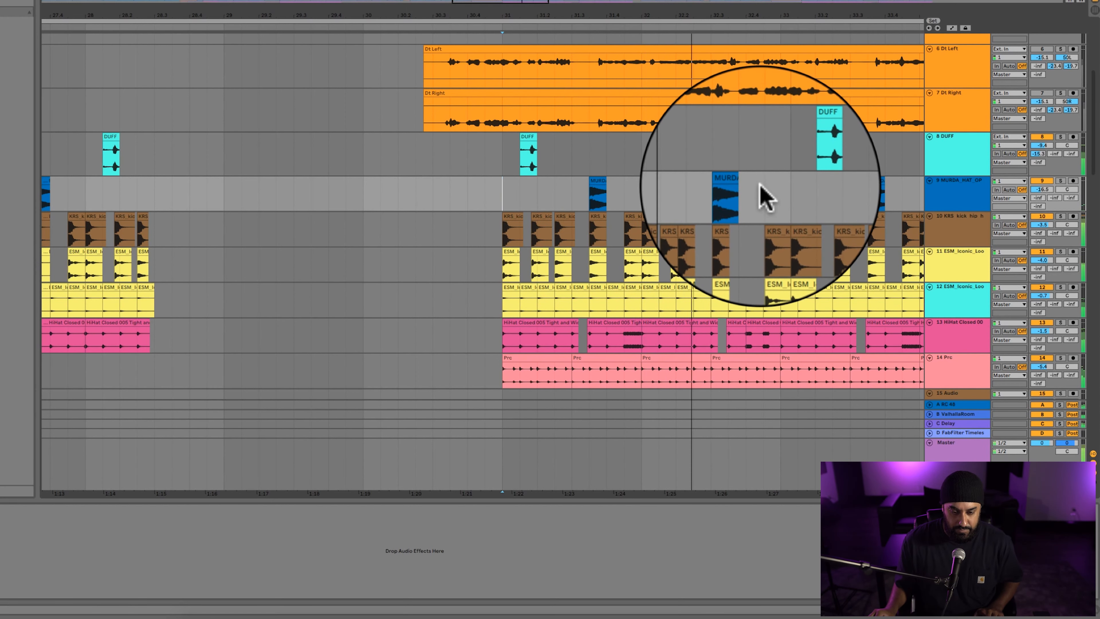
# Look over the arrangement around bar 33 and the vocal tracks above the drums while the section plays.
pyautogui.click(785, 188)
pyautogui.press('-')
pyautogui.press('-')
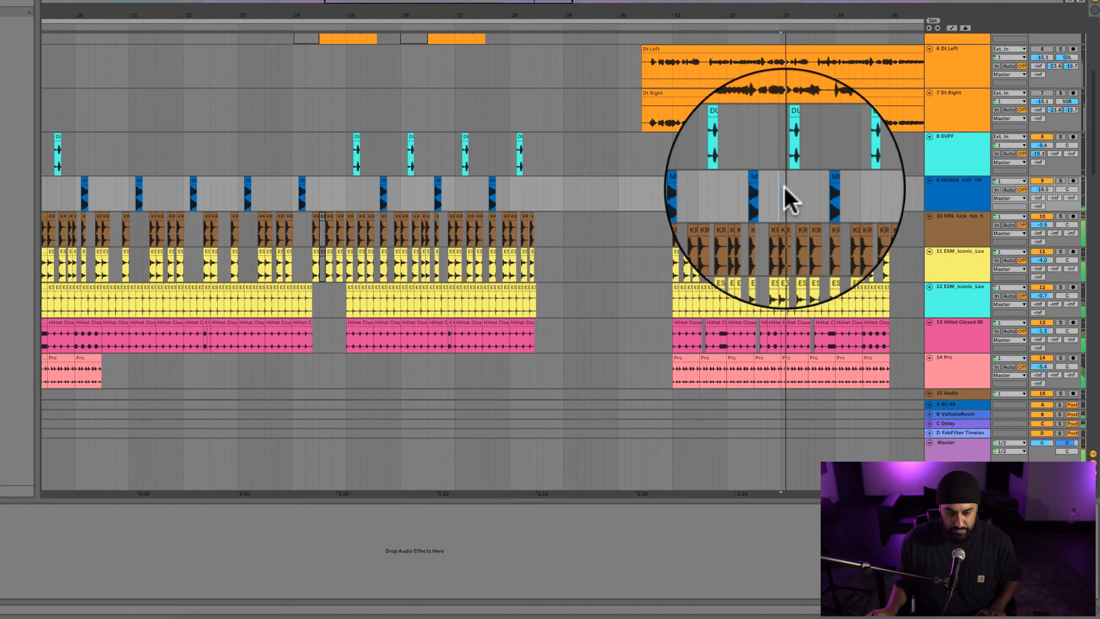
pyautogui.hscroll(5, 790, 193)
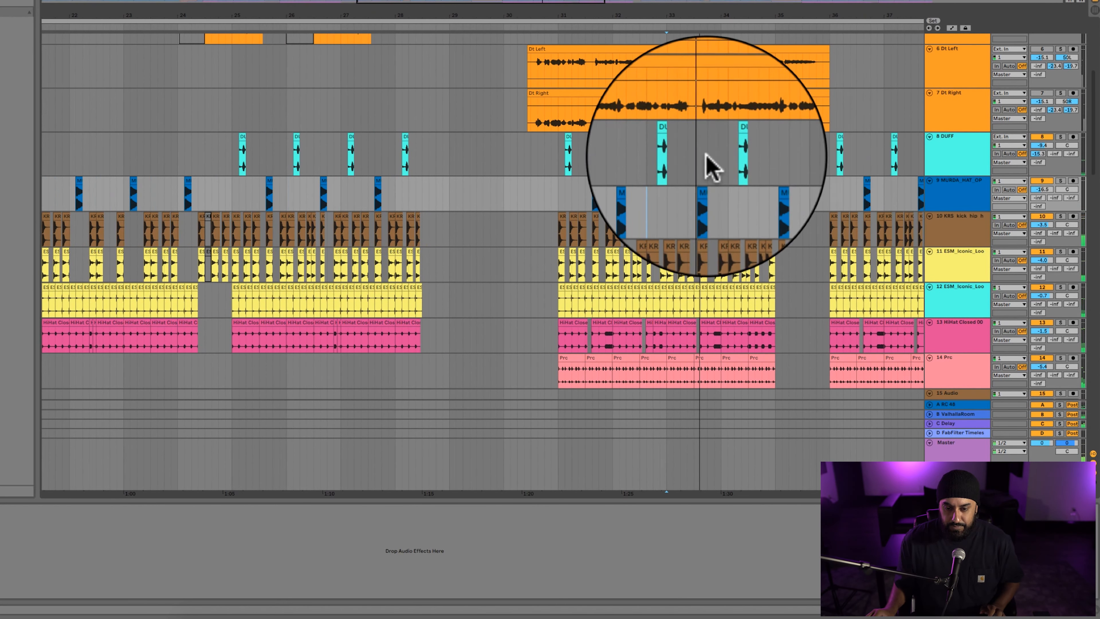
pyautogui.scroll(2, 705, 156)
pyautogui.scroll(-5, 708, 168)
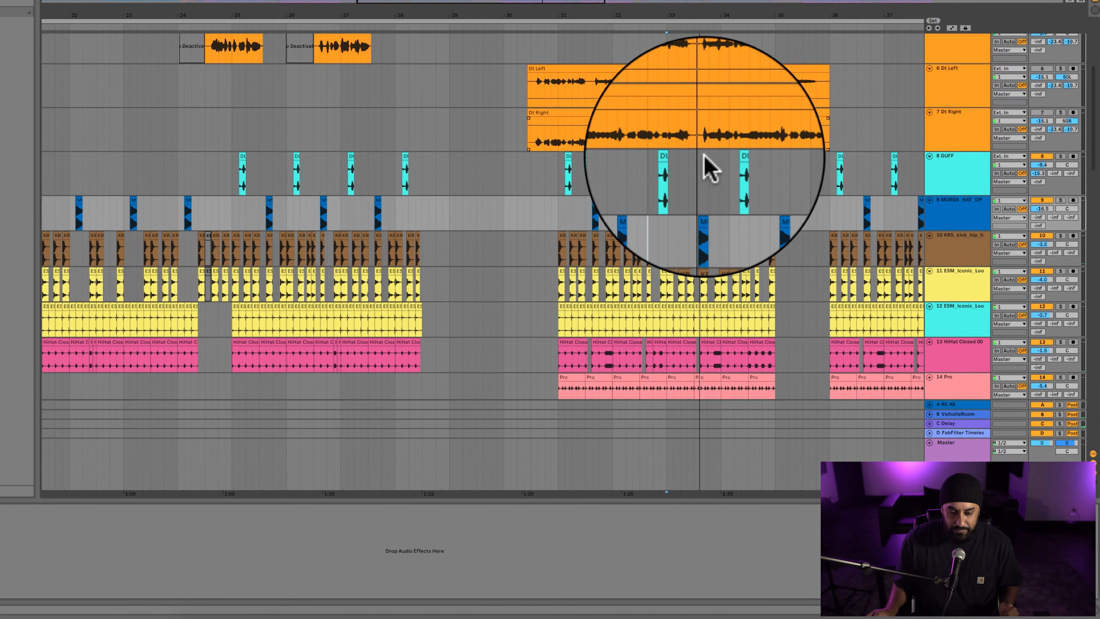
pyautogui.scroll(7, 708, 167)
pyautogui.hscroll(3, 708, 167)
pyautogui.scroll(4, 704, 162)
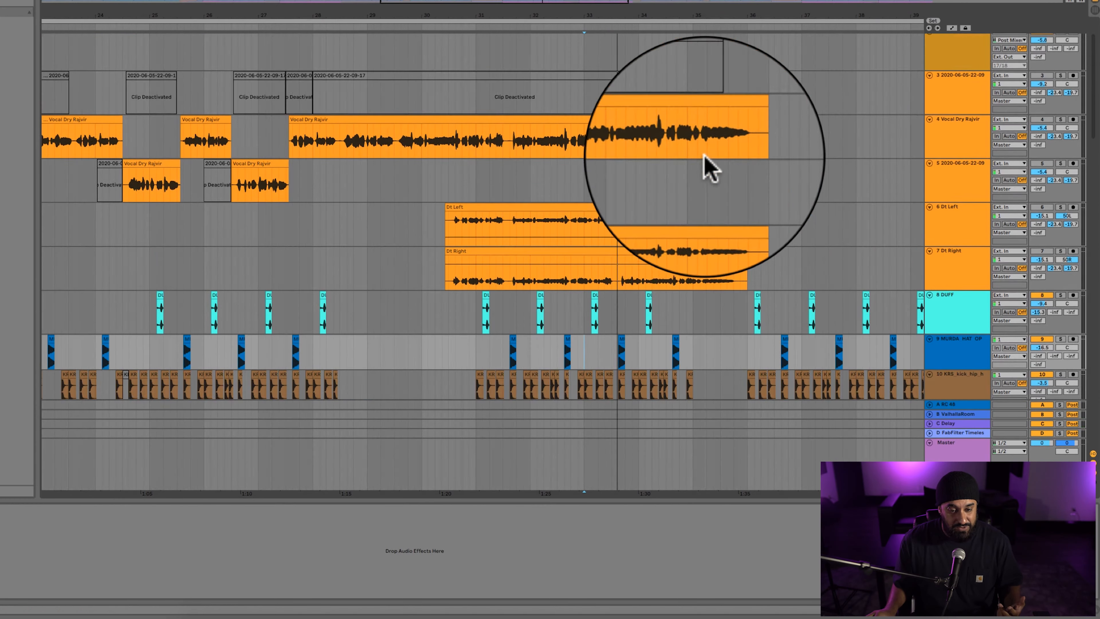
pyautogui.hscroll(-2, 728, 164)
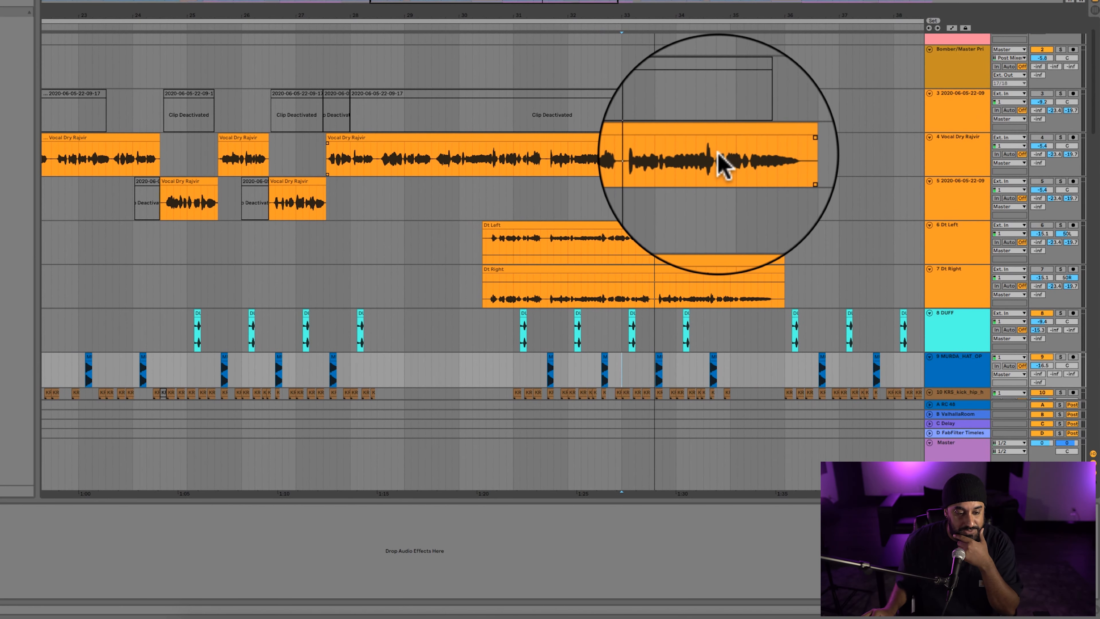
# Reactivate the first clip on vocal track 3 to play it soloed, and deactivate it again.
pyautogui.hscroll(-15, 718, 153)
pyautogui.click(1051, 139)
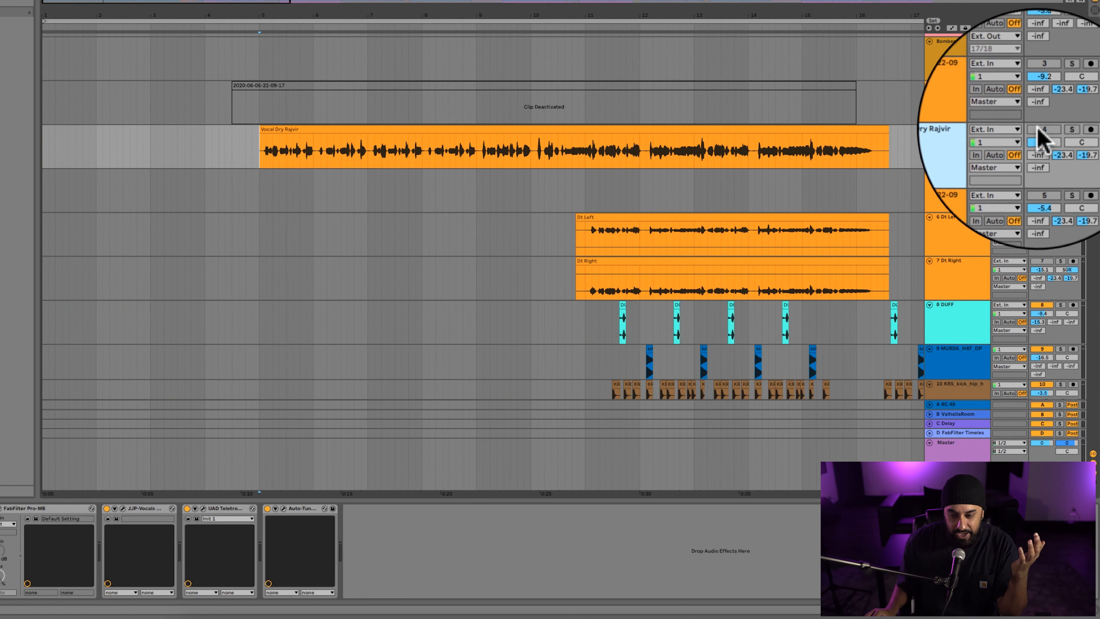
pyautogui.click(950, 108)
pyautogui.click(775, 83)
pyautogui.press('0')
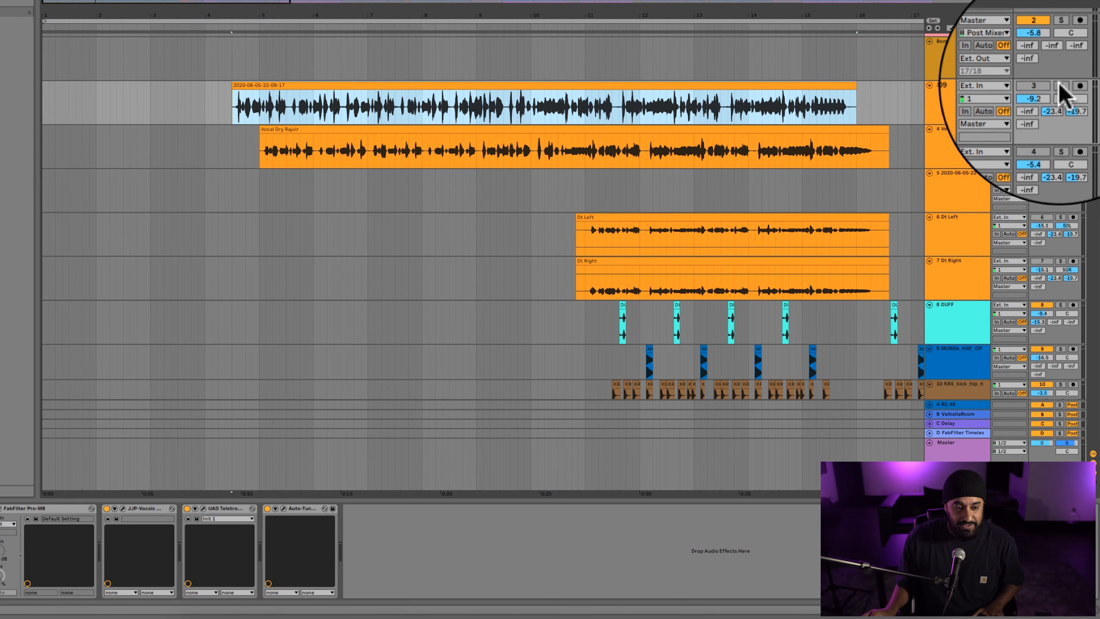
pyautogui.click(1061, 86)
pyautogui.press('space')
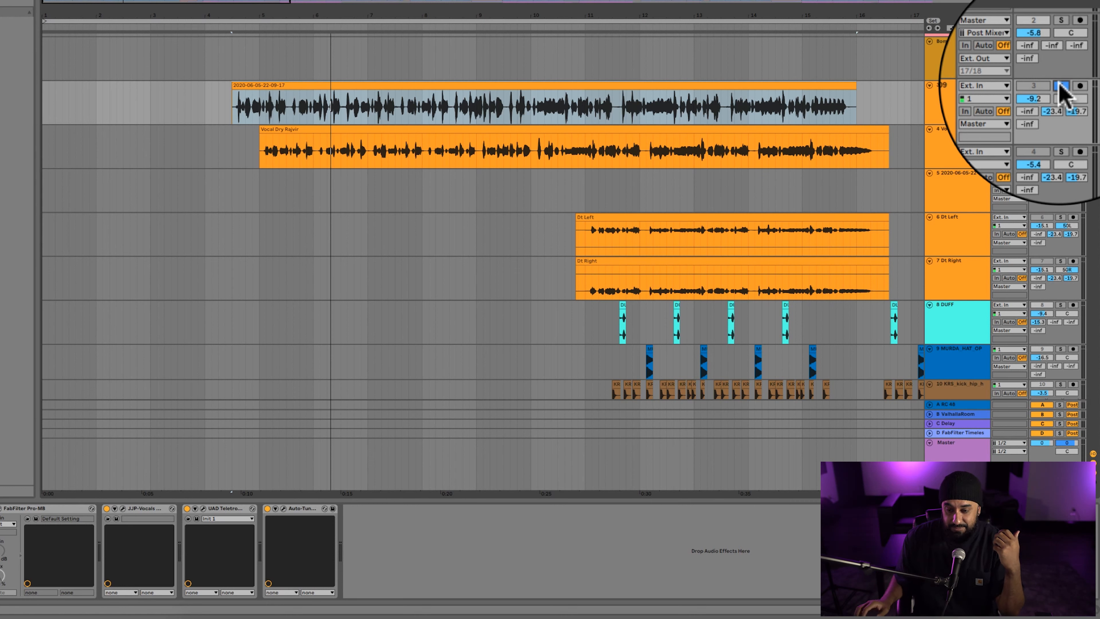
pyautogui.press('0')
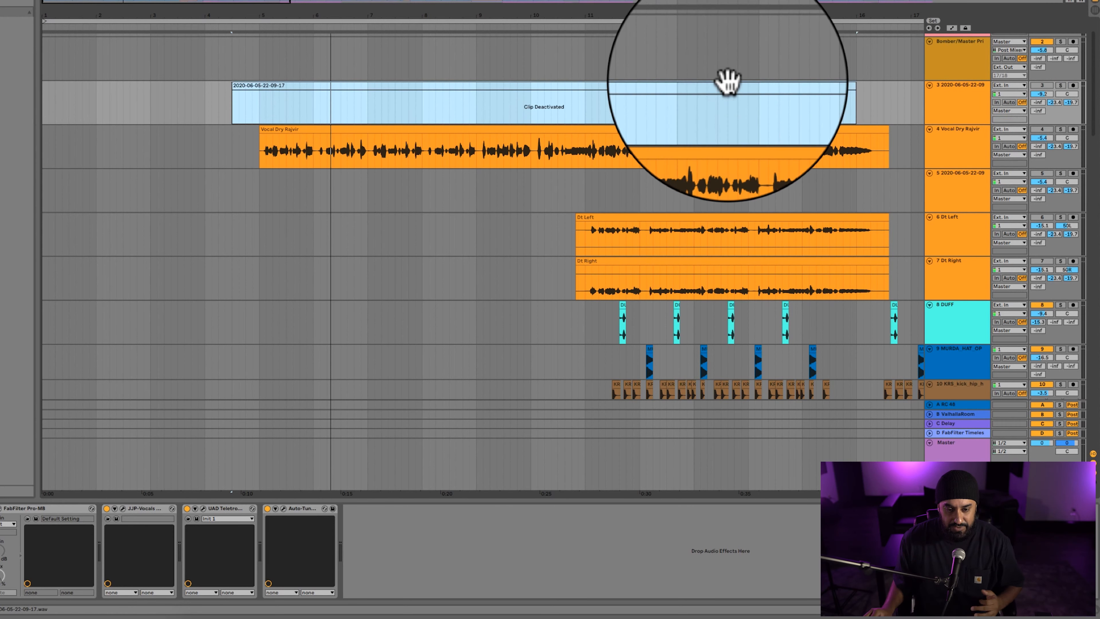
# Open the Auto-Tune Pro plug-in window from the device chain of track 4, the dry vocal.
pyautogui.press('-')
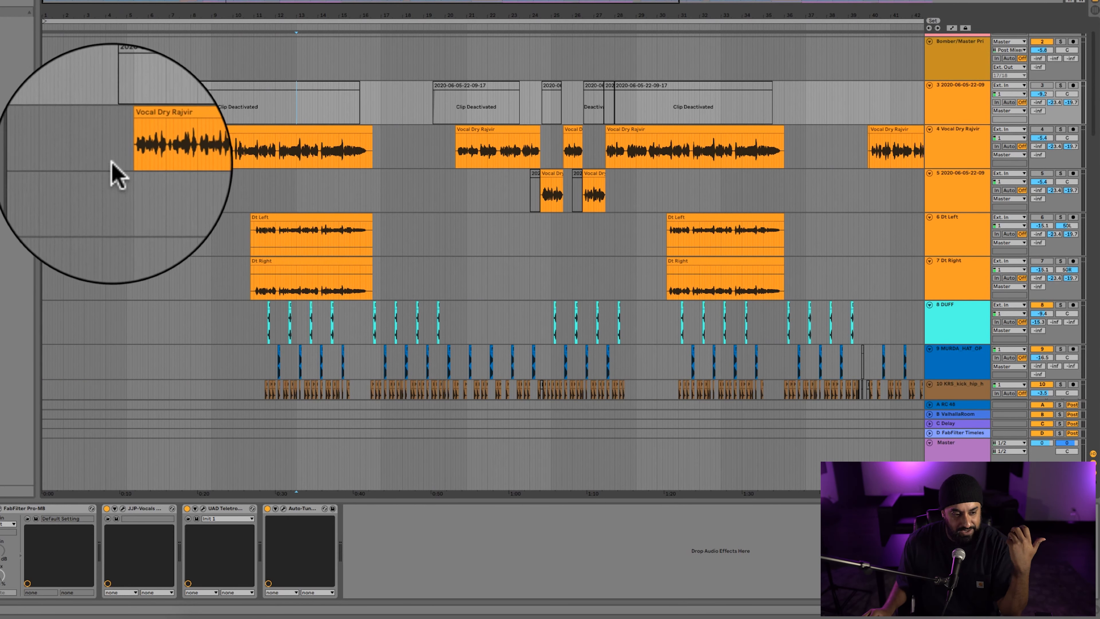
pyautogui.click(128, 154)
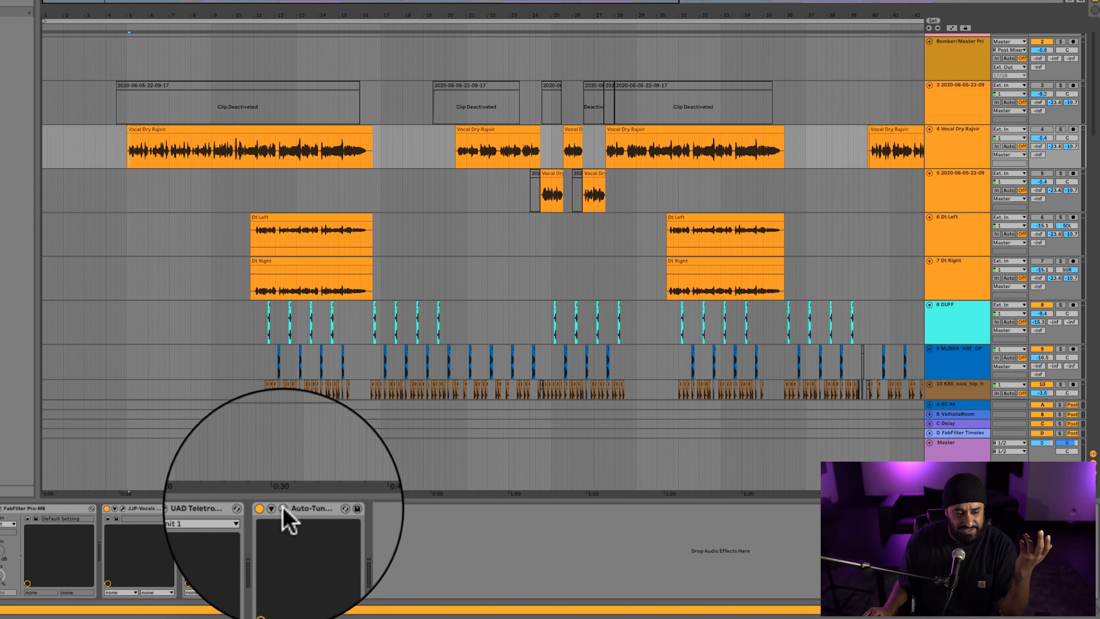
pyautogui.click(284, 508)
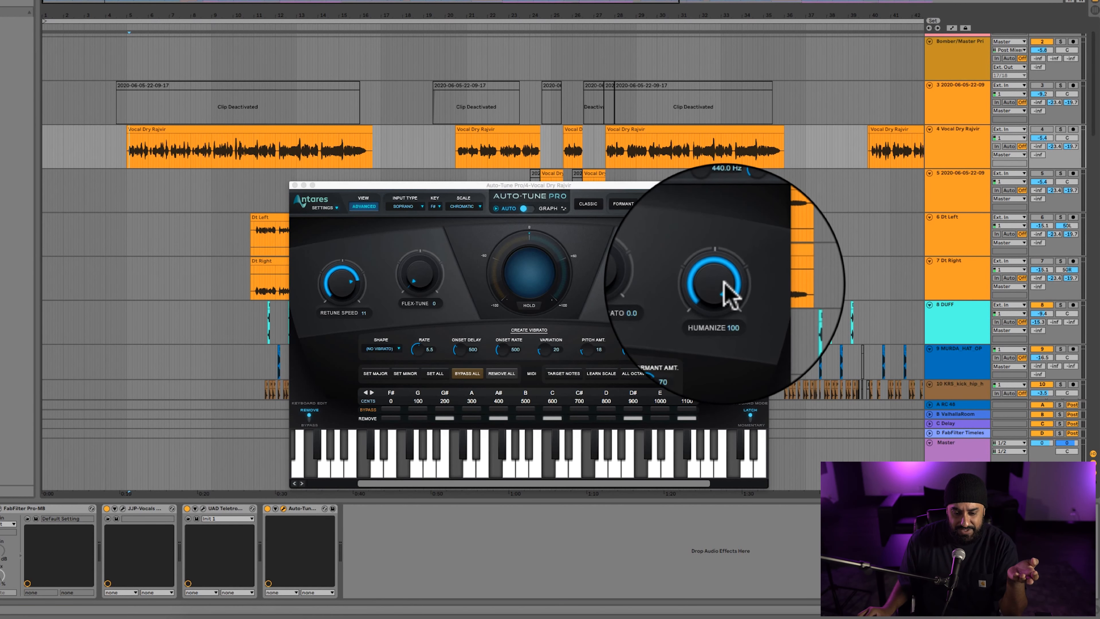
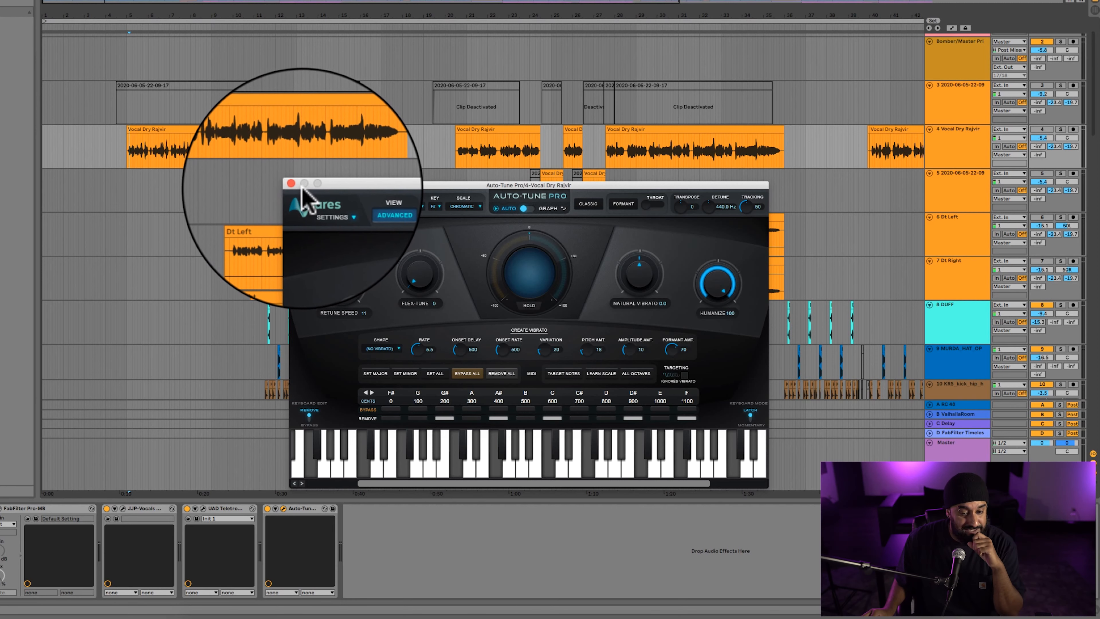
# Close the Auto-Tune Pro window and open FabFilter Pro-MB from the device chain of track 4, the dry vocal.
pyautogui.click(297, 186)
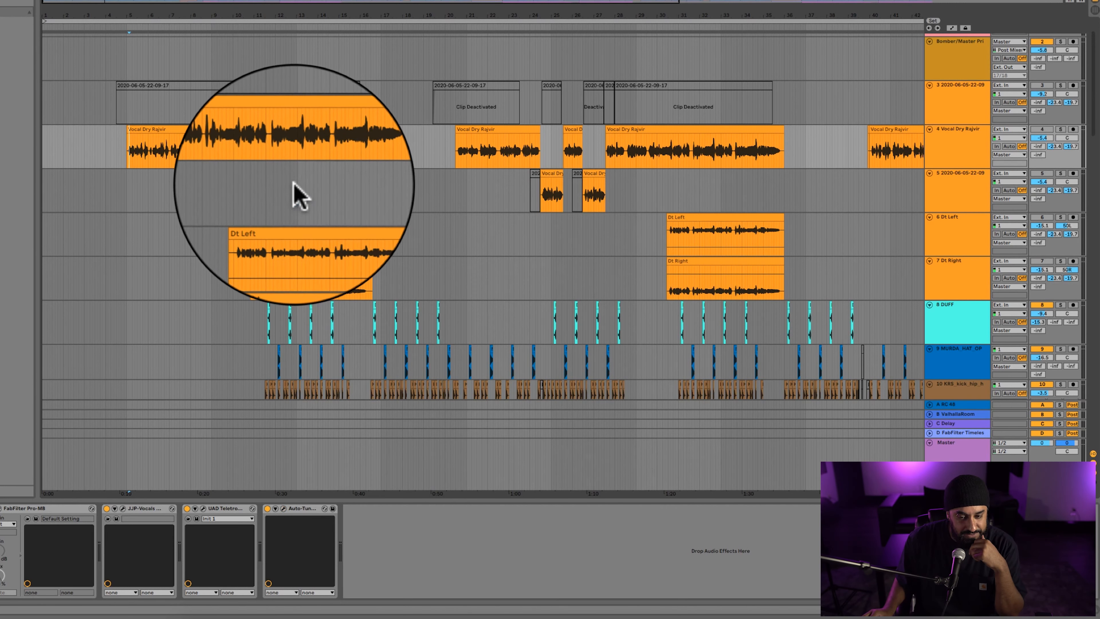
pyautogui.click(969, 135)
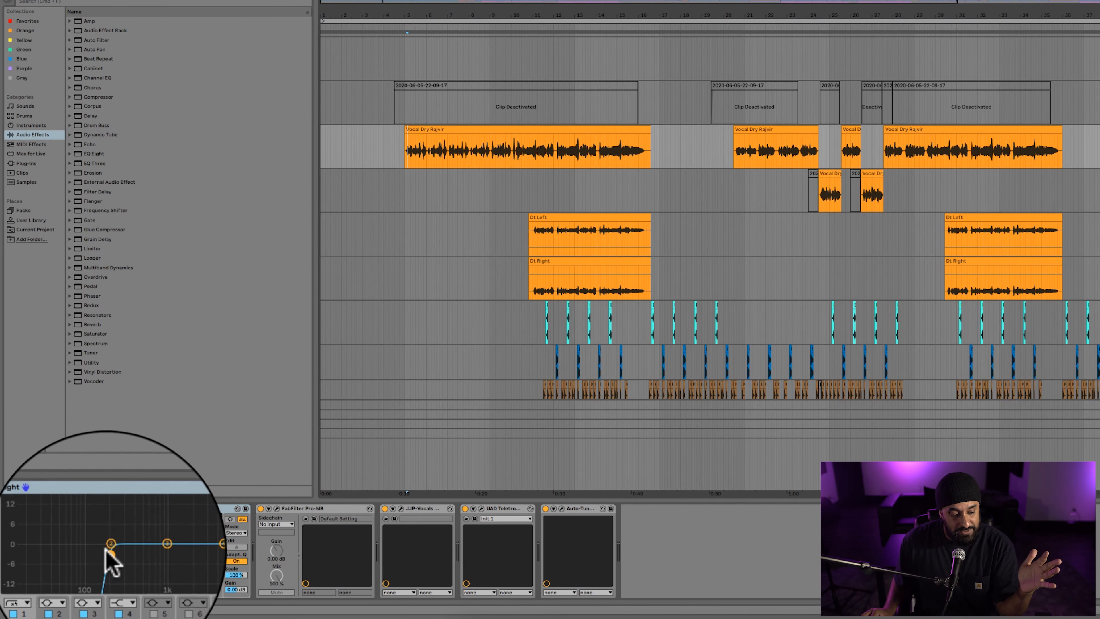
pyautogui.click(276, 508)
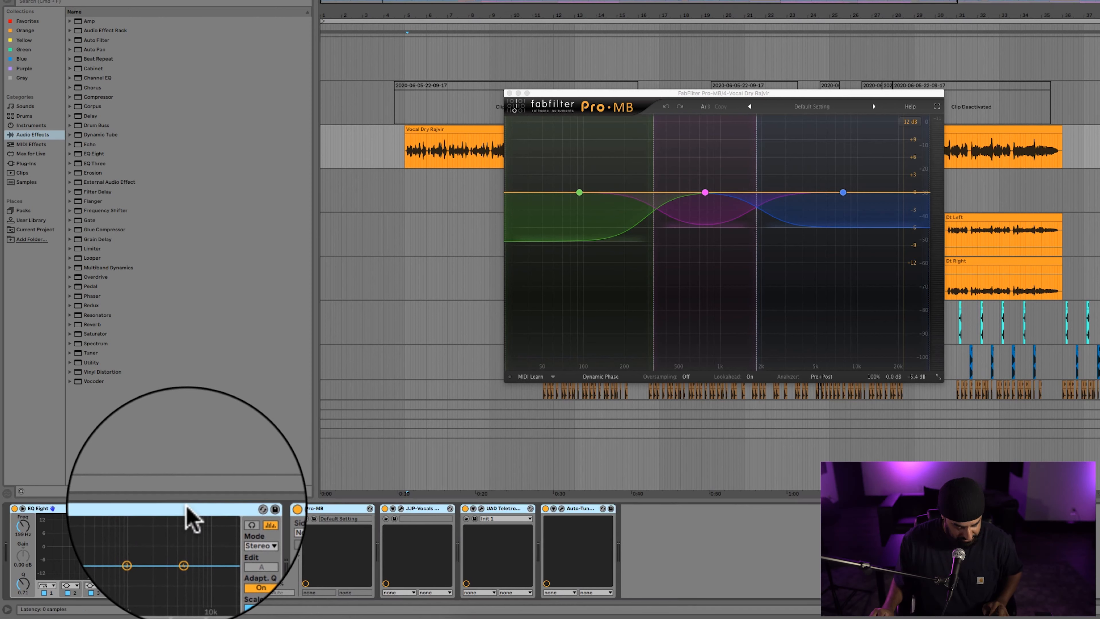
# Group the dry vocal's devices from EQ Eight through UAD Teletronix into an Audio Effect Rack, leaving Auto-Tune outside.
pyautogui.click(519, 509)
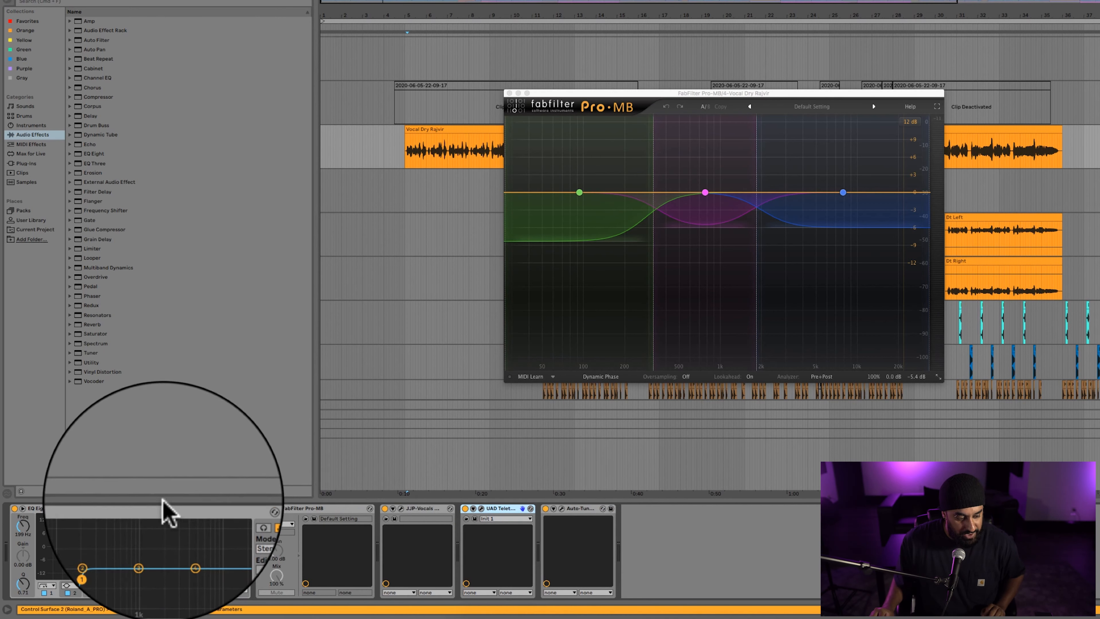
pyautogui.keyDown('shift'); pyautogui.click(155, 506); pyautogui.keyUp('shift')
pyautogui.press('super+g')
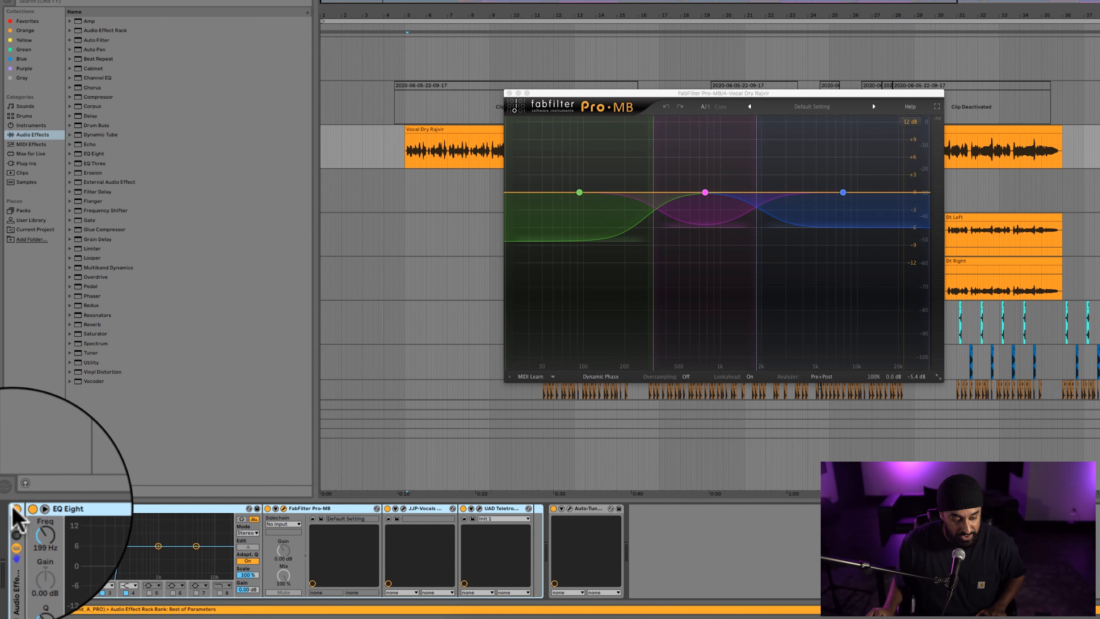
# Play the dry vocal with the new rack bypassed, and switch the rack back on.
pyautogui.click(16, 509)
pyautogui.press('space')
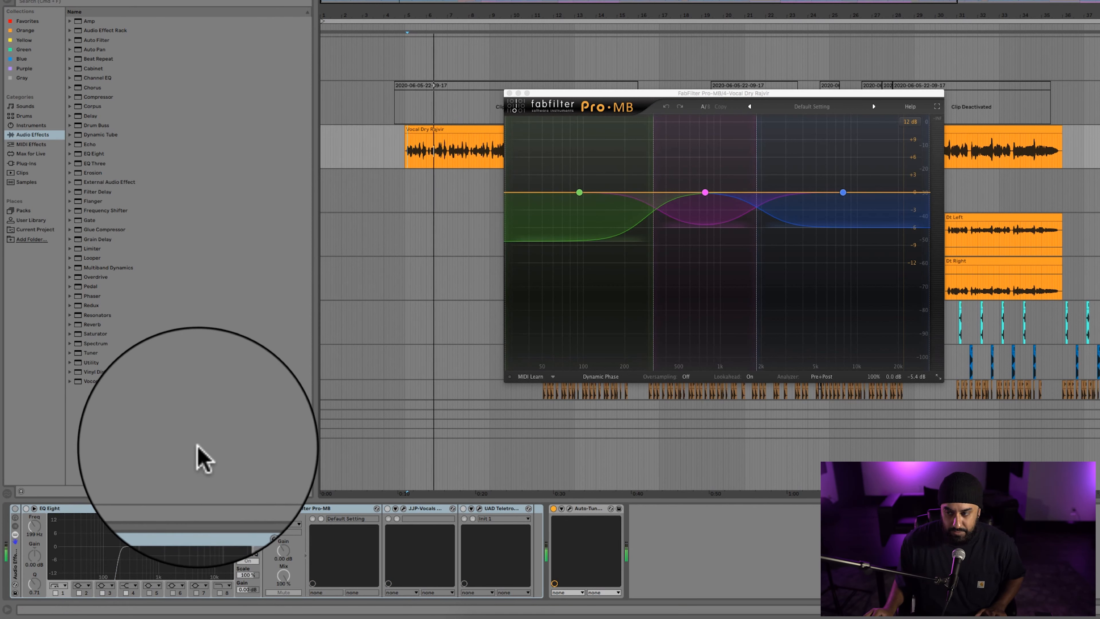
pyautogui.press('space')
pyautogui.click(68, 507)
pyautogui.click(15, 509)
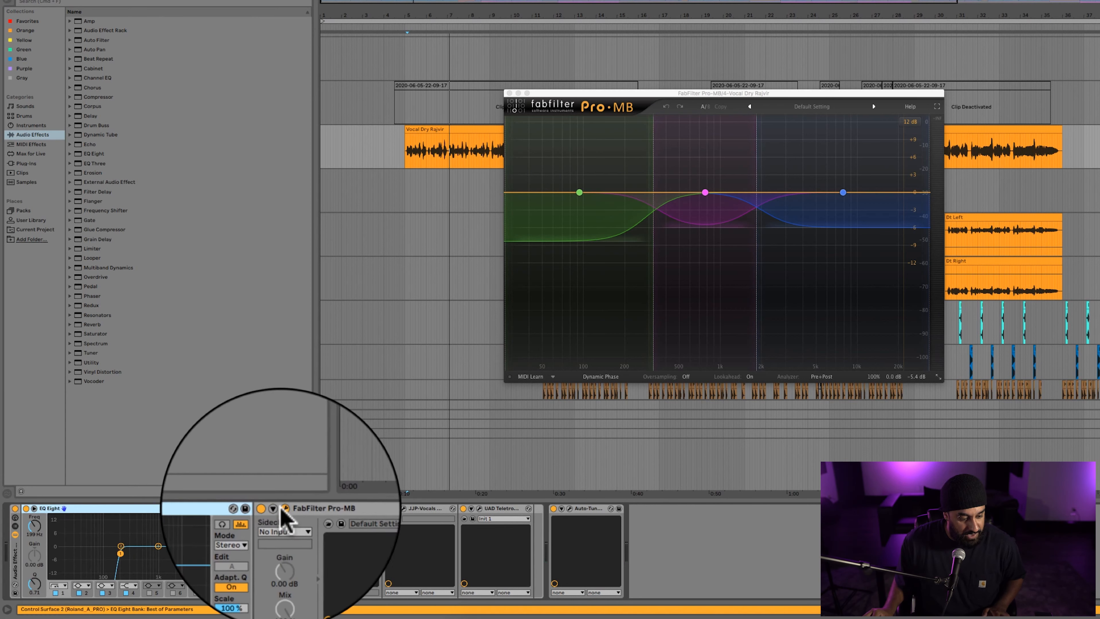
# Bypass Pro-MB, JJP-Vocals and UAD Teletronix in the rack and play the vocal with only EQ Eight active there.
pyautogui.click(387, 508)
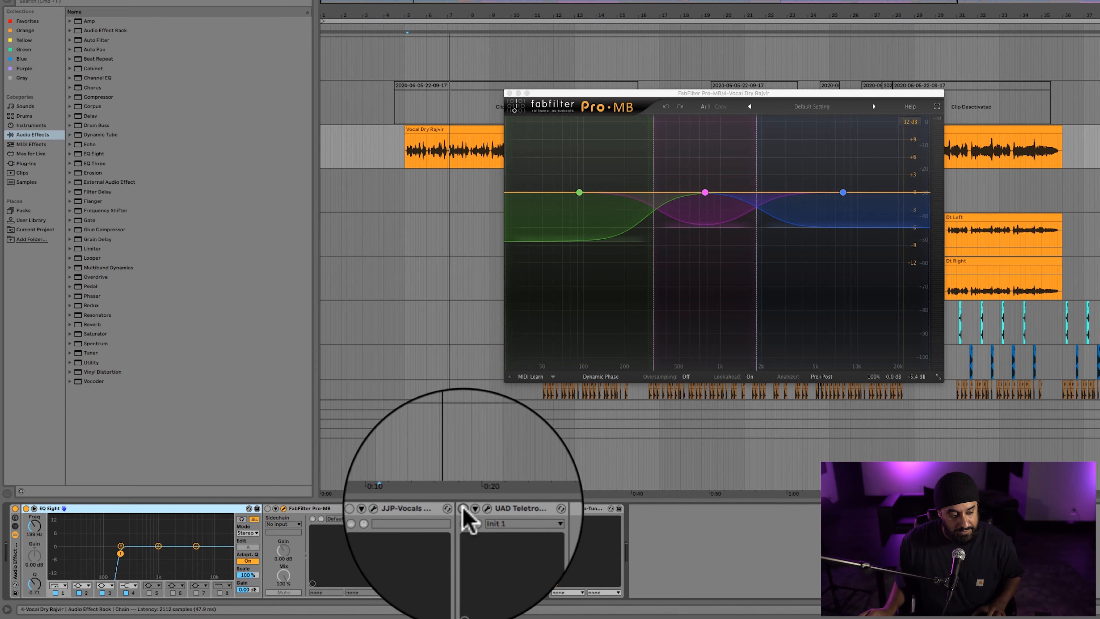
pyautogui.click(464, 509)
pyautogui.press('space')
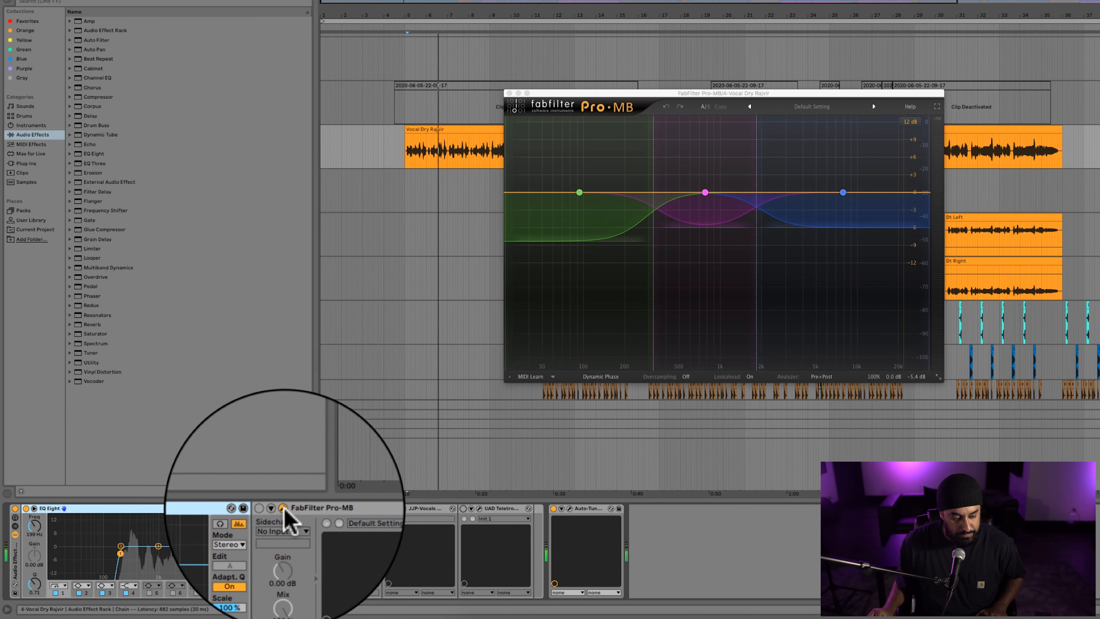
# Reactivate FabFilter Pro-MB in the rack and play the dry vocal through it.
pyautogui.click(283, 508)
pyautogui.click(283, 508)
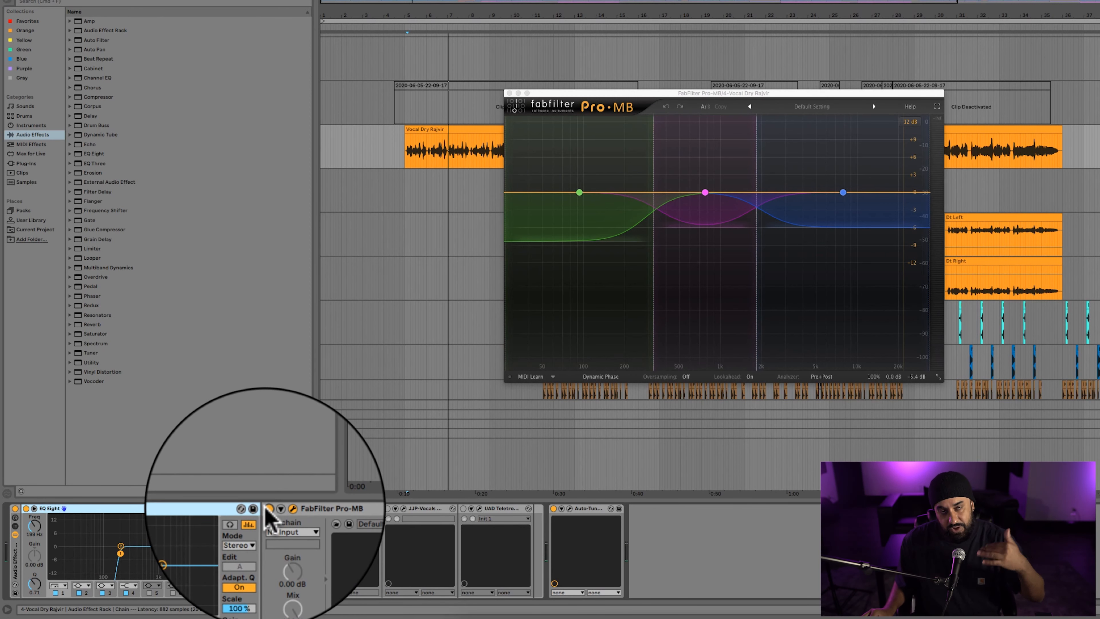
pyautogui.press('space')
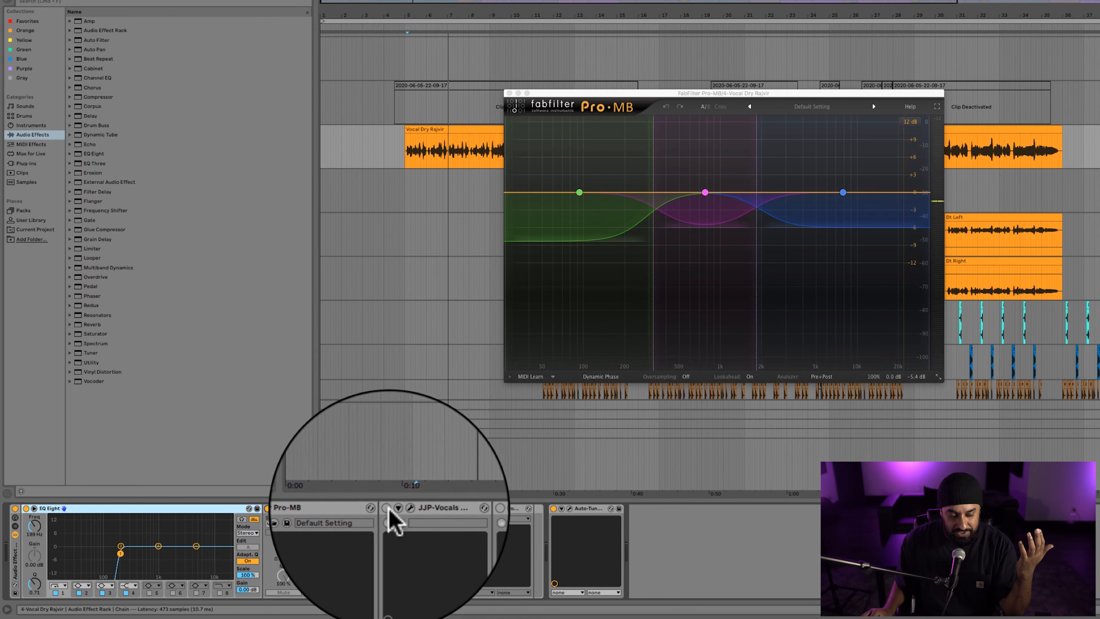
# Reactivate JJP-Vocals, show its window in place of Pro-MB, and play the dry vocal through it.
pyautogui.click(389, 508)
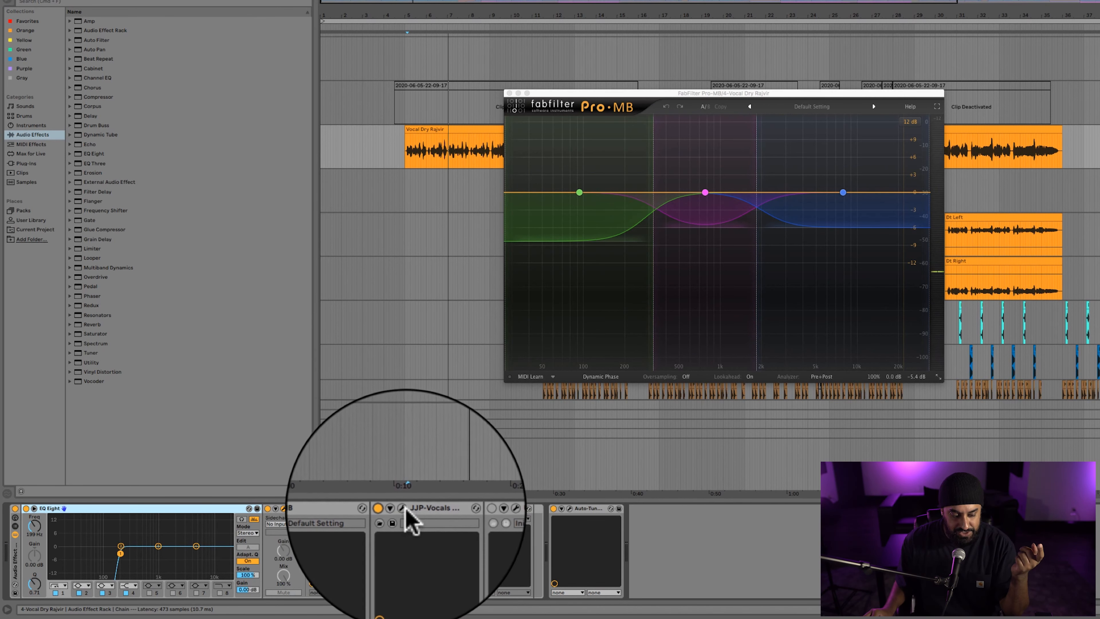
pyautogui.click(404, 508)
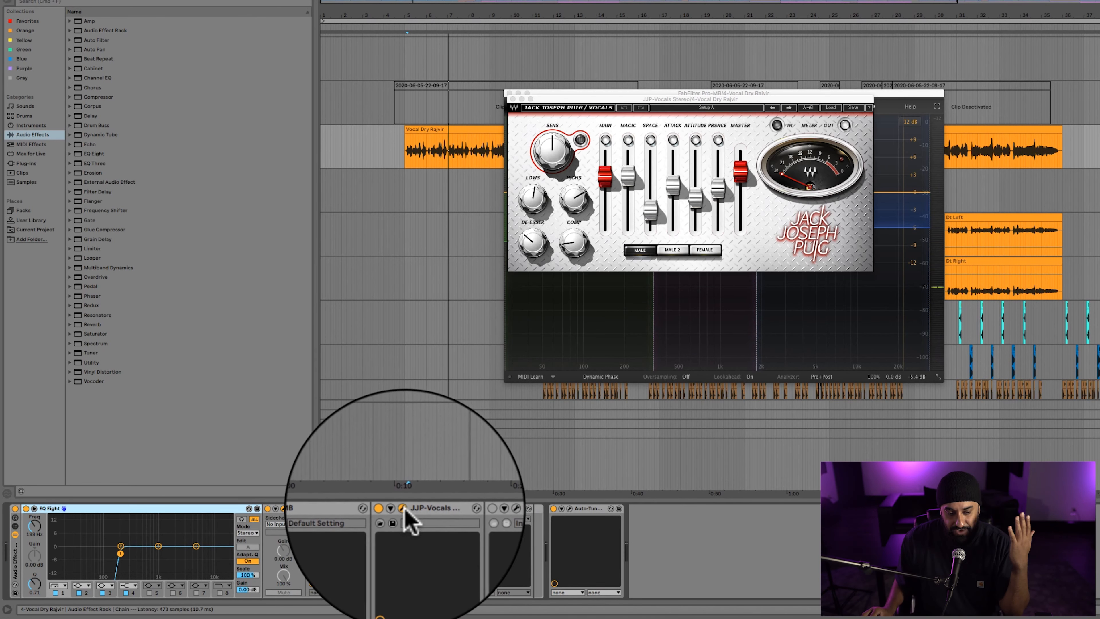
pyautogui.click(509, 92)
pyautogui.hscroll(1, 518, 87)
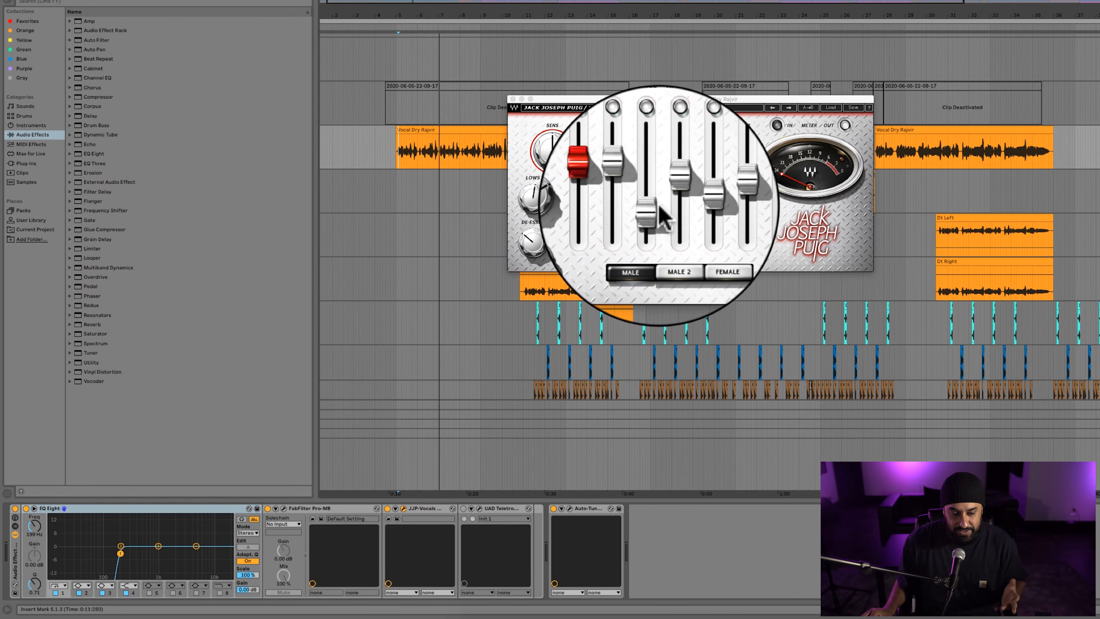
pyautogui.press('space')
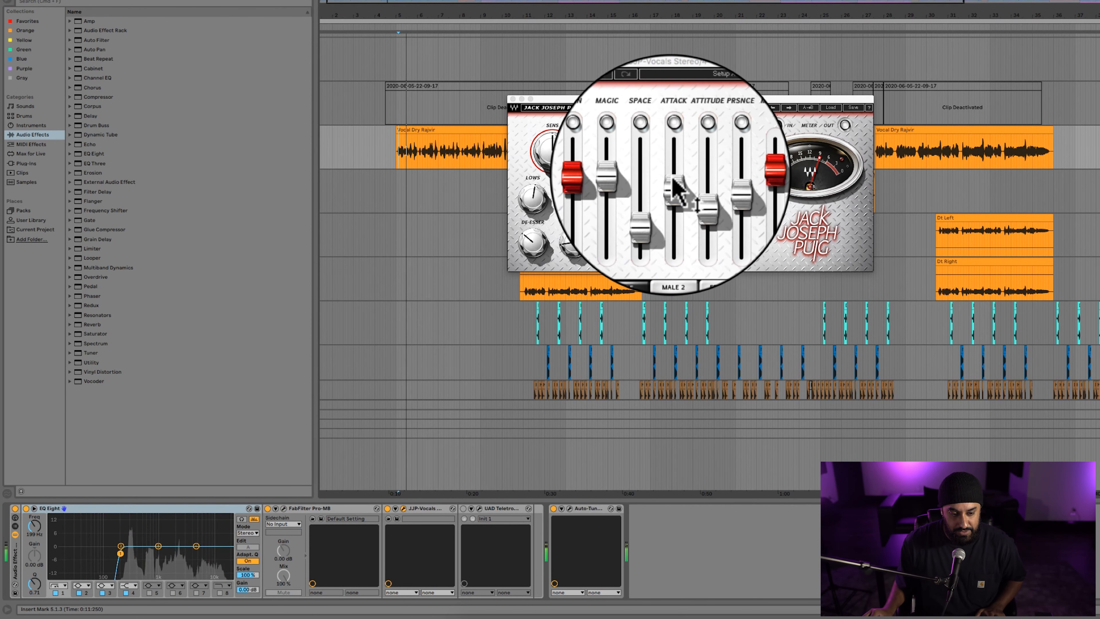
pyautogui.moveTo(673, 178)
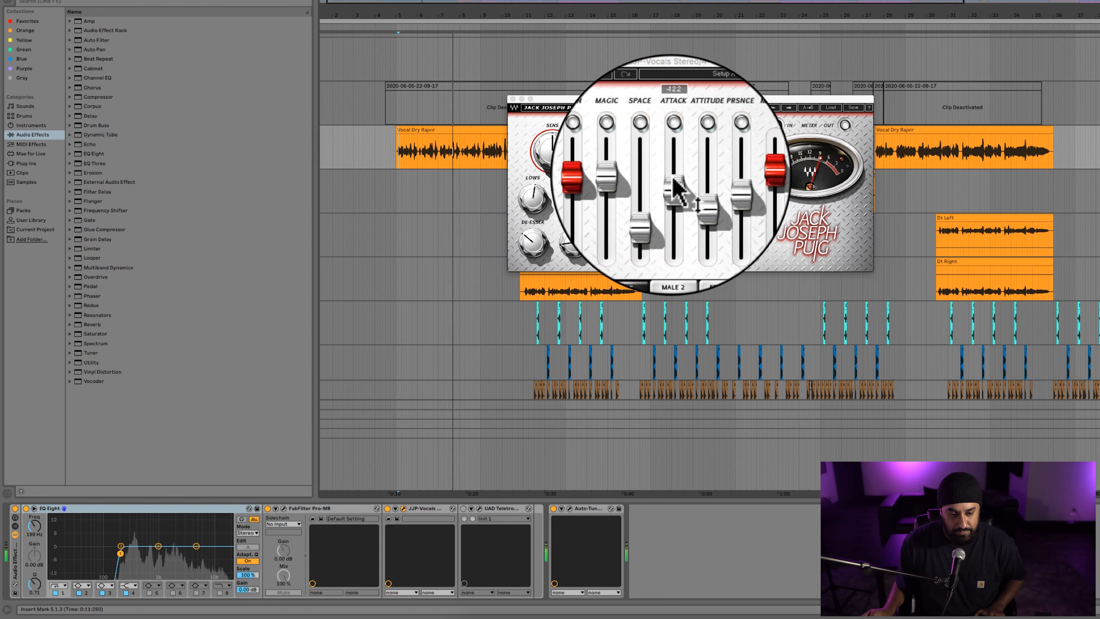
# Open and reactivate the UAD Teletronix LA-2A, play the vocal through the full chain, and close both plug-in windows.
pyautogui.click(477, 508)
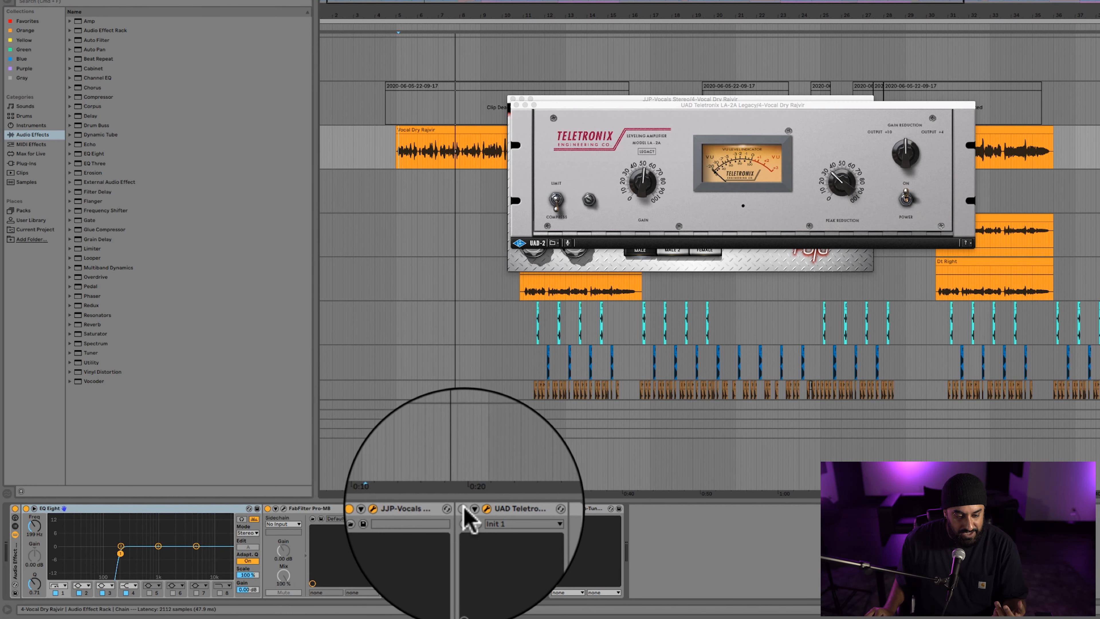
pyautogui.click(464, 507)
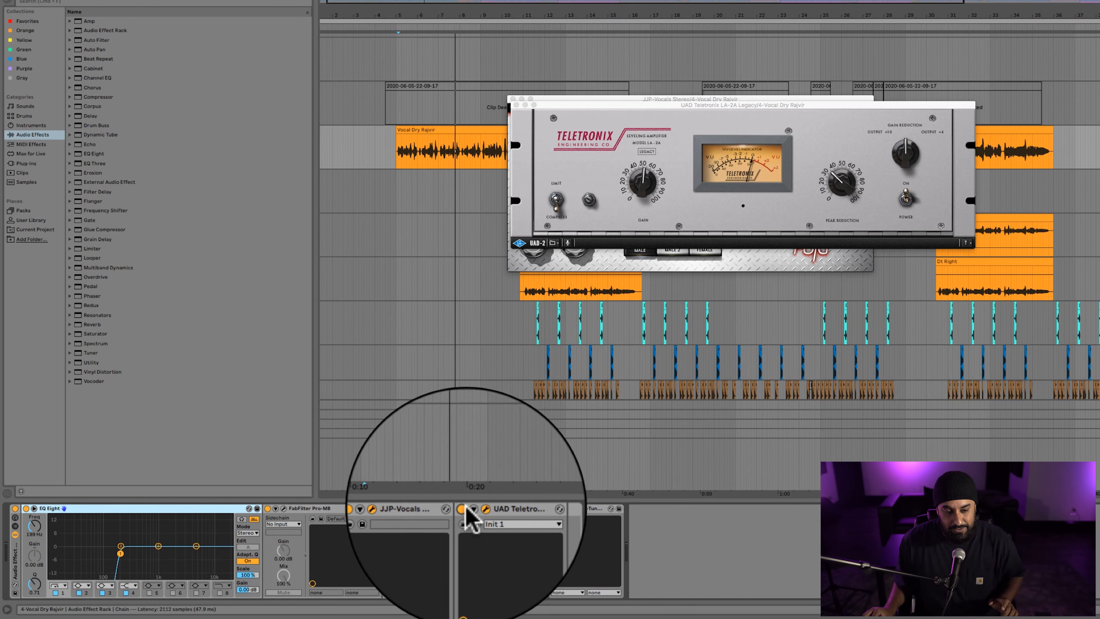
pyautogui.press('space')
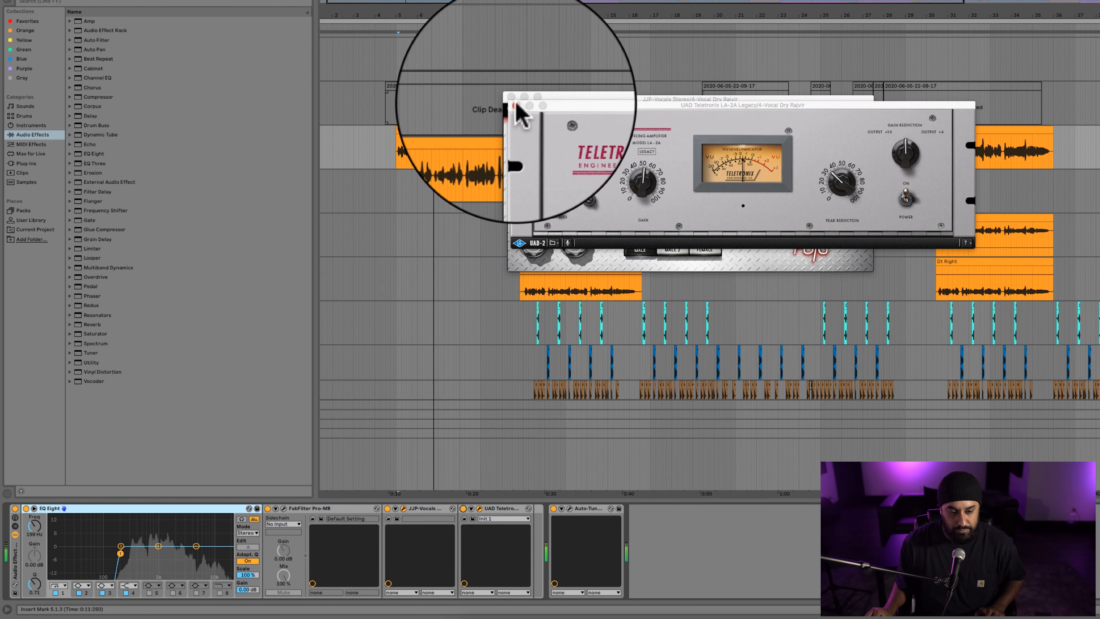
pyautogui.click(515, 106)
pyautogui.click(513, 100)
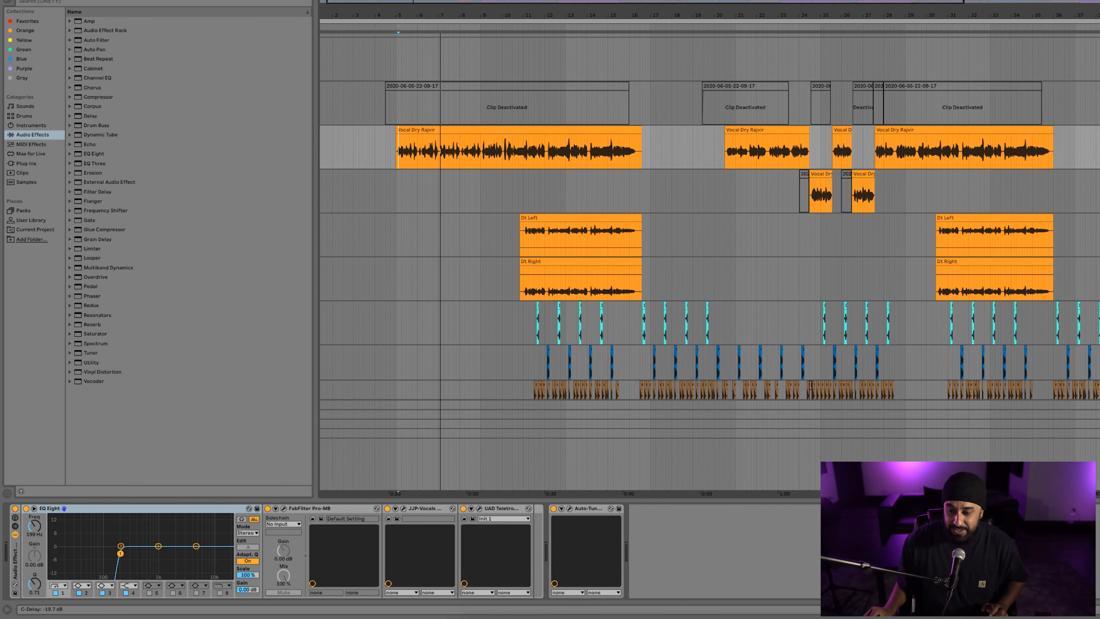
# Look through the device chains of vocal tracks 5, 6 and 7 and return to track 4.
pyautogui.click(1096, 191)
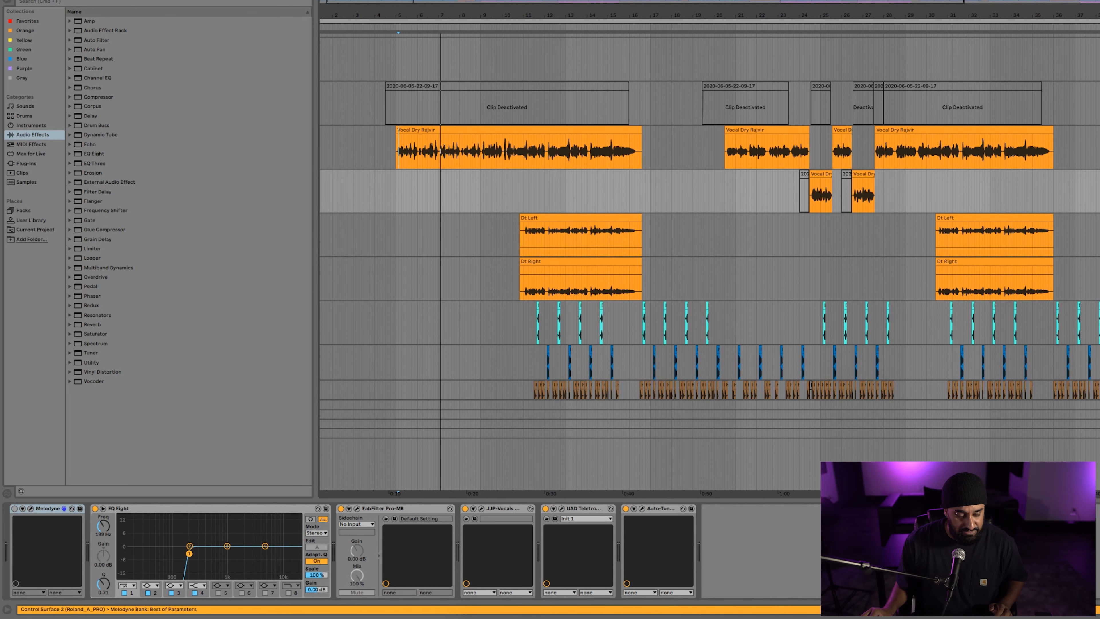
pyautogui.click(1095, 234)
pyautogui.click(1096, 278)
pyautogui.click(1096, 234)
pyautogui.click(1095, 191)
pyautogui.click(1096, 147)
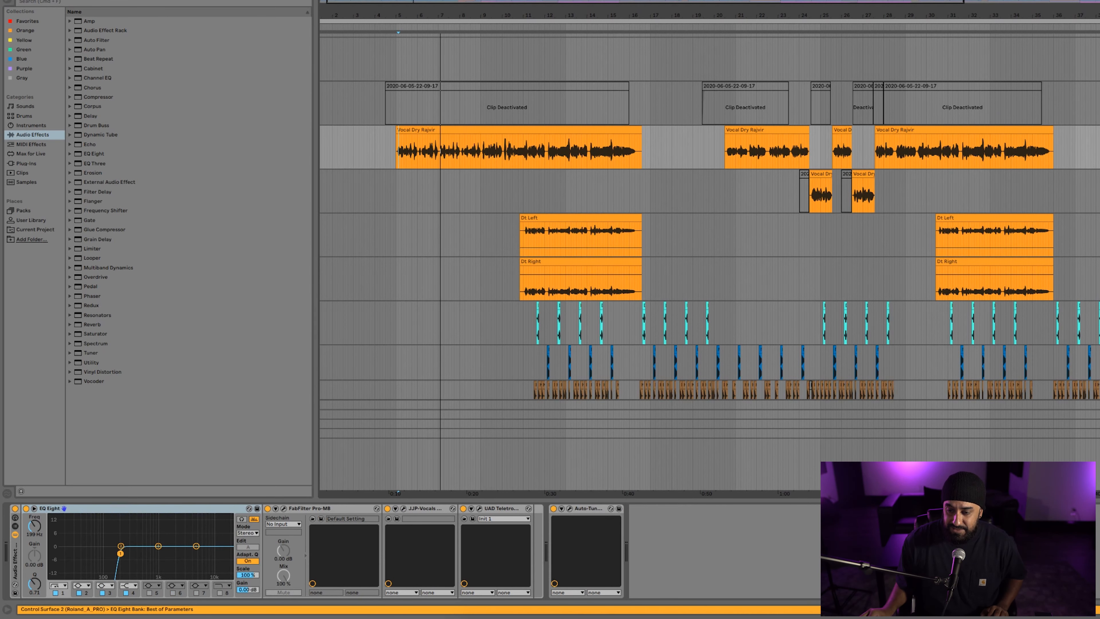
# Solo vocal tracks 4 to 7 together and play them.
pyautogui.keyDown('shift'); pyautogui.click(1051, 262); pyautogui.keyUp('shift')
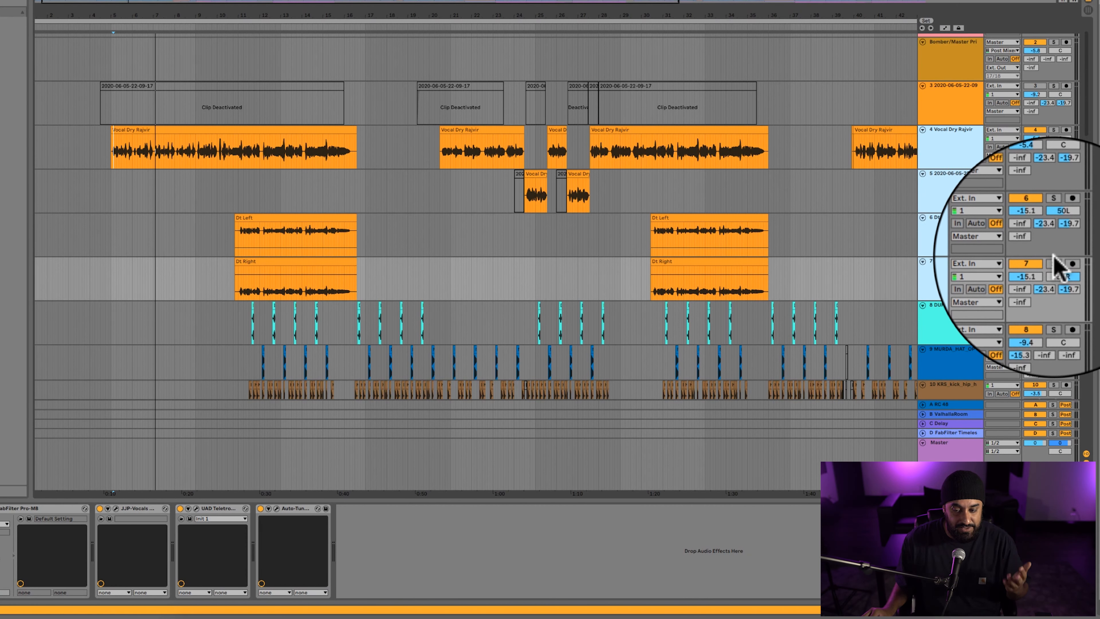
pyautogui.click(1054, 262)
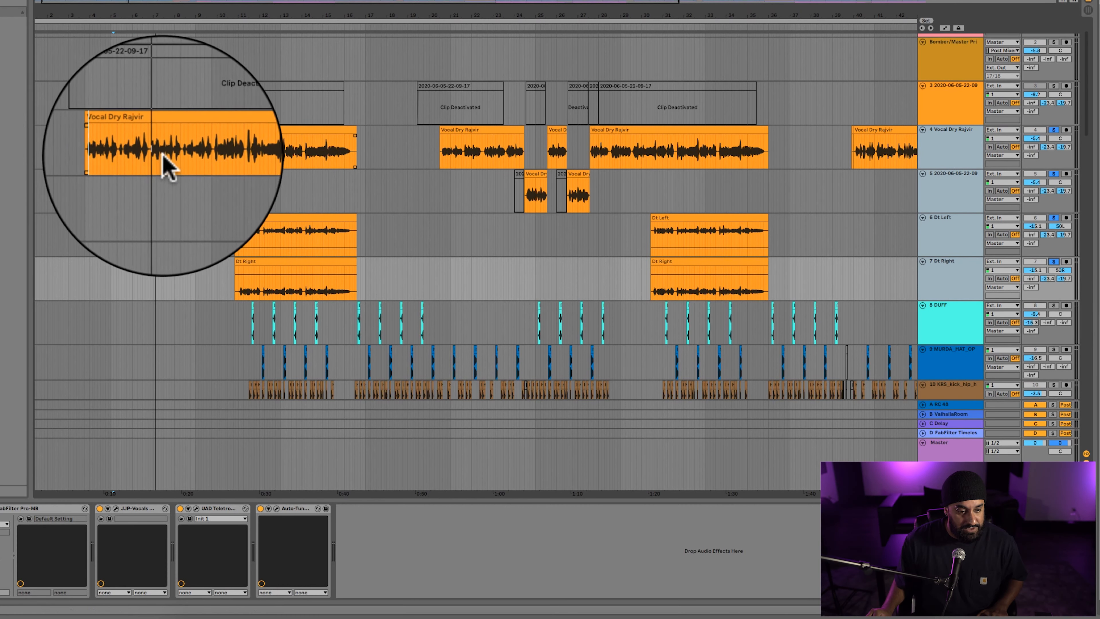
pyautogui.press('space')
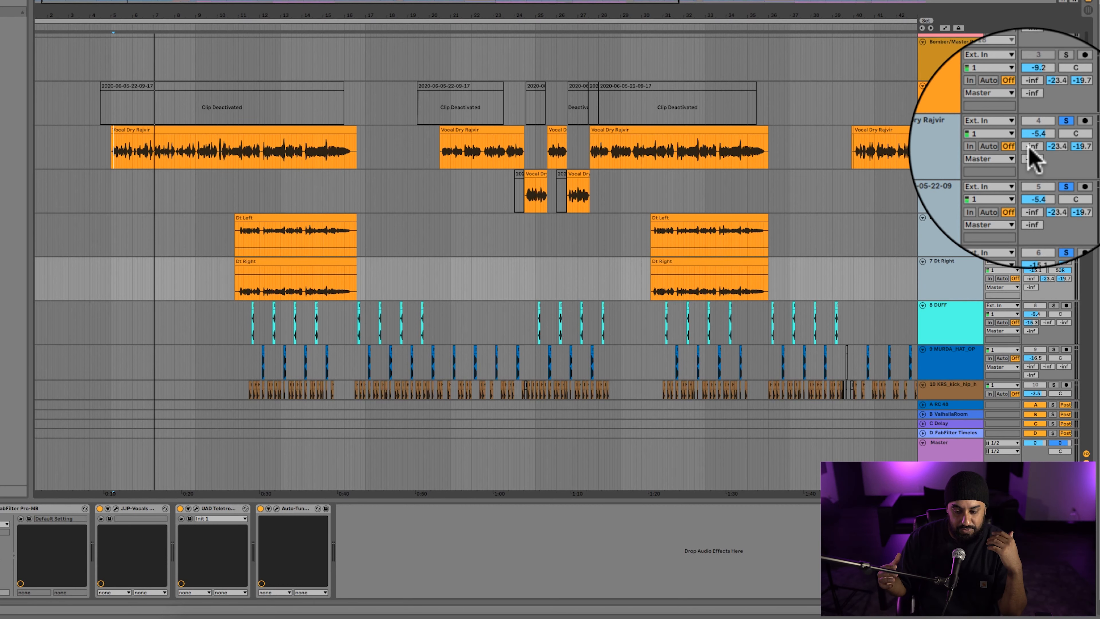
# Examine the alternating clips on vocal tracks 4 and 5 around bars 24 to 28 and play them from mid-bar 23.
pyautogui.click(506, 192)
pyautogui.scroll(2, 505, 192)
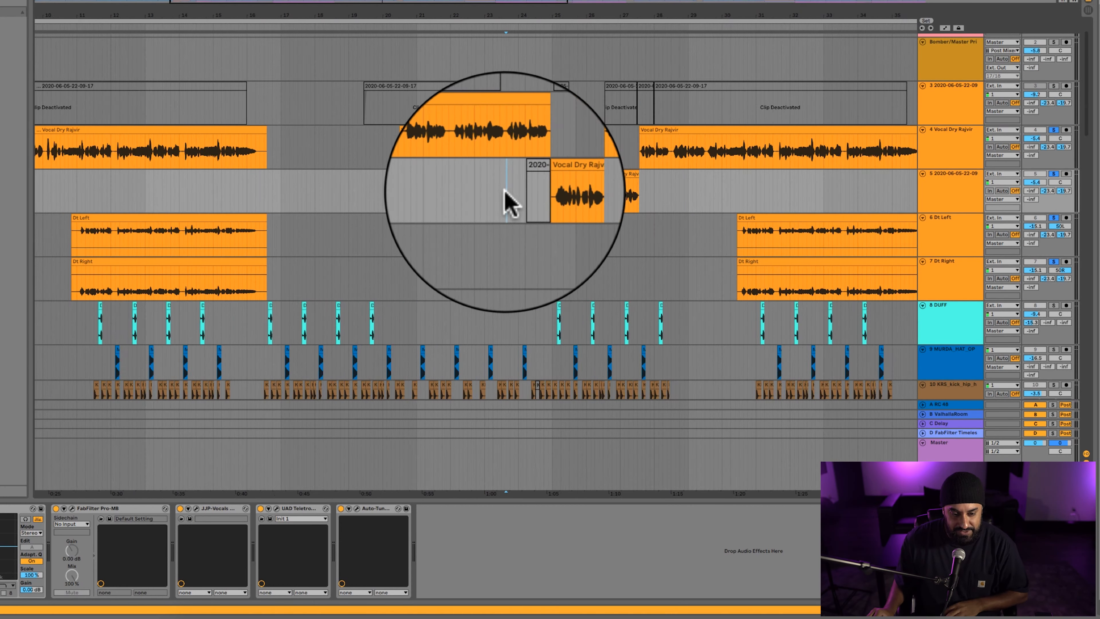
pyautogui.scroll(2, 506, 193)
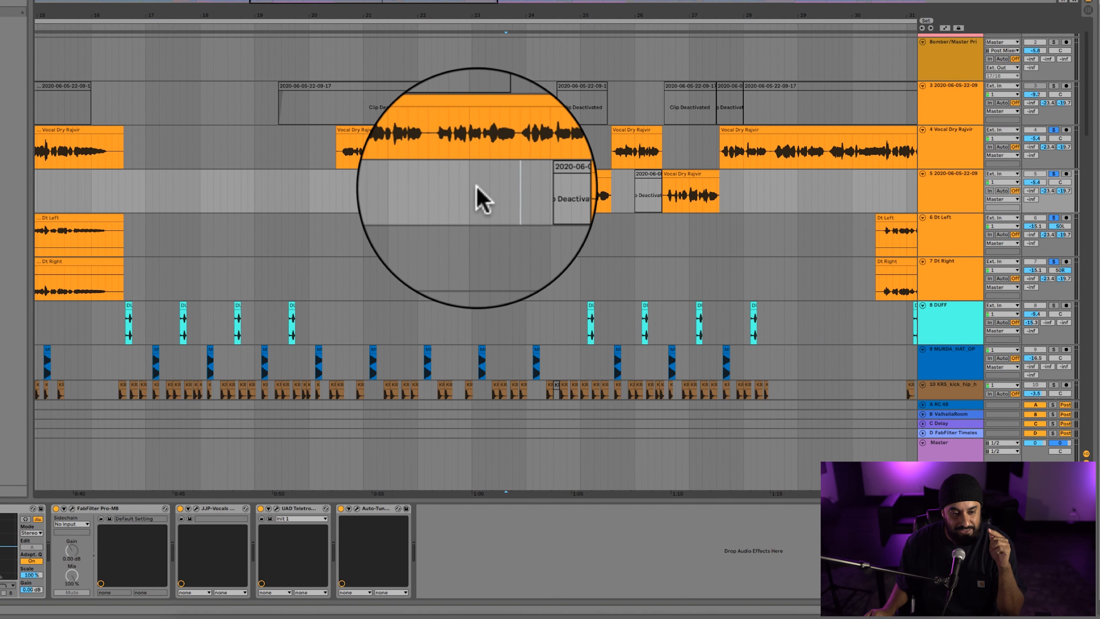
pyautogui.click(343, 193)
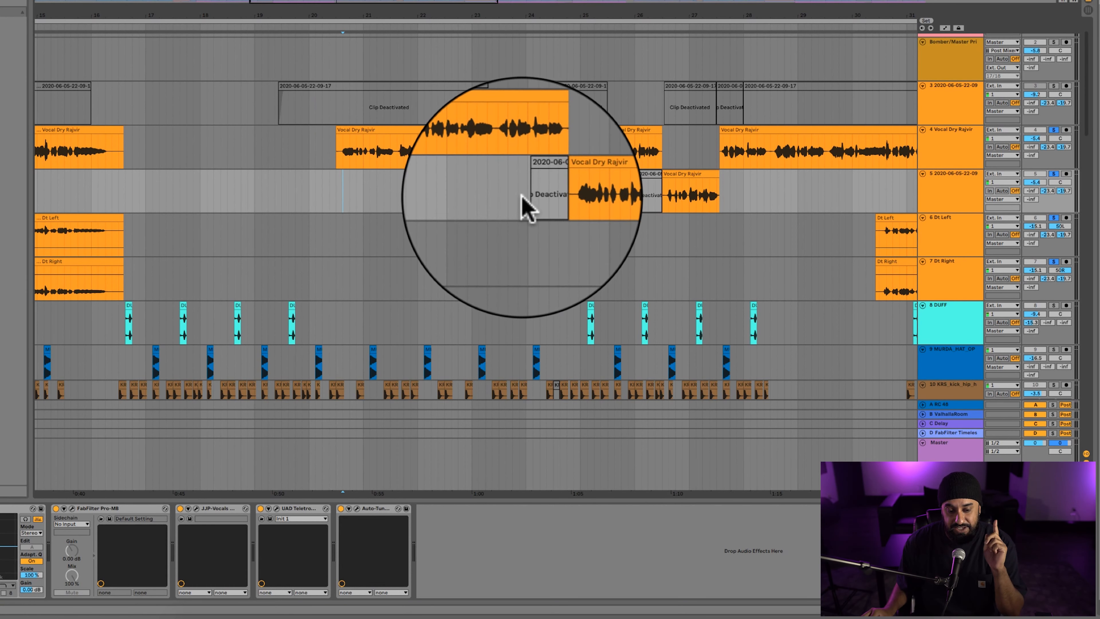
pyautogui.moveTo(525, 192); pyautogui.dragTo(821, 192)
pyautogui.click(771, 194)
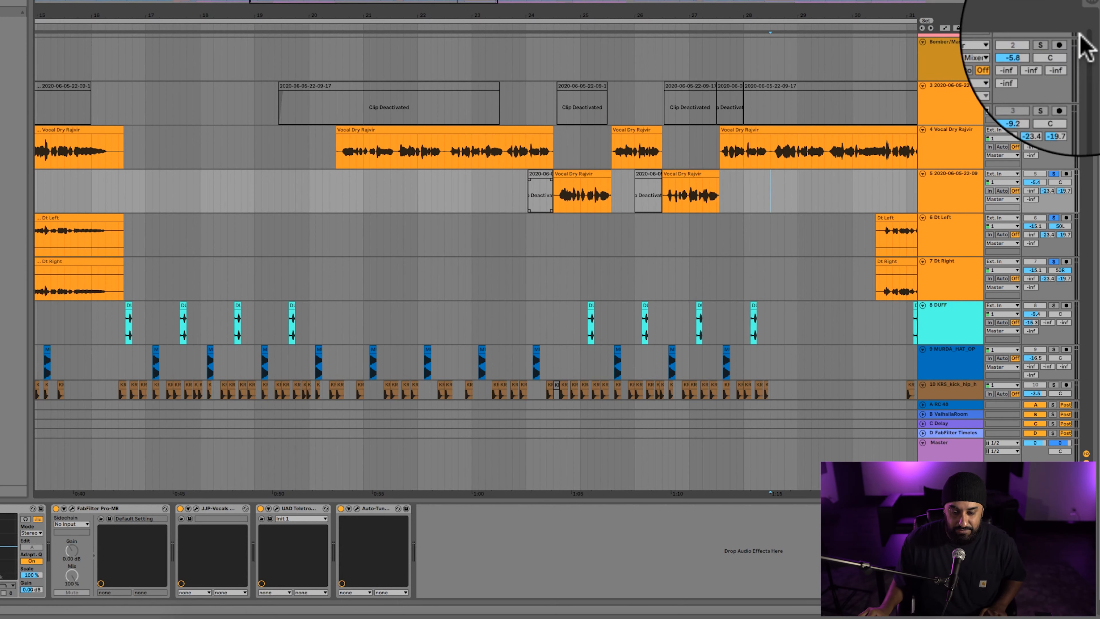
pyautogui.click(506, 191)
pyautogui.press('space')
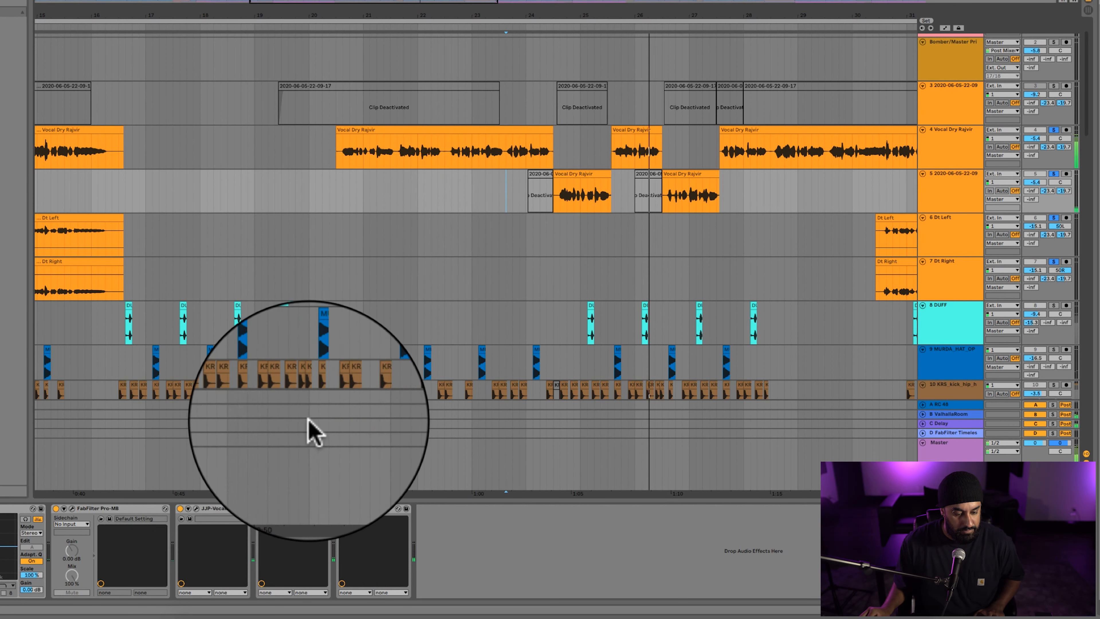
# Compare the Auto-Tune Pro settings of vocal tracks 5 and 4, and return to track 5 with the whole arrangement in view.
pyautogui.click(358, 509)
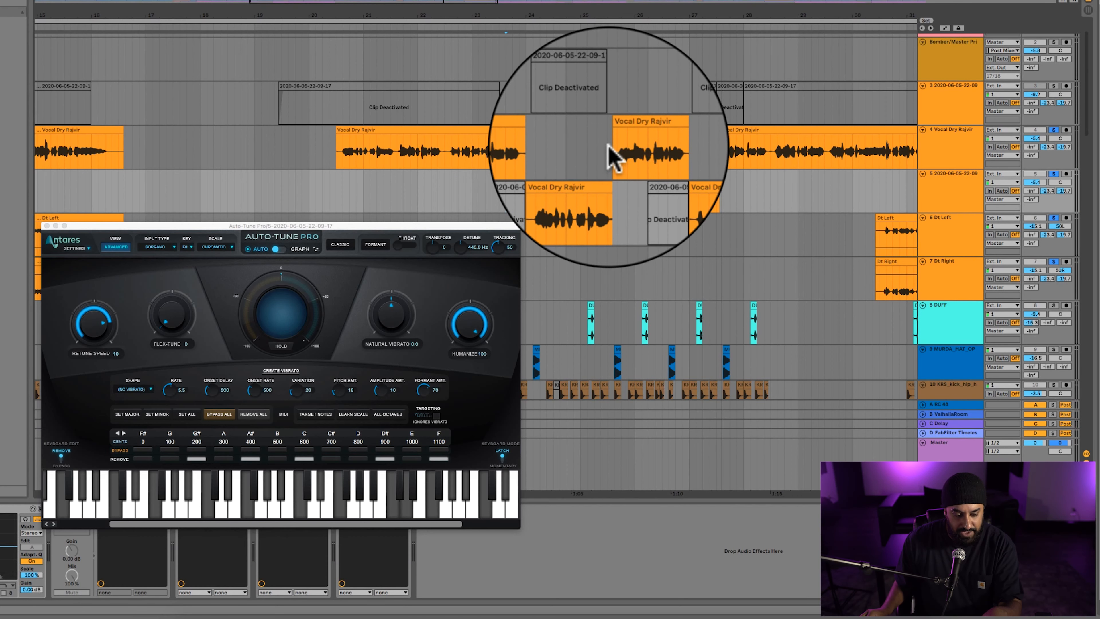
pyautogui.click(608, 148)
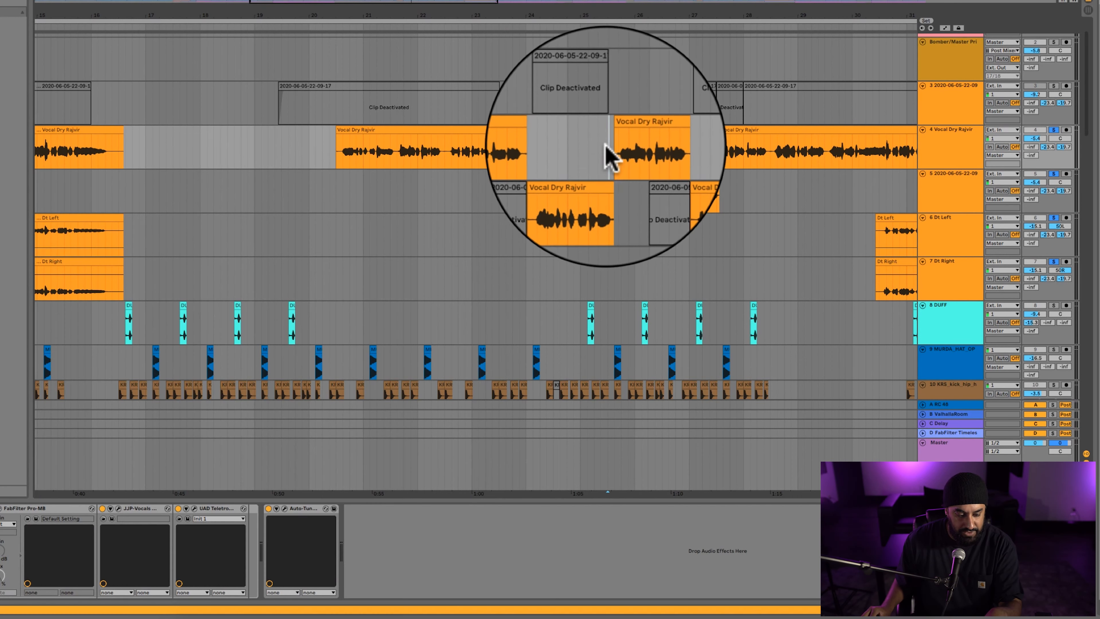
pyautogui.click(284, 508)
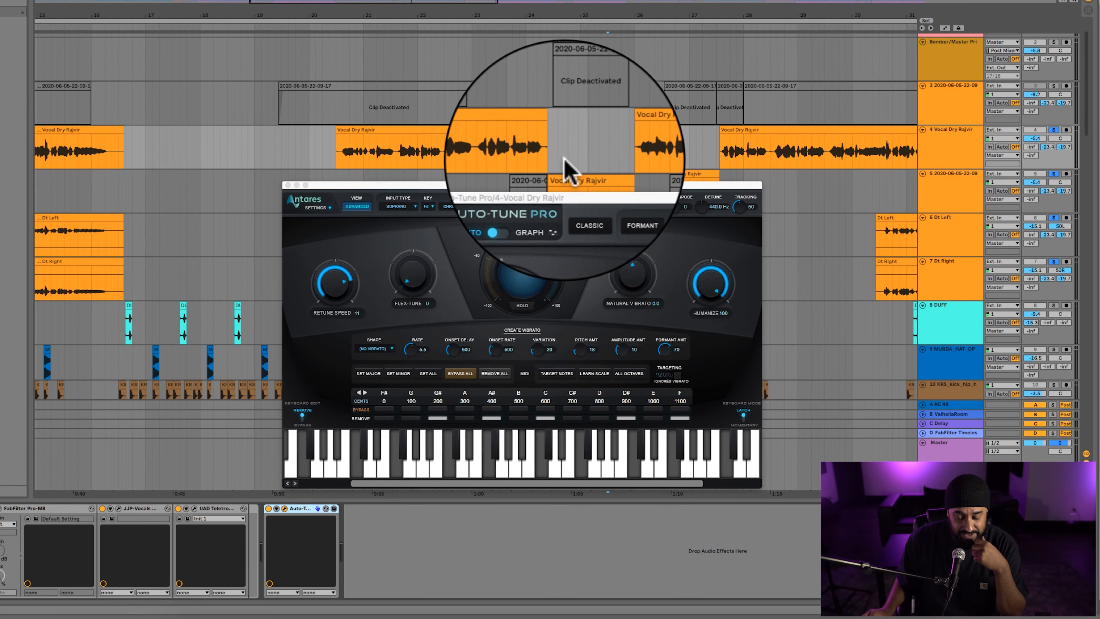
pyautogui.click(288, 185)
pyautogui.click(376, 181)
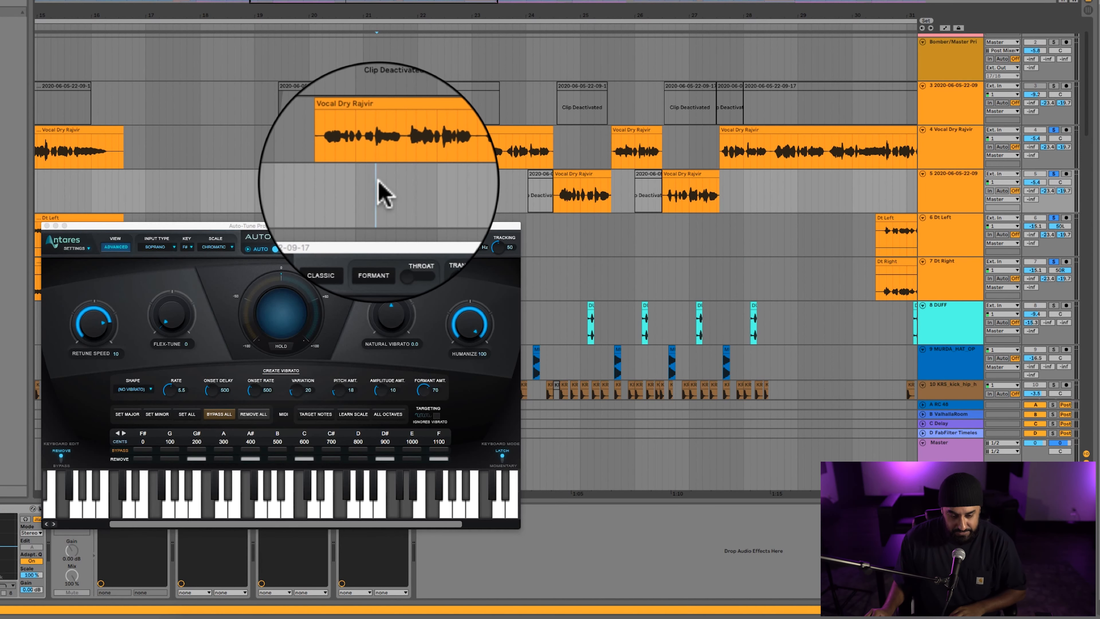
pyautogui.press('w')
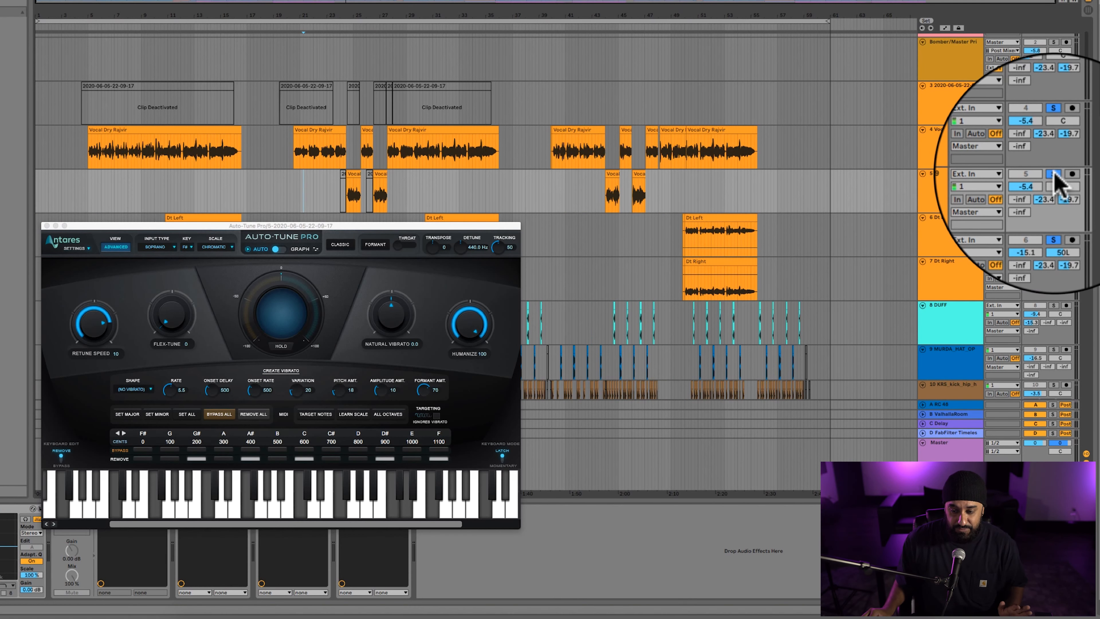
# Turn off the solo on vocal track 5 and examine the bx_XL V2 and FabFilter Pro-Q 2 settings on the master track.
pyautogui.click(1054, 173)
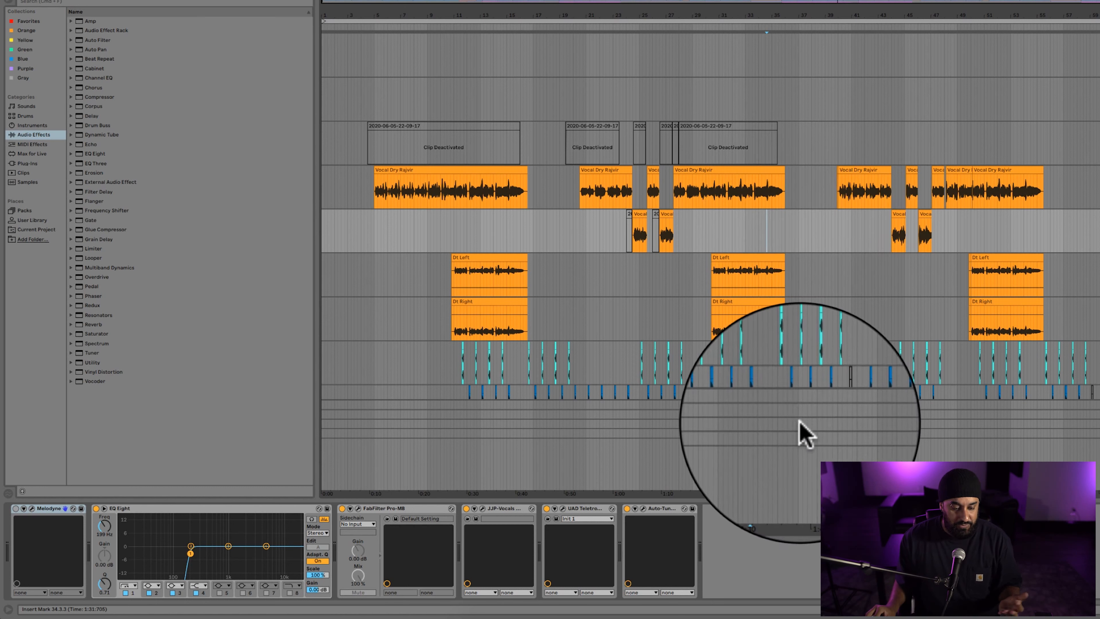
pyautogui.click(716, 451)
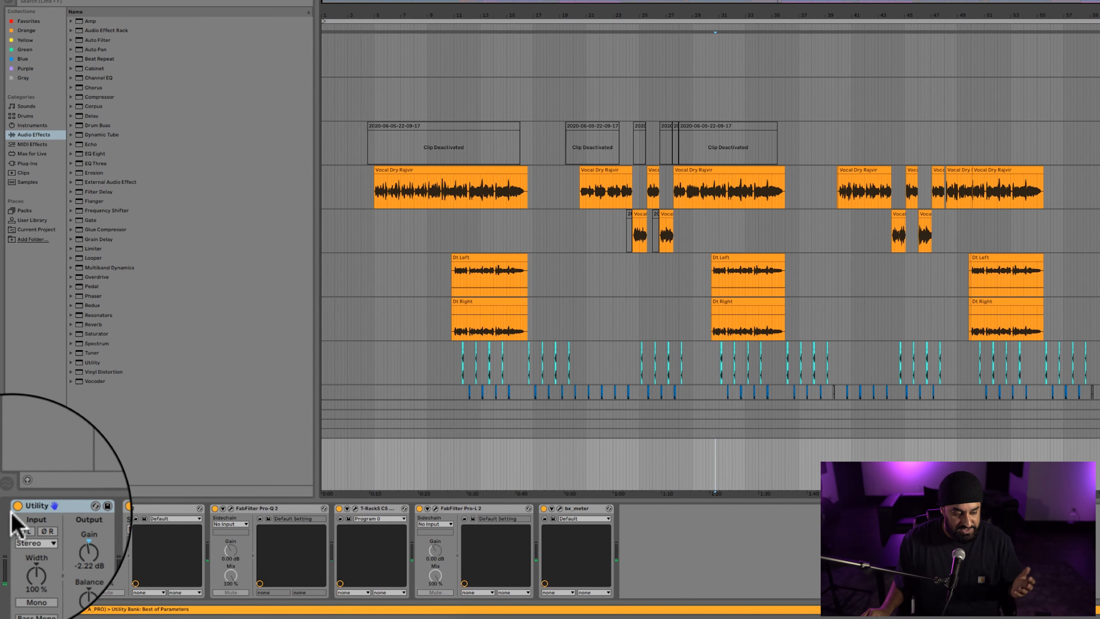
pyautogui.click(107, 509)
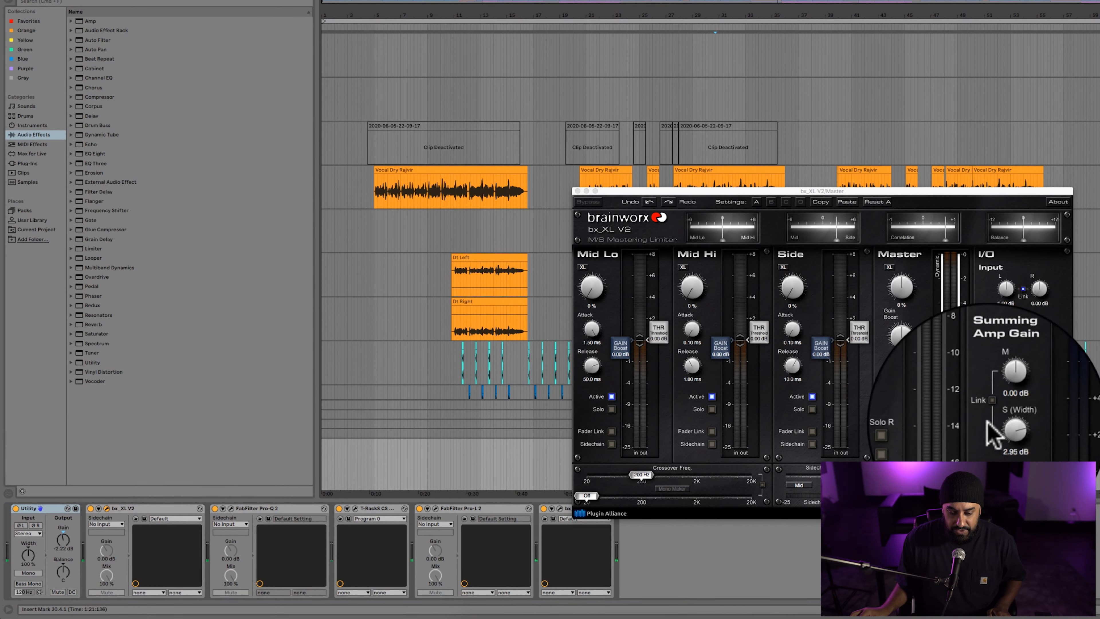
pyautogui.click(230, 507)
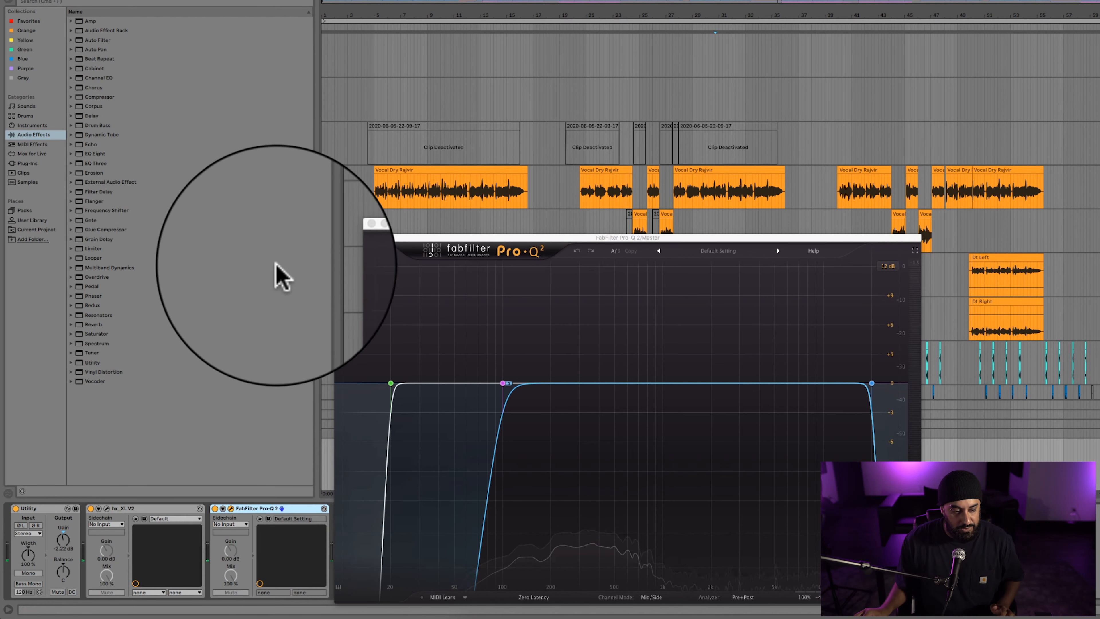
pyautogui.click(338, 238)
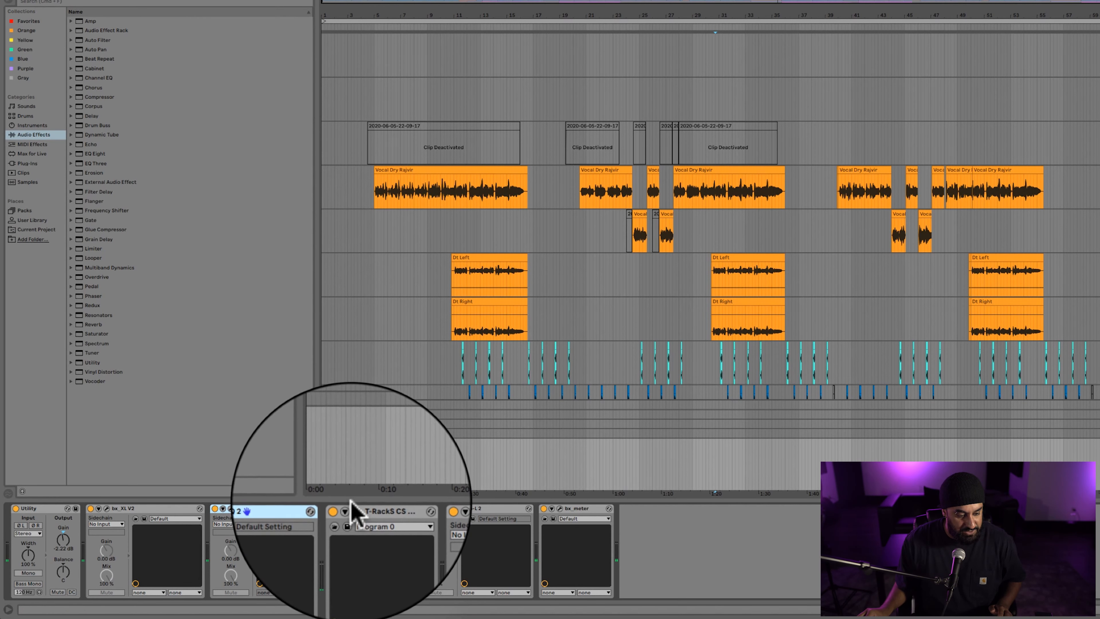
# Examine the master's T-RackS Classic Clipper, FabFilter Pro-L 2 and bx_meter while playing from bar 27, and close their windows.
pyautogui.click(355, 508)
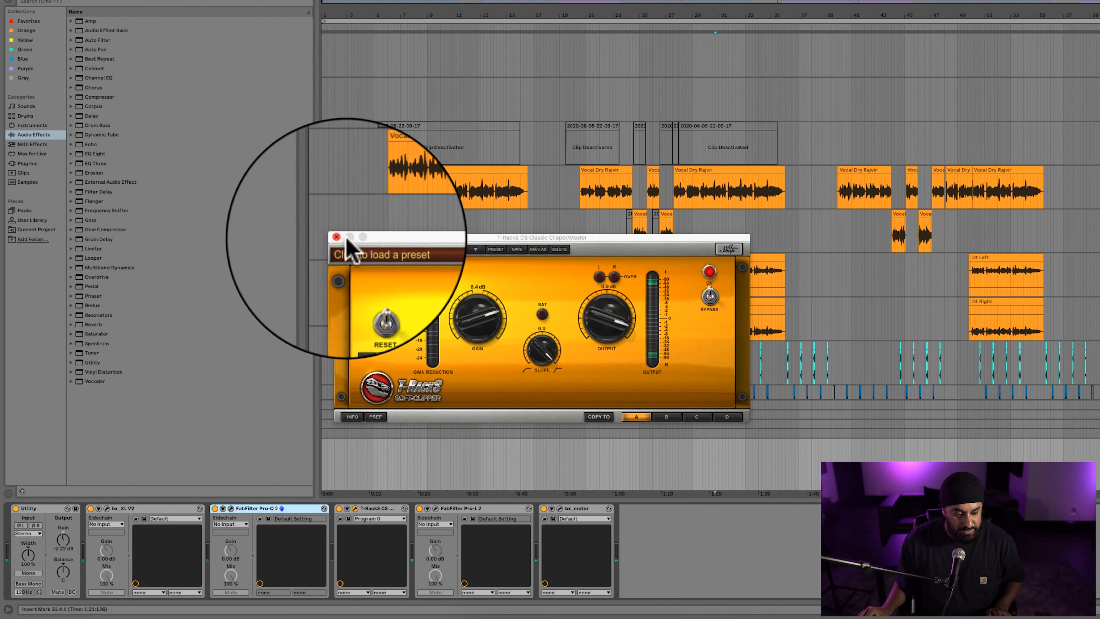
pyautogui.click(436, 509)
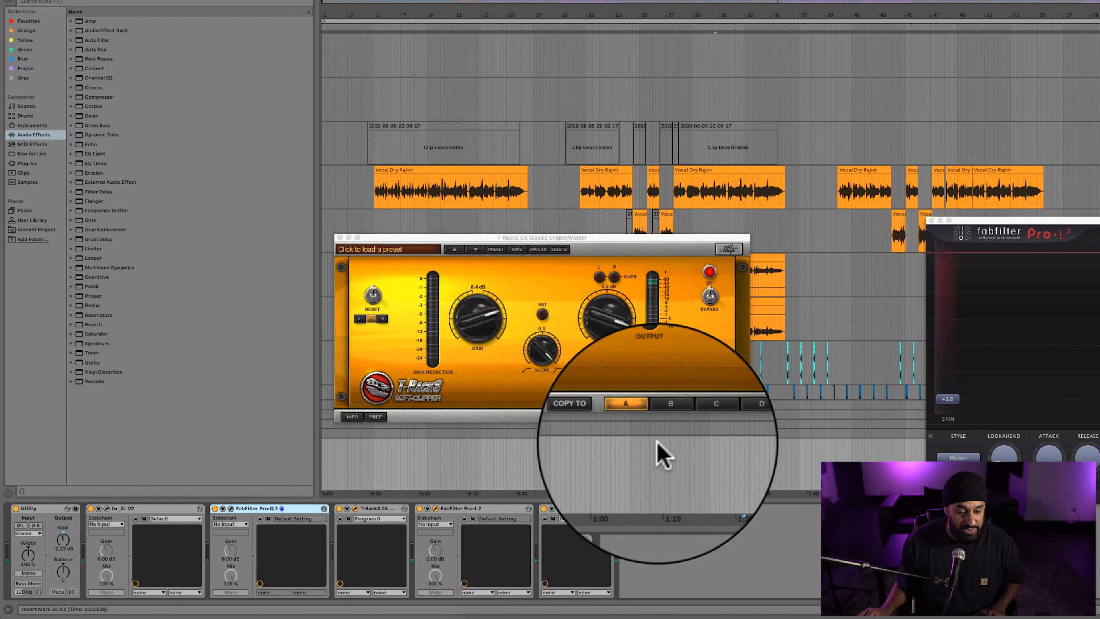
pyautogui.click(558, 509)
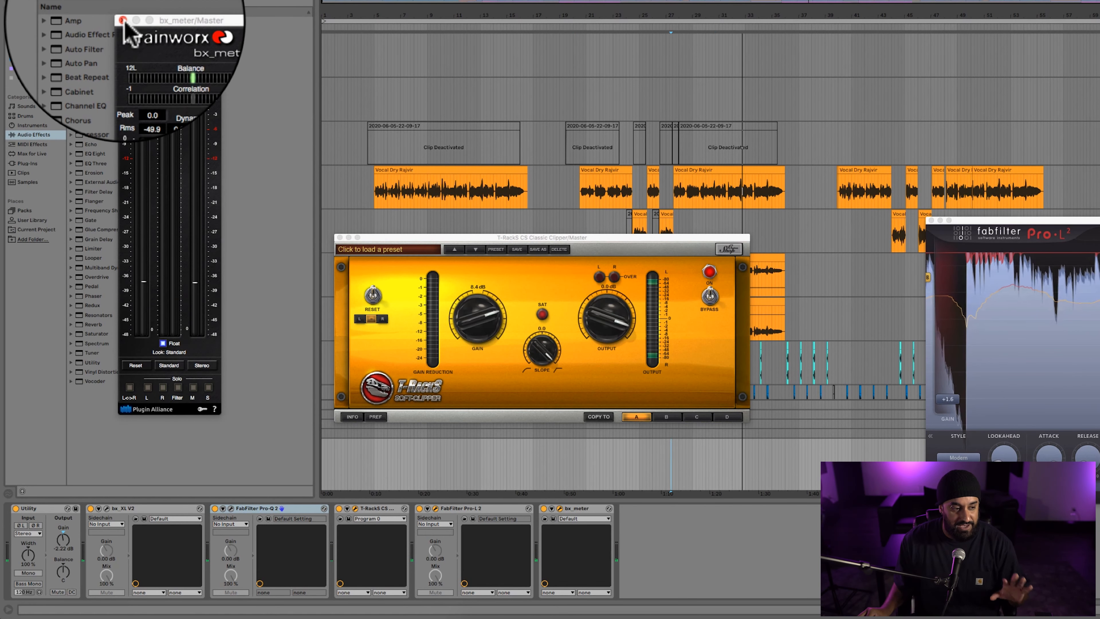
pyautogui.click(123, 21)
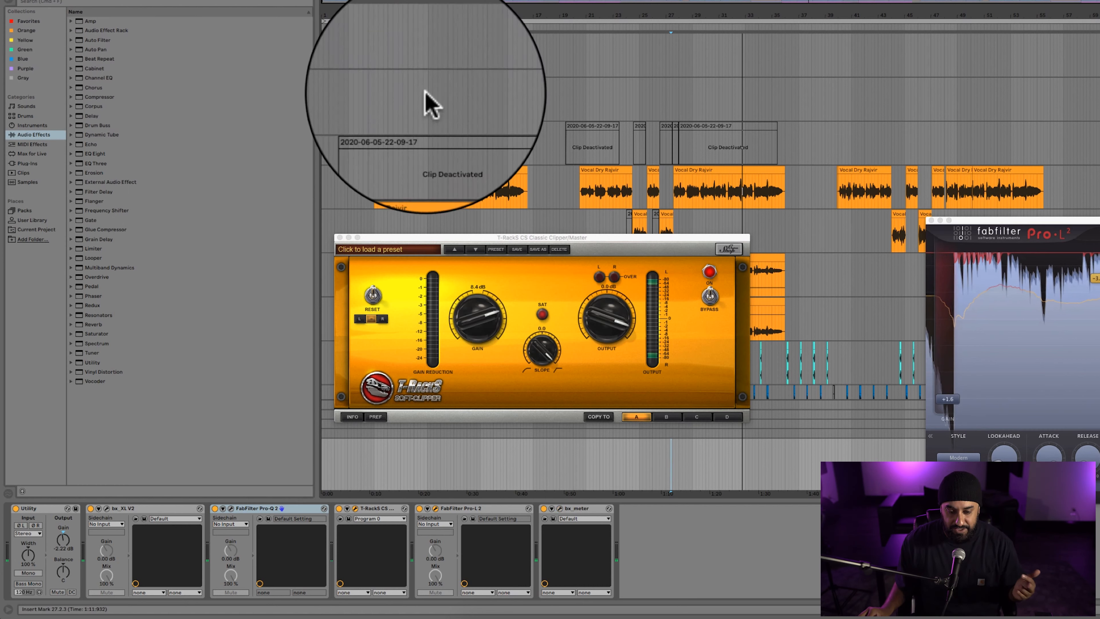
pyautogui.click(931, 220)
pyautogui.click(340, 237)
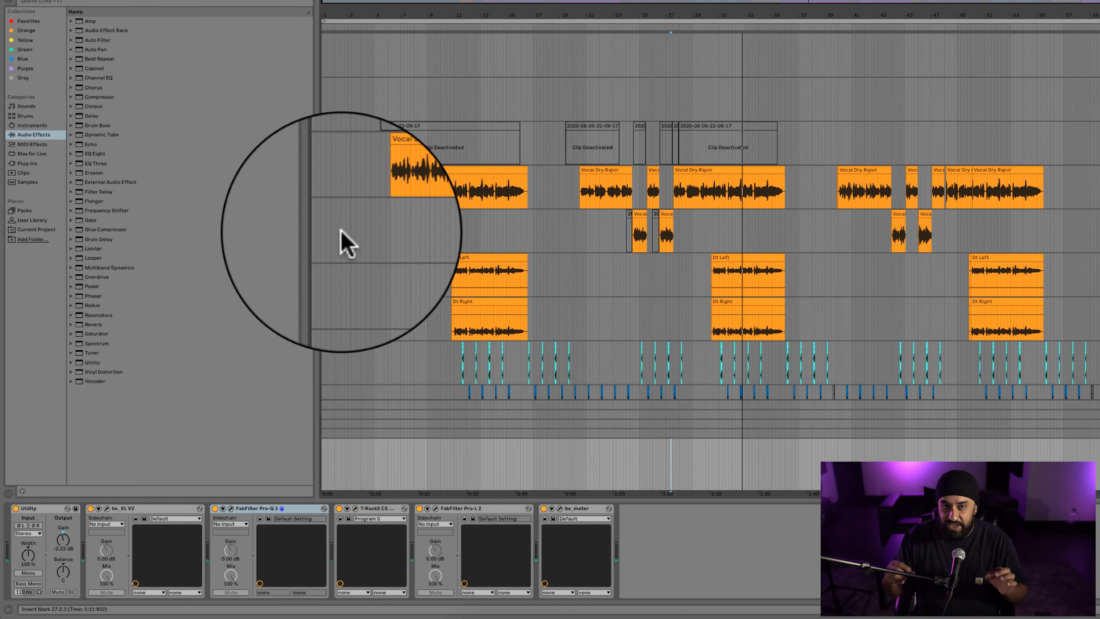